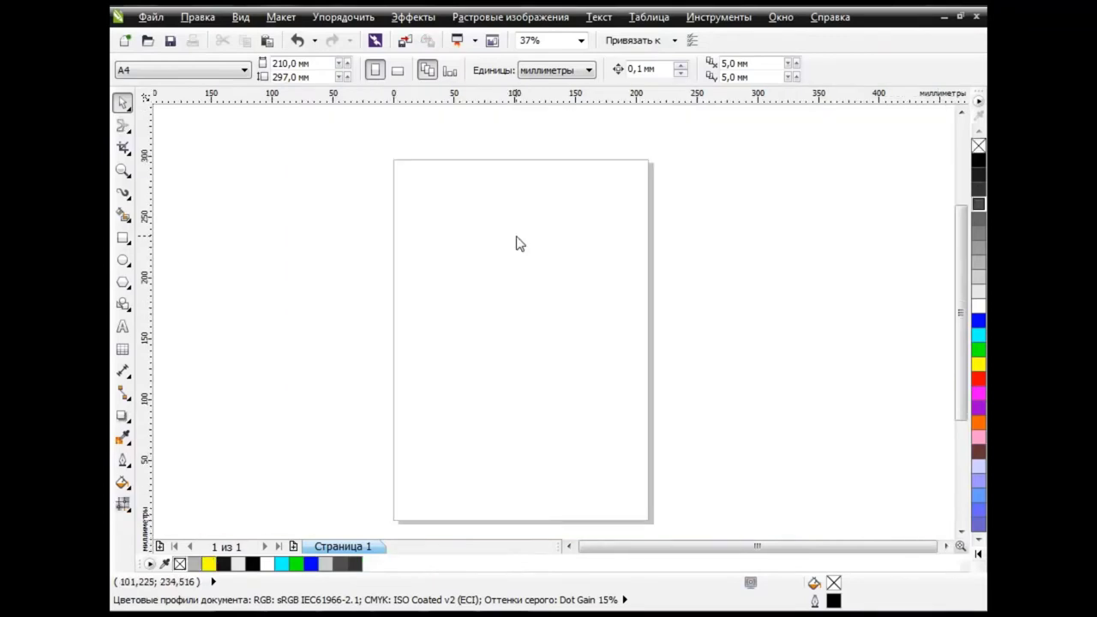
Draw a large circle and move it left, partly off the page
{"action": "left_click", "coordinate": [125, 261]}
{"action": "left_click", "coordinate": [172, 254]}
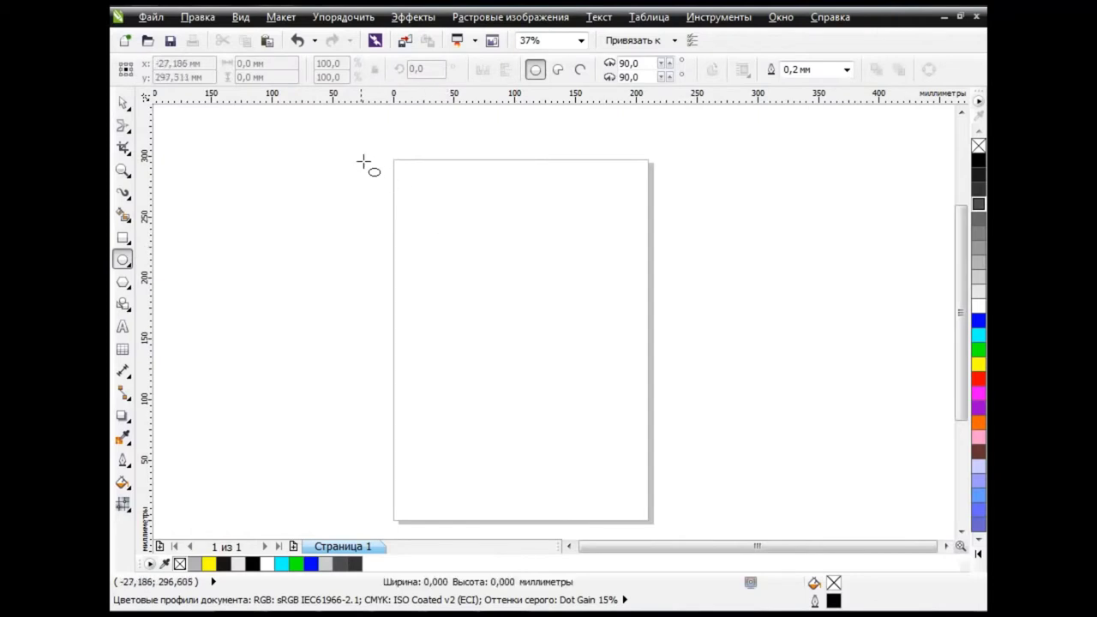
{"action": "left_click_drag", "start_coordinate": [361, 160], "coordinate": [694, 493]}
{"action": "key", "text": "space"}
{"action": "left_click", "coordinate": [271, 334]}
{"action": "left_click_drag", "start_coordinate": [576, 332], "coordinate": [362, 311]}
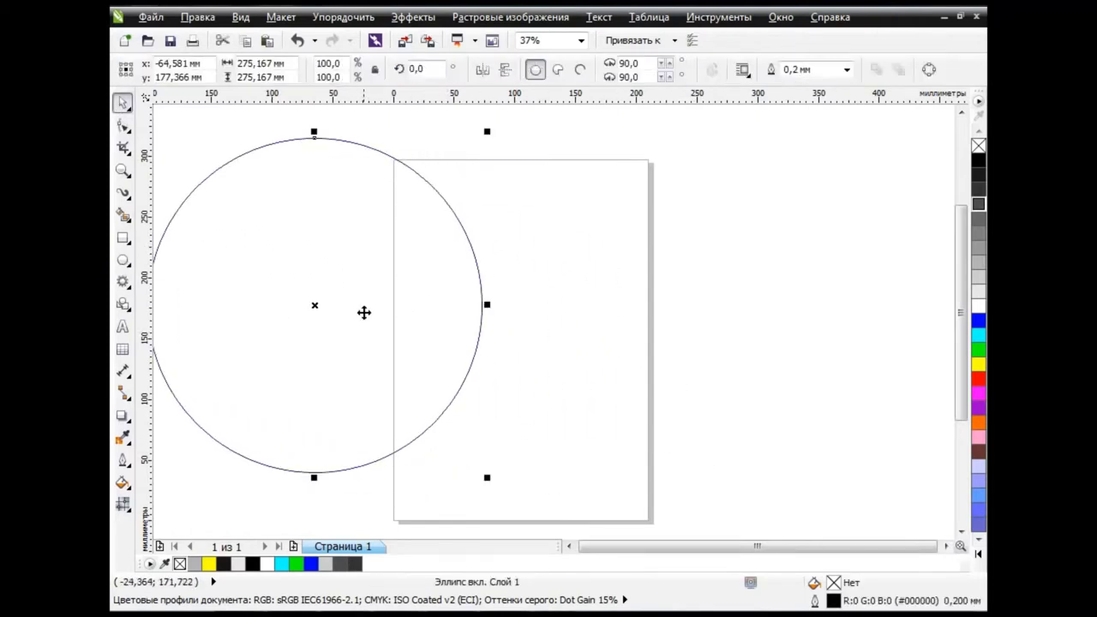
Draw a tall, narrow three-sided triangle and scale it down
{"action": "left_click", "coordinate": [123, 281]}
{"action": "left_click", "coordinate": [257, 281]}
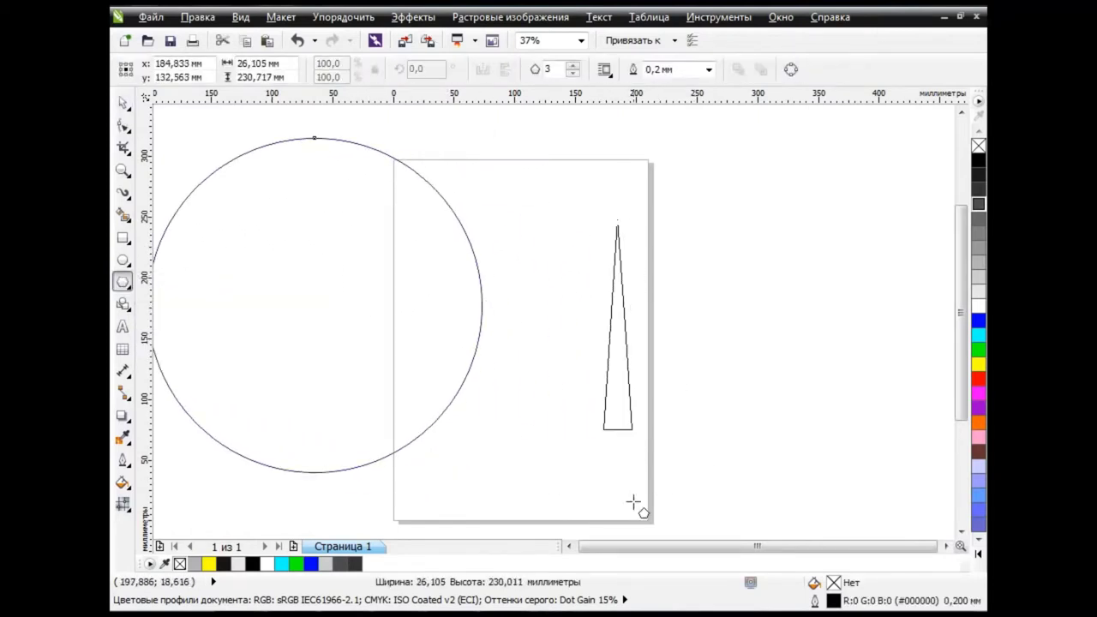
{"action": "left_click_drag", "start_coordinate": [605, 223], "coordinate": [674, 466]}
{"action": "scroll", "coordinate": [514, 325], "scroll_direction": "up", "scroll_amount": 3}
{"action": "key", "text": "space"}
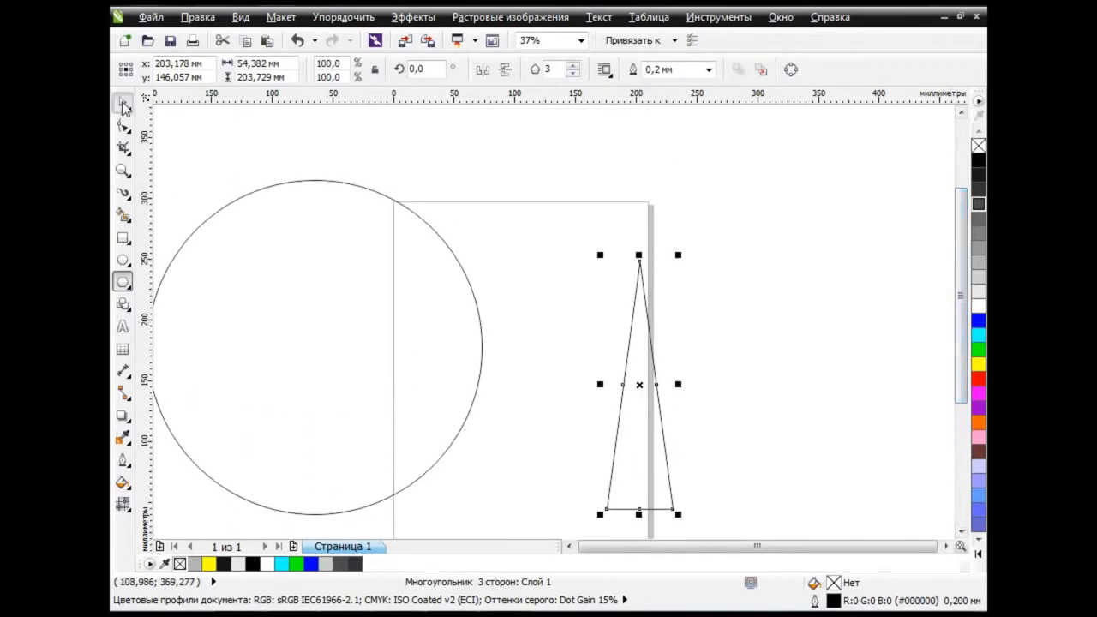
{"action": "left_click_drag", "start_coordinate": [678, 514], "coordinate": [627, 332]}
{"action": "left_click", "coordinate": [771, 377]}
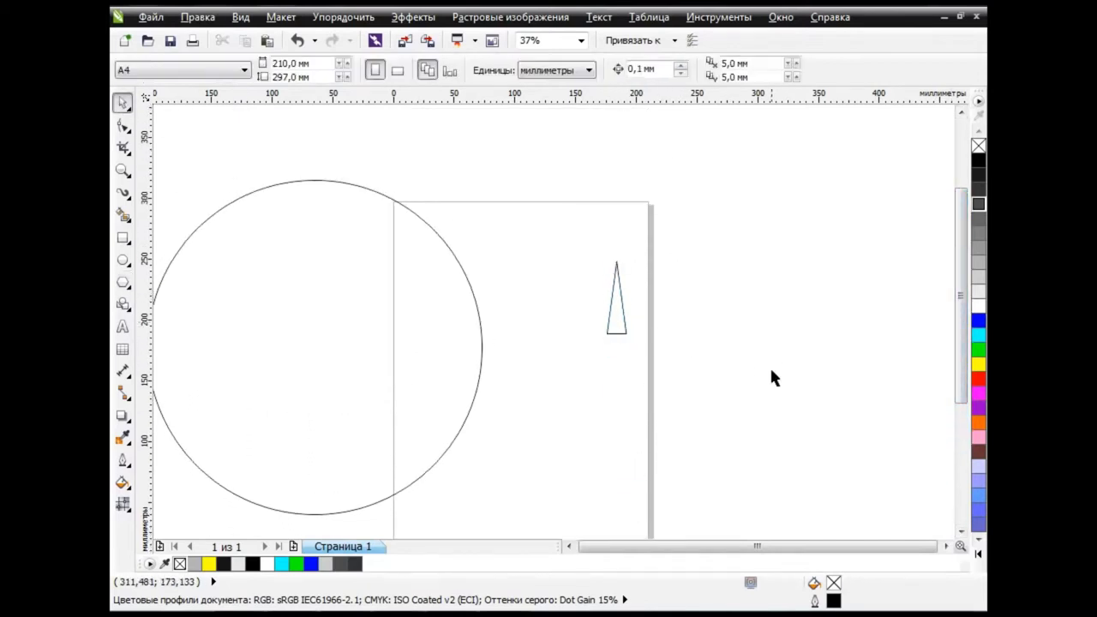
Mirror a copy of the small triangle upward to form an hourglass
{"action": "left_click", "coordinate": [632, 322]}
{"action": "key", "text": "plus"}
{"action": "left_click", "coordinate": [505, 69]}
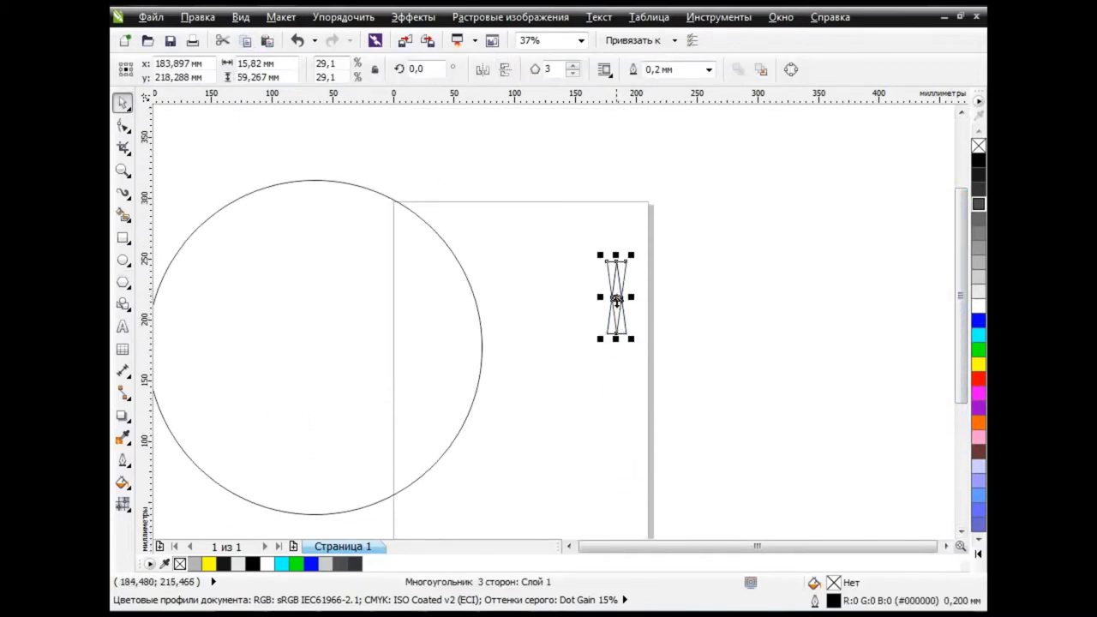
{"action": "left_click_drag", "start_coordinate": [617, 298], "coordinate": [616, 223]}
Add copies of the hourglass rotated 90° and 45°, making an eight-ray star
{"action": "left_click", "coordinate": [611, 313], "text": "shift"}
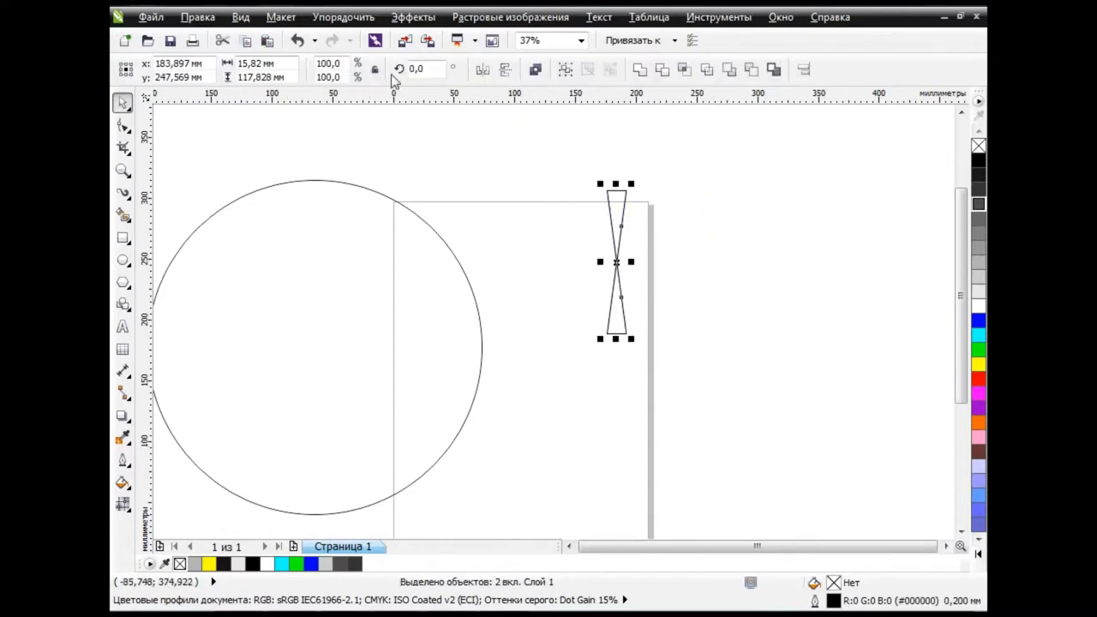
{"action": "type", "text": "90"}
{"action": "key", "text": "Return"}
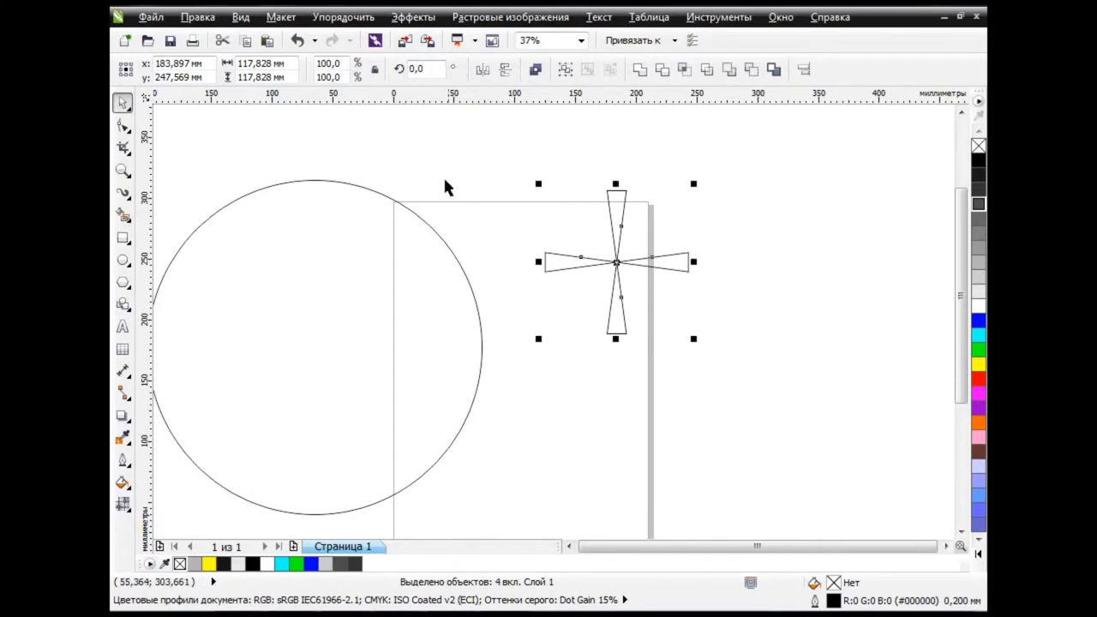
{"action": "left_click", "coordinate": [415, 68]}
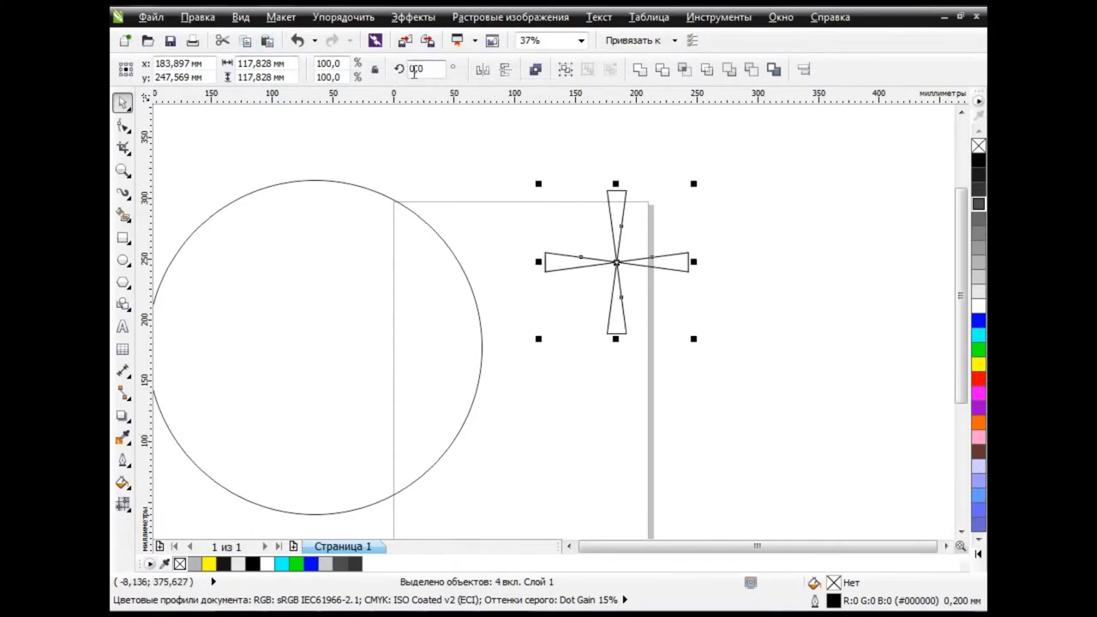
{"action": "type", "text": "45"}
{"action": "key", "text": "Return"}
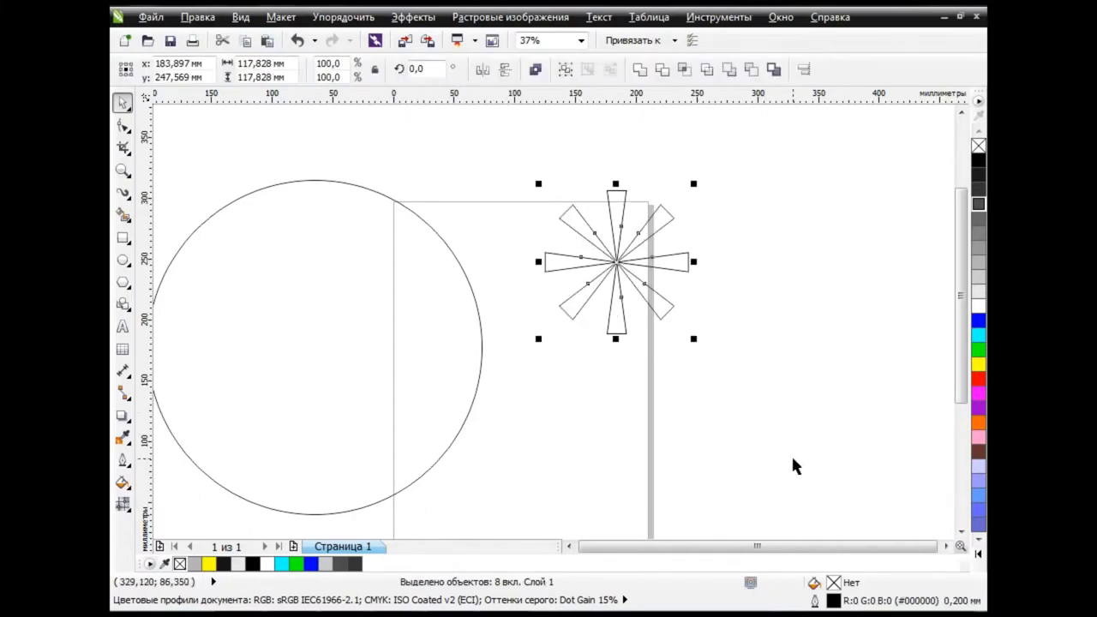
Centre the star on the circle and enlarge it past the circle's edge
{"action": "scroll", "coordinate": [609, 275], "scroll_direction": "up", "scroll_amount": 1}
{"action": "scroll", "coordinate": [611, 285], "scroll_direction": "up", "scroll_amount": 1}
{"action": "scroll", "coordinate": [611, 285], "scroll_direction": "down", "scroll_amount": 2}
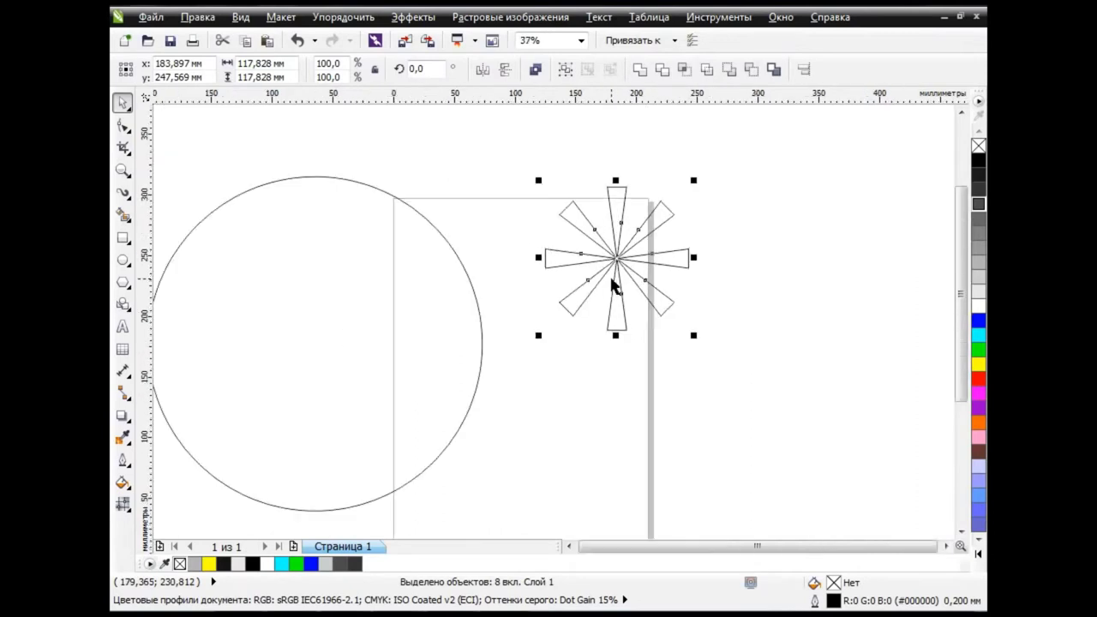
{"action": "scroll", "coordinate": [611, 284], "scroll_direction": "down", "scroll_amount": 1}
{"action": "left_click", "coordinate": [569, 545]}
{"action": "left_click", "coordinate": [946, 546]}
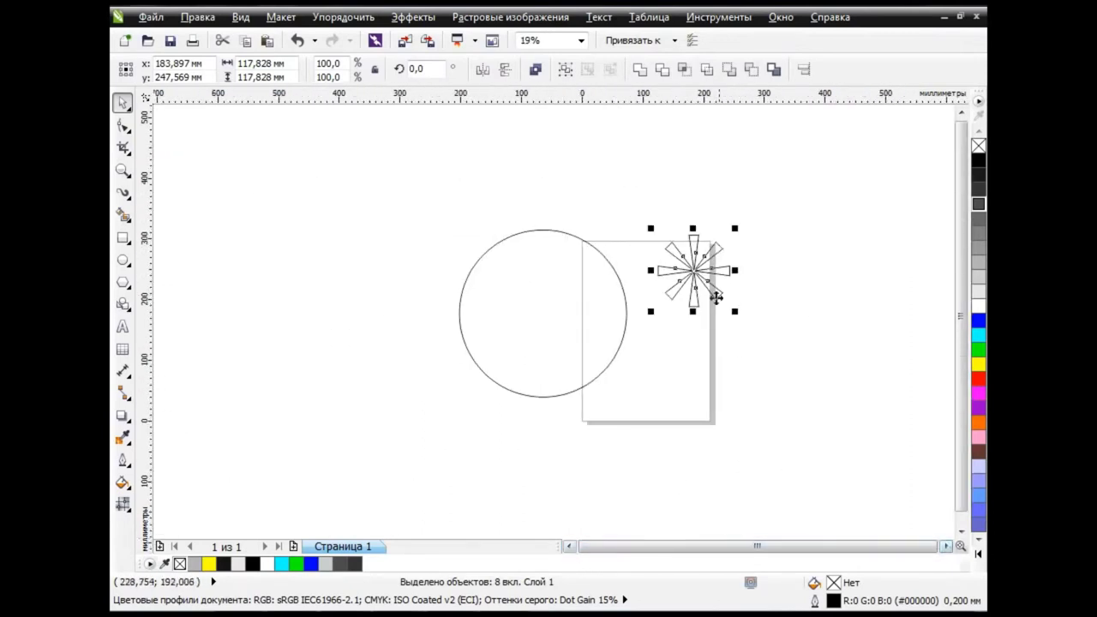
{"action": "left_click_drag", "start_coordinate": [693, 270], "coordinate": [553, 277]}
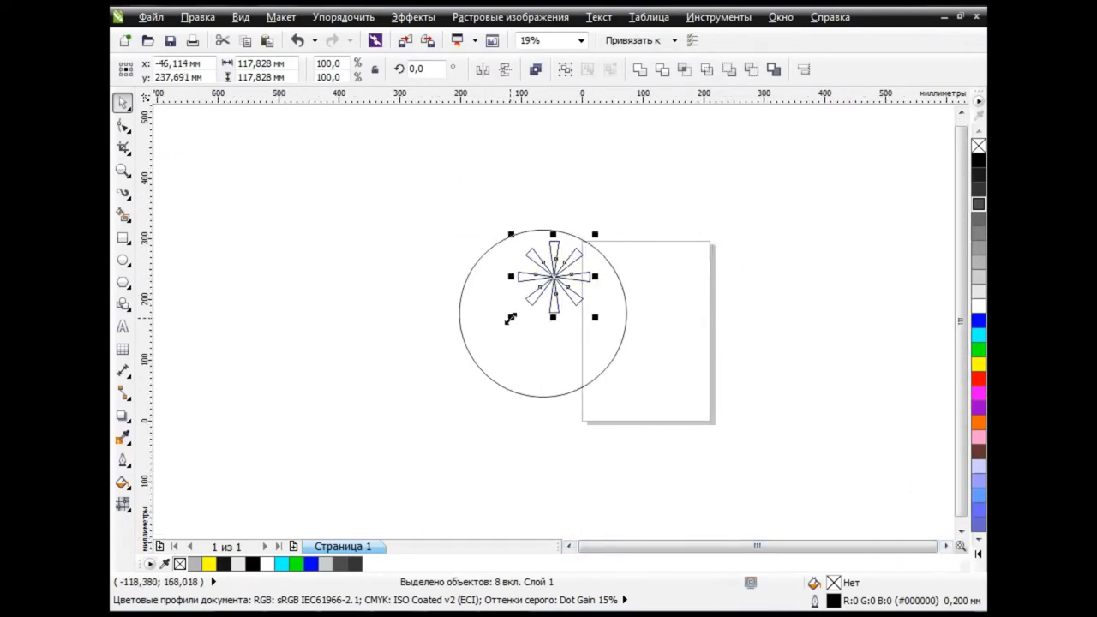
{"action": "mouse_move", "coordinate": [510, 318]}
{"action": "left_mouse_down"}
{"action": "mouse_move", "coordinate": [448, 400]}
{"action": "mouse_move", "coordinate": [408, 420]}
{"action": "left_mouse_up"}
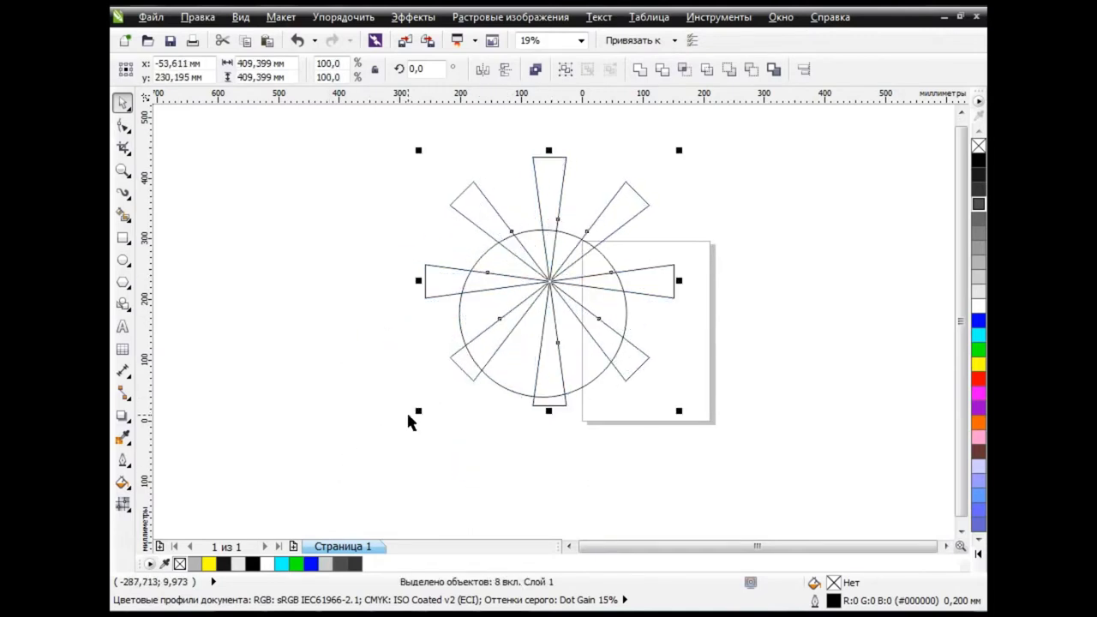
{"action": "left_click", "coordinate": [124, 216]}
Smart-fill the eight alternating wedges inside the circle yellow
{"action": "scroll", "coordinate": [519, 256], "scroll_direction": "up", "scroll_amount": 2}
{"action": "left_click", "coordinate": [518, 248]}
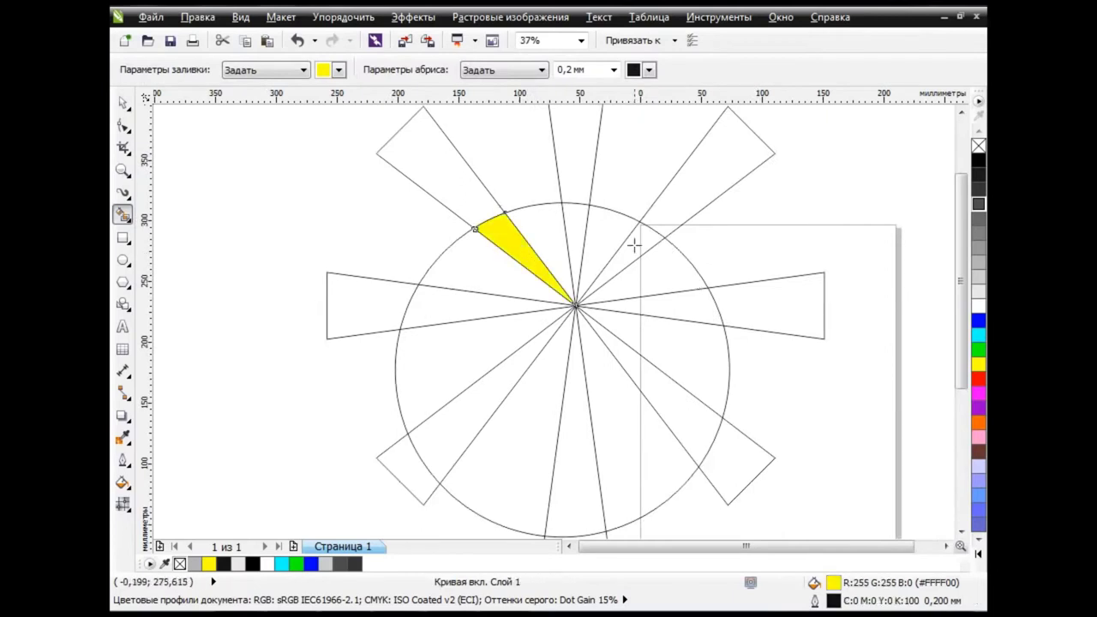
{"action": "left_click", "coordinate": [575, 223]}
{"action": "left_click", "coordinate": [638, 250]}
{"action": "left_click", "coordinate": [659, 300]}
{"action": "left_click", "coordinate": [641, 368]}
{"action": "left_click", "coordinate": [586, 437]}
{"action": "left_click", "coordinate": [490, 406]}
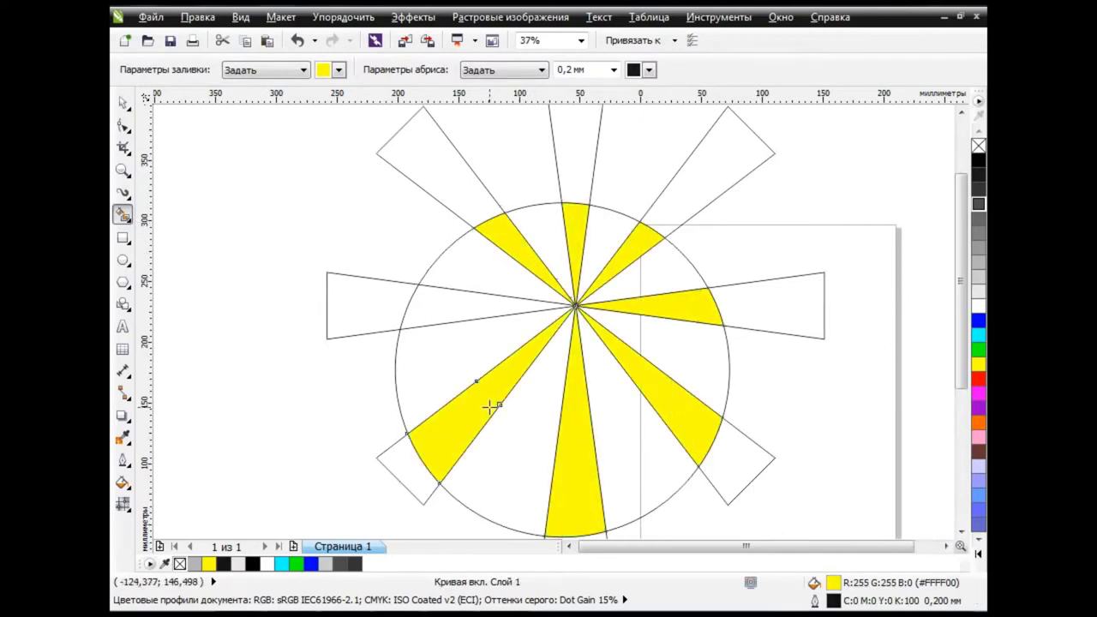
{"action": "left_click", "coordinate": [454, 307]}
Try pulling a yellow wedge off the circle, then undo it and deselect
{"action": "key", "text": "space"}
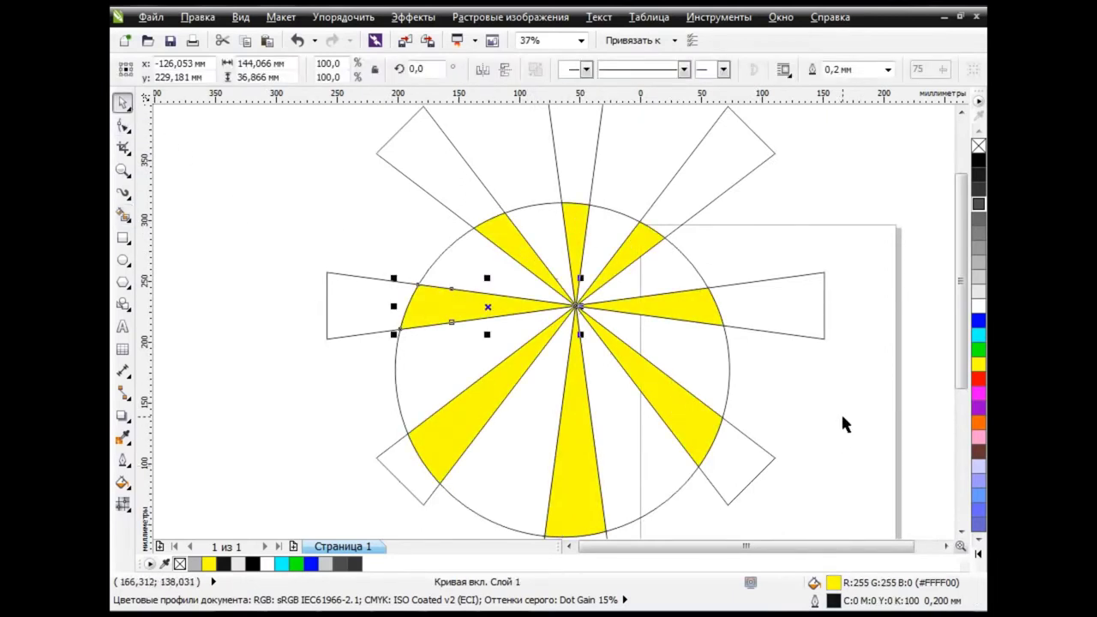
{"action": "left_click_drag", "start_coordinate": [677, 368], "coordinate": [754, 351]}
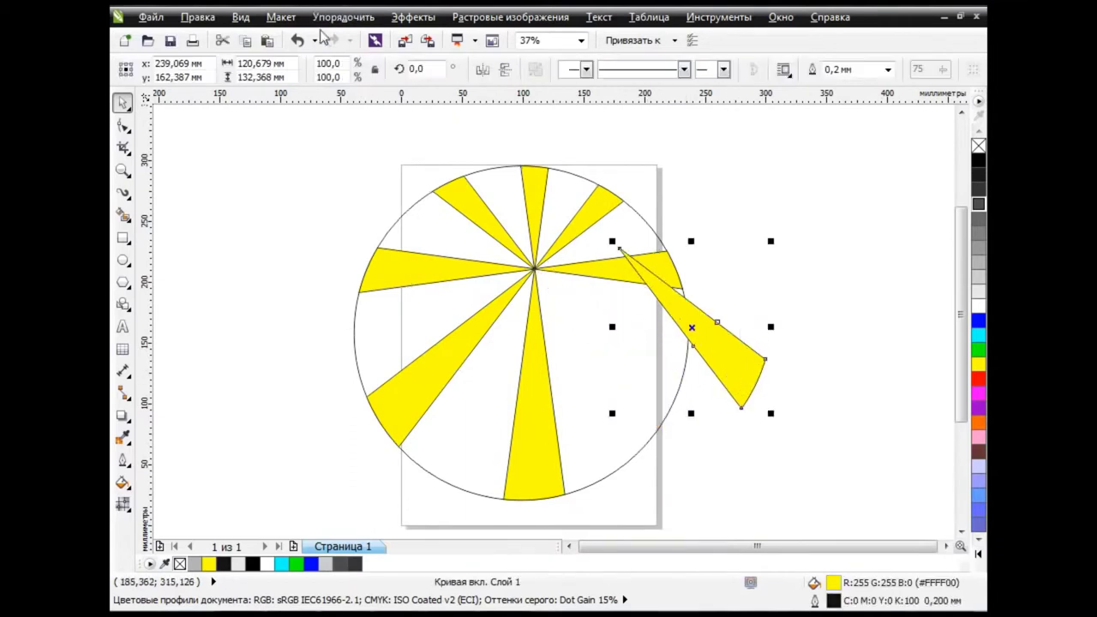
{"action": "key", "text": "ctrl+z"}
{"action": "left_click", "coordinate": [711, 283]}
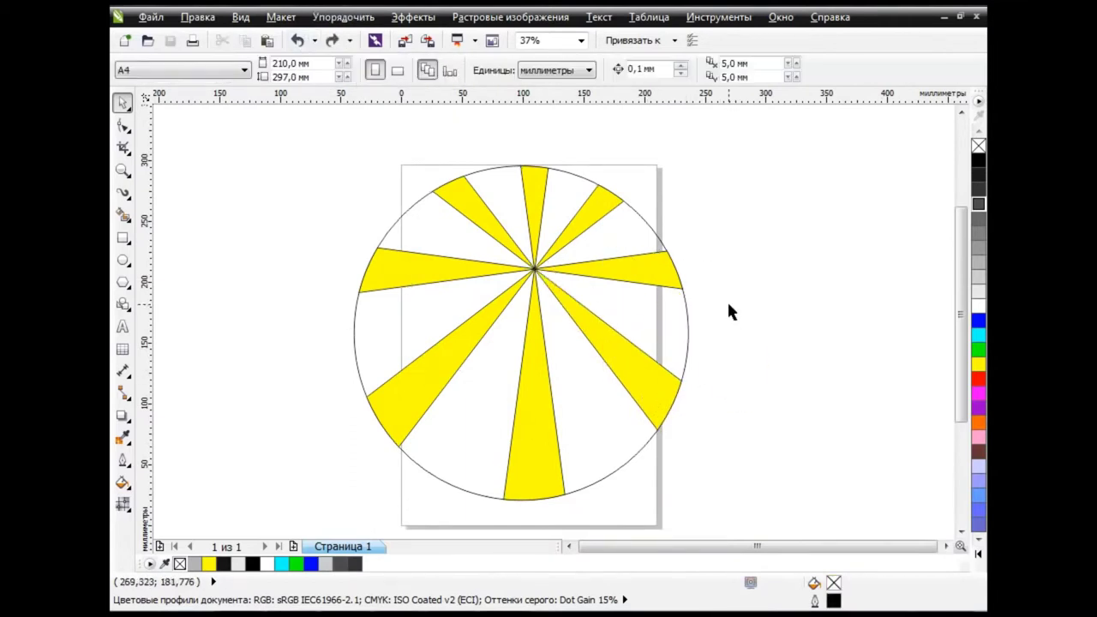
Smear the edges of the lower-left and bottom yellow wedges into wavy ripples
{"action": "left_click", "coordinate": [124, 128]}
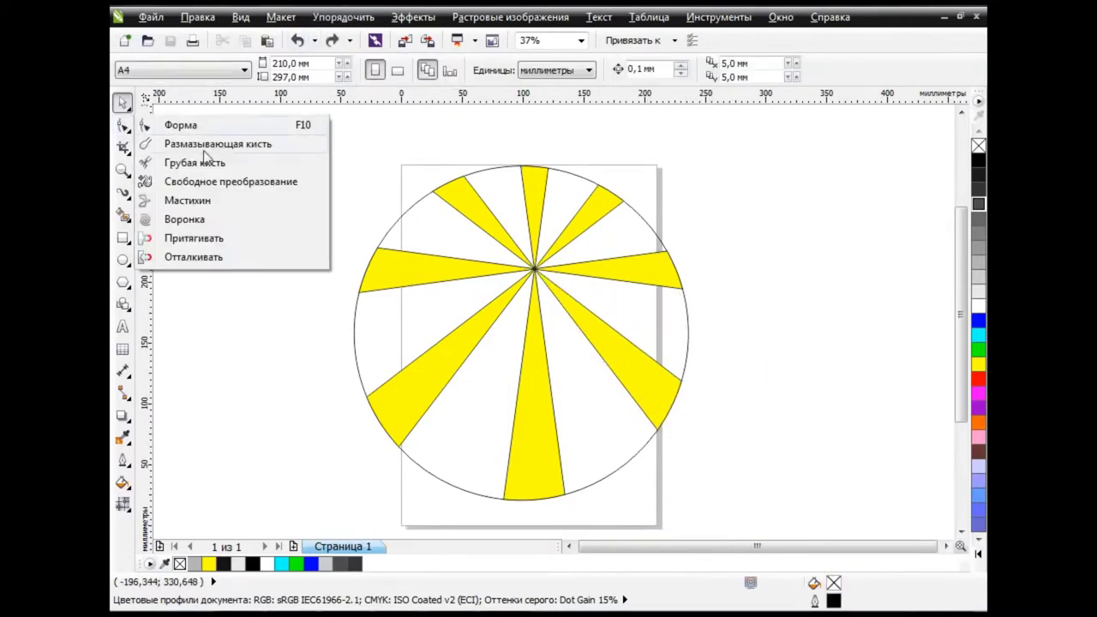
{"action": "left_click", "coordinate": [252, 198]}
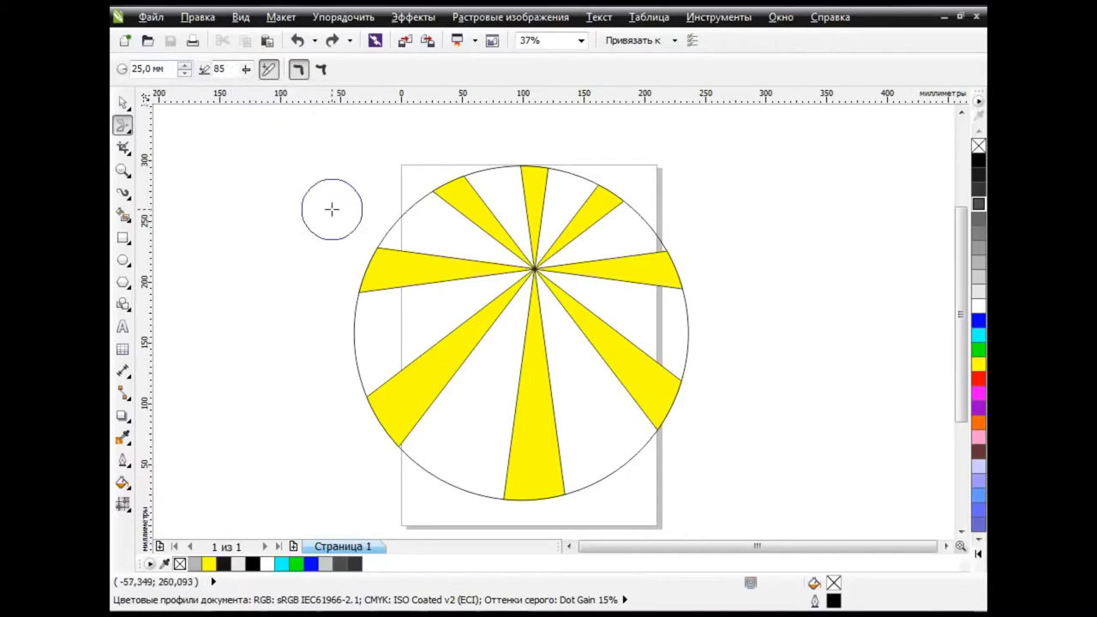
{"action": "left_click", "coordinate": [428, 423]}
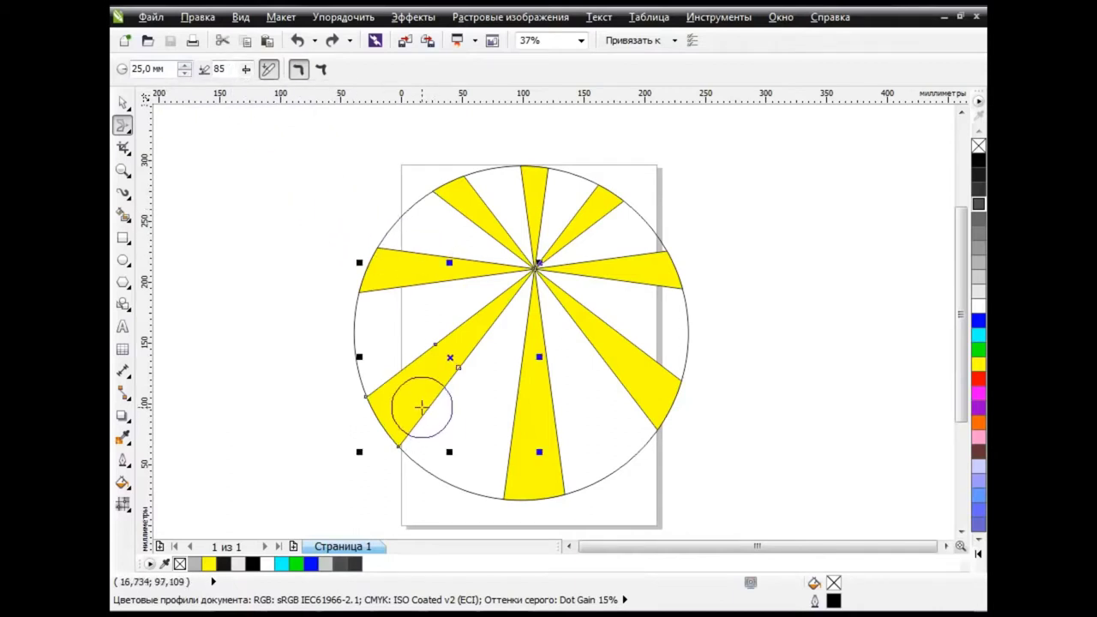
{"action": "mouse_move", "coordinate": [429, 421]}
{"action": "left_mouse_down"}
{"action": "mouse_move", "coordinate": [513, 297]}
{"action": "mouse_move", "coordinate": [471, 319]}
{"action": "mouse_move", "coordinate": [478, 299]}
{"action": "mouse_move", "coordinate": [436, 350]}
{"action": "mouse_move", "coordinate": [451, 328]}
{"action": "left_mouse_up"}
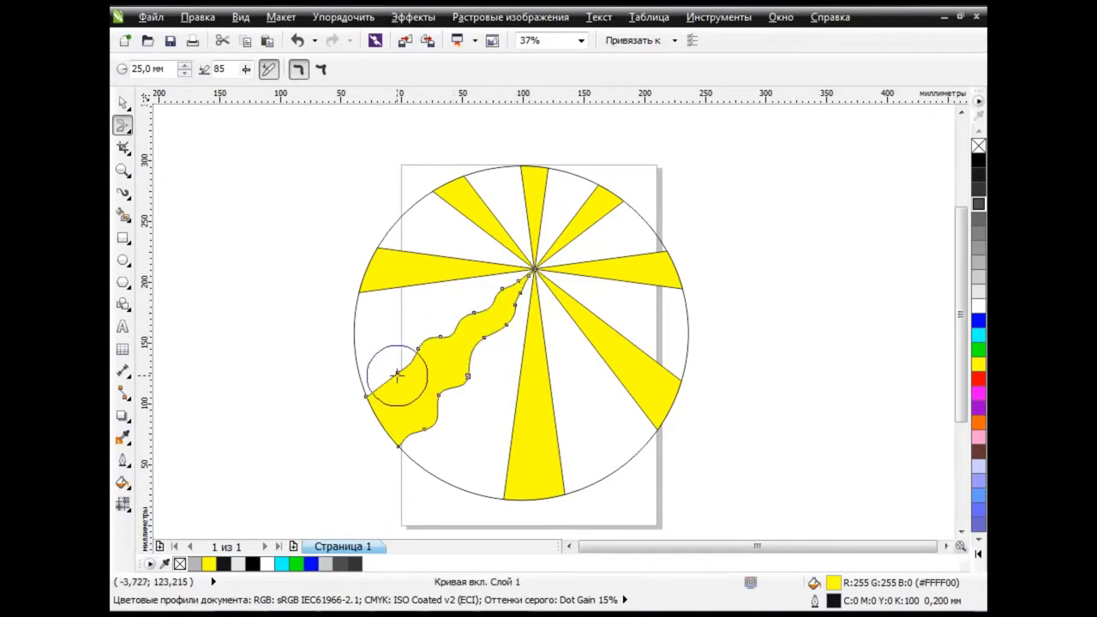
{"action": "mouse_move", "coordinate": [416, 368]}
{"action": "left_mouse_down"}
{"action": "mouse_move", "coordinate": [376, 403]}
{"action": "mouse_move", "coordinate": [360, 392]}
{"action": "left_mouse_up"}
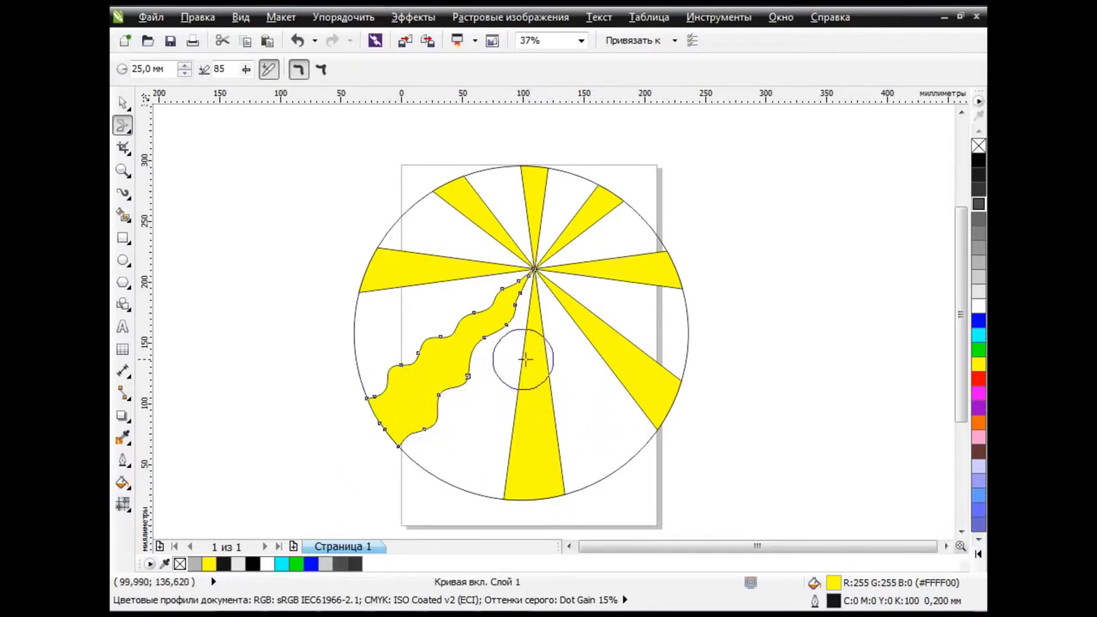
{"action": "mouse_move", "coordinate": [523, 367]}
{"action": "left_mouse_down"}
{"action": "mouse_move", "coordinate": [534, 305]}
{"action": "mouse_move", "coordinate": [524, 301]}
{"action": "mouse_move", "coordinate": [549, 332]}
{"action": "mouse_move", "coordinate": [560, 411]}
{"action": "mouse_move", "coordinate": [507, 416]}
{"action": "mouse_move", "coordinate": [519, 465]}
{"action": "mouse_move", "coordinate": [543, 460]}
{"action": "left_mouse_up"}
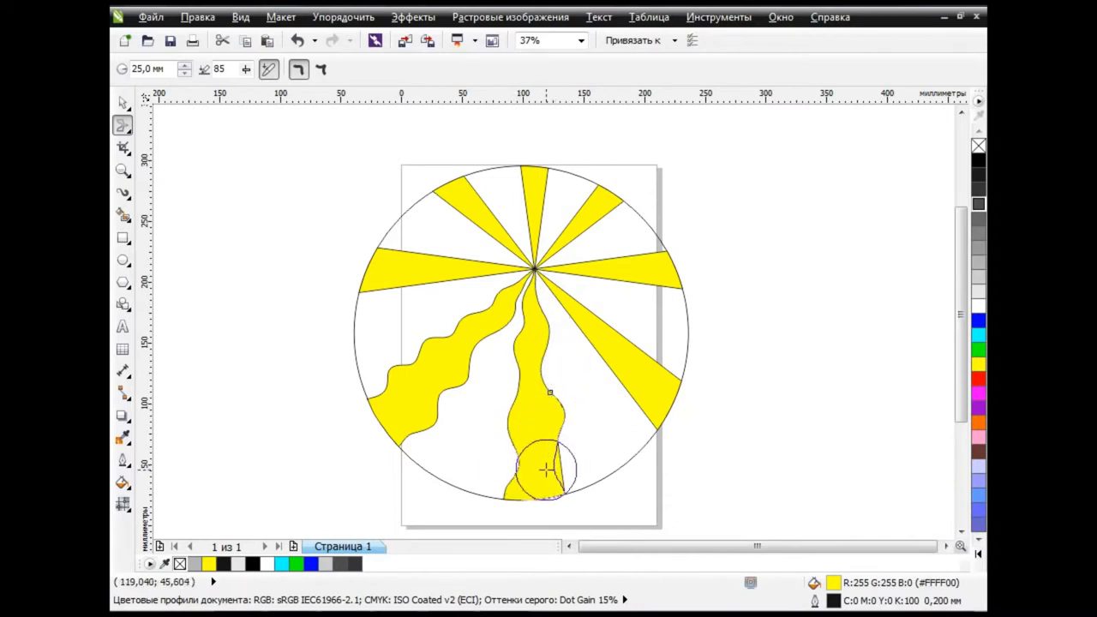
Smear the left wedge's edges further and add a wavy streak near the centre
{"action": "left_click", "coordinate": [636, 391]}
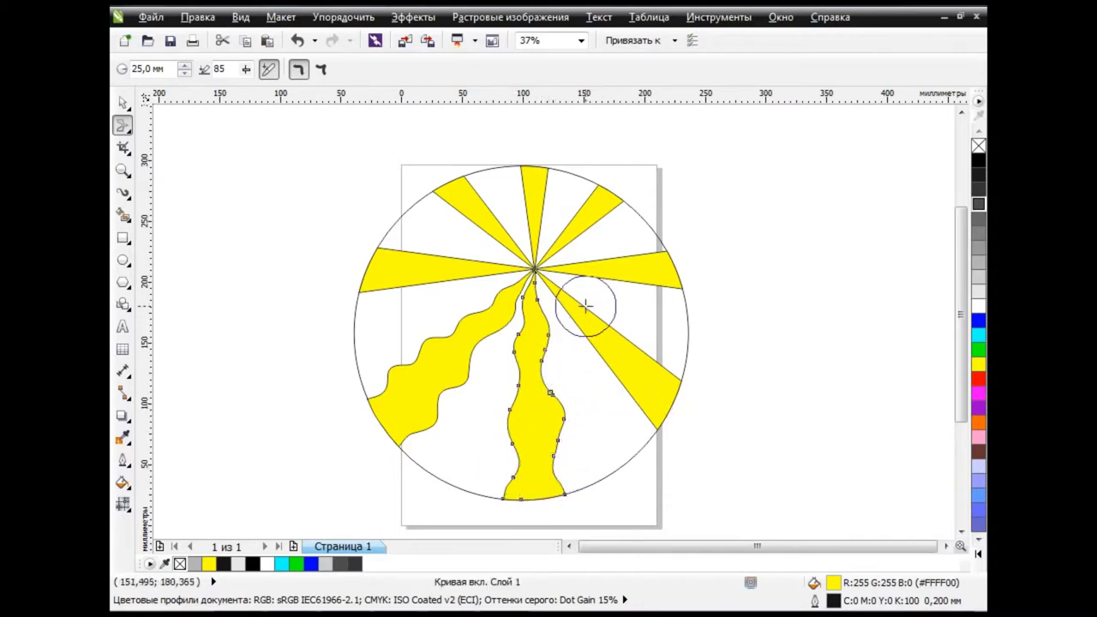
{"action": "left_click", "coordinate": [437, 342]}
{"action": "mouse_move", "coordinate": [419, 343]}
{"action": "left_mouse_down"}
{"action": "mouse_move", "coordinate": [404, 367]}
{"action": "mouse_move", "coordinate": [502, 287]}
{"action": "mouse_move", "coordinate": [489, 342]}
{"action": "mouse_move", "coordinate": [429, 429]}
{"action": "mouse_move", "coordinate": [483, 342]}
{"action": "mouse_move", "coordinate": [486, 291]}
{"action": "mouse_move", "coordinate": [485, 329]}
{"action": "mouse_move", "coordinate": [454, 306]}
{"action": "mouse_move", "coordinate": [392, 354]}
{"action": "left_mouse_up"}
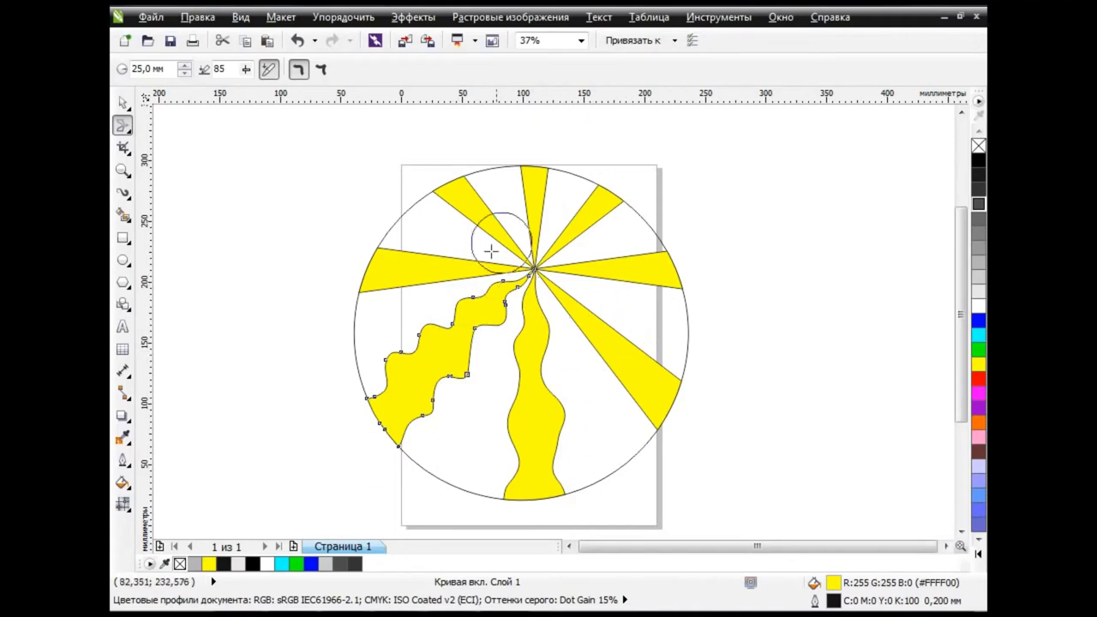
{"action": "mouse_move", "coordinate": [487, 248]}
{"action": "left_mouse_down"}
{"action": "mouse_move", "coordinate": [518, 261]}
{"action": "mouse_move", "coordinate": [443, 245]}
{"action": "mouse_move", "coordinate": [411, 252]}
{"action": "mouse_move", "coordinate": [391, 237]}
{"action": "mouse_move", "coordinate": [387, 299]}
{"action": "mouse_move", "coordinate": [416, 276]}
{"action": "mouse_move", "coordinate": [490, 257]}
{"action": "mouse_move", "coordinate": [440, 264]}
{"action": "mouse_move", "coordinate": [476, 274]}
{"action": "mouse_move", "coordinate": [424, 282]}
{"action": "mouse_move", "coordinate": [403, 267]}
{"action": "mouse_move", "coordinate": [478, 262]}
{"action": "left_mouse_up"}
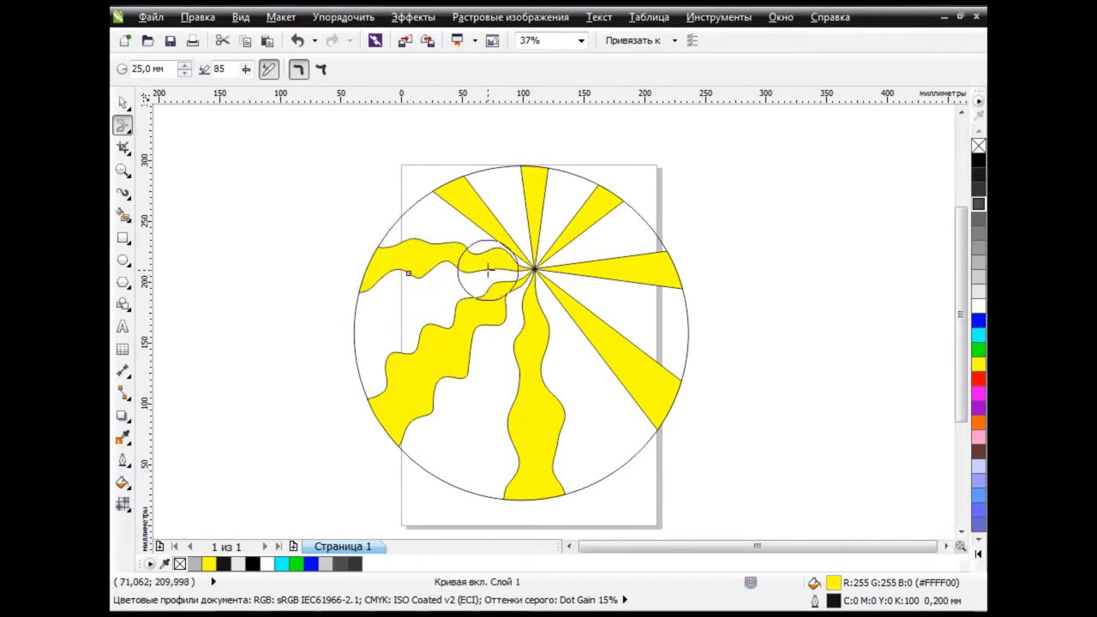
Select the wavy top wedge, cycle through the wedges, then clear the selection
{"action": "left_click", "coordinate": [539, 194]}
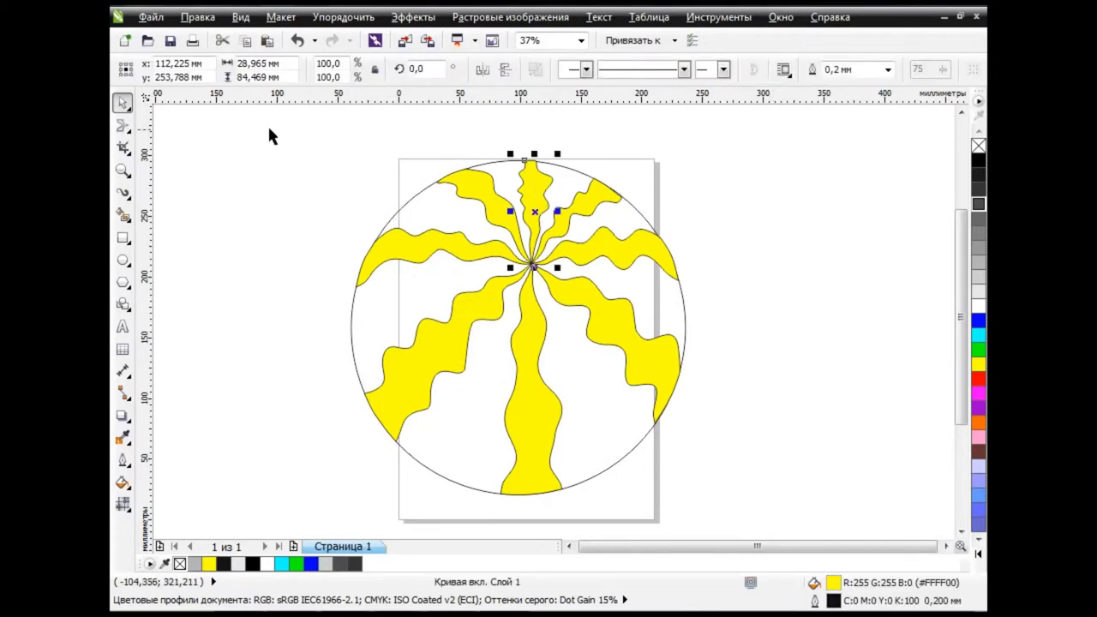
{"action": "key", "text": "Tab"}
{"action": "key", "text": "Tab"}
{"action": "key", "text": "Escape"}
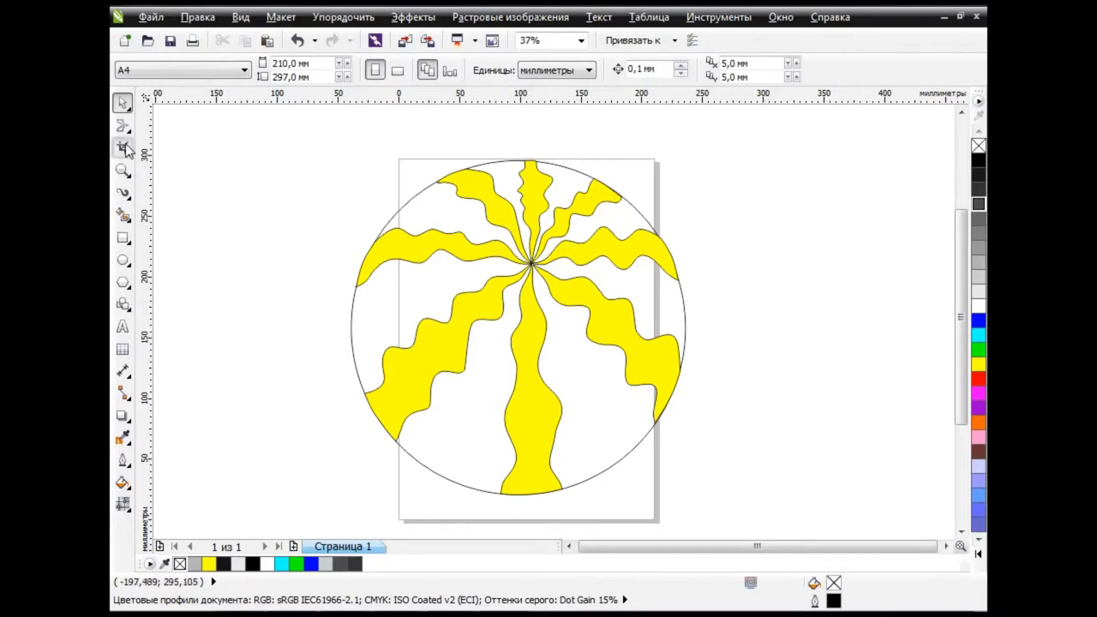
{"action": "left_click", "coordinate": [122, 193]}
{"action": "left_click", "coordinate": [123, 102]}
{"action": "scroll", "coordinate": [318, 245], "scroll_direction": "down", "scroll_amount": 1}
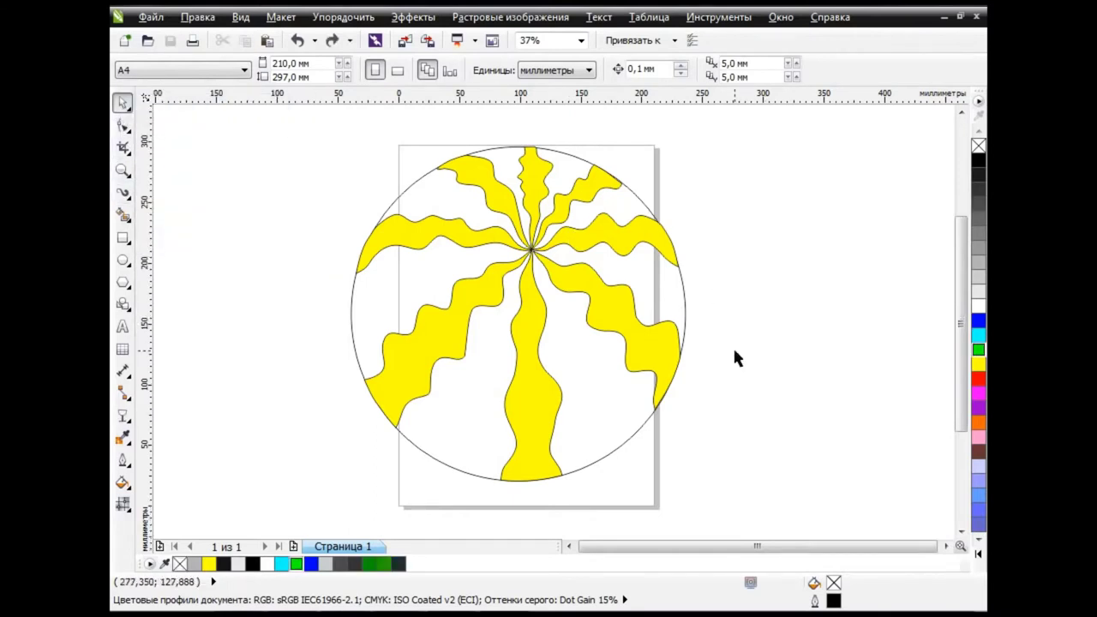
Fill the watermelon circle with green, RGB 40/160/5
{"action": "left_click", "coordinate": [630, 418]}
{"action": "left_click", "coordinate": [125, 485]}
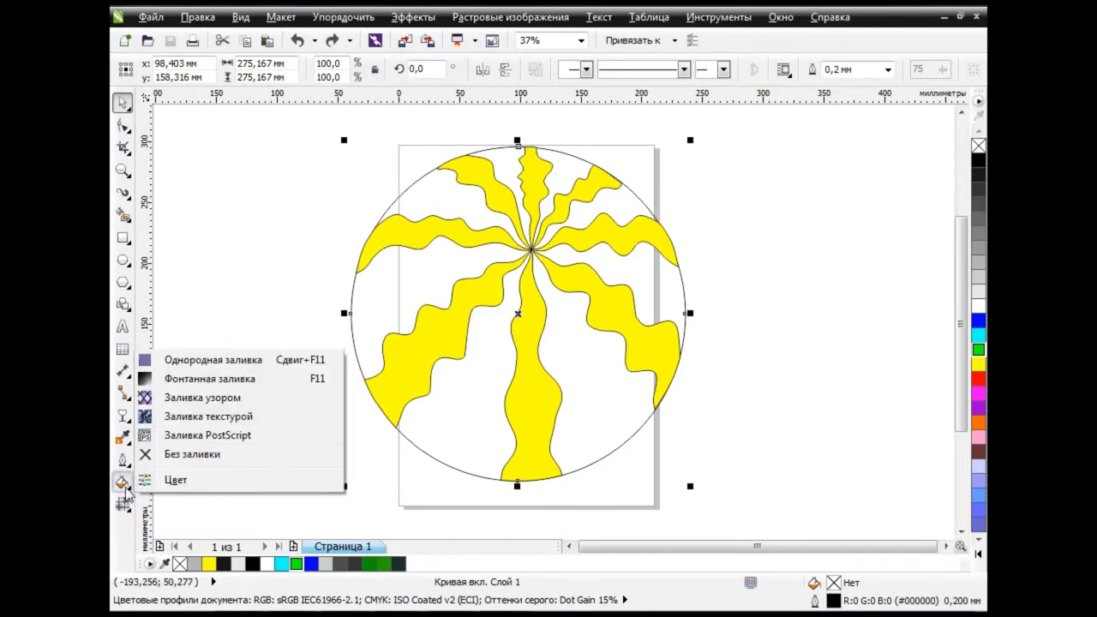
{"action": "left_click", "coordinate": [213, 360]}
{"action": "left_click", "coordinate": [395, 283]}
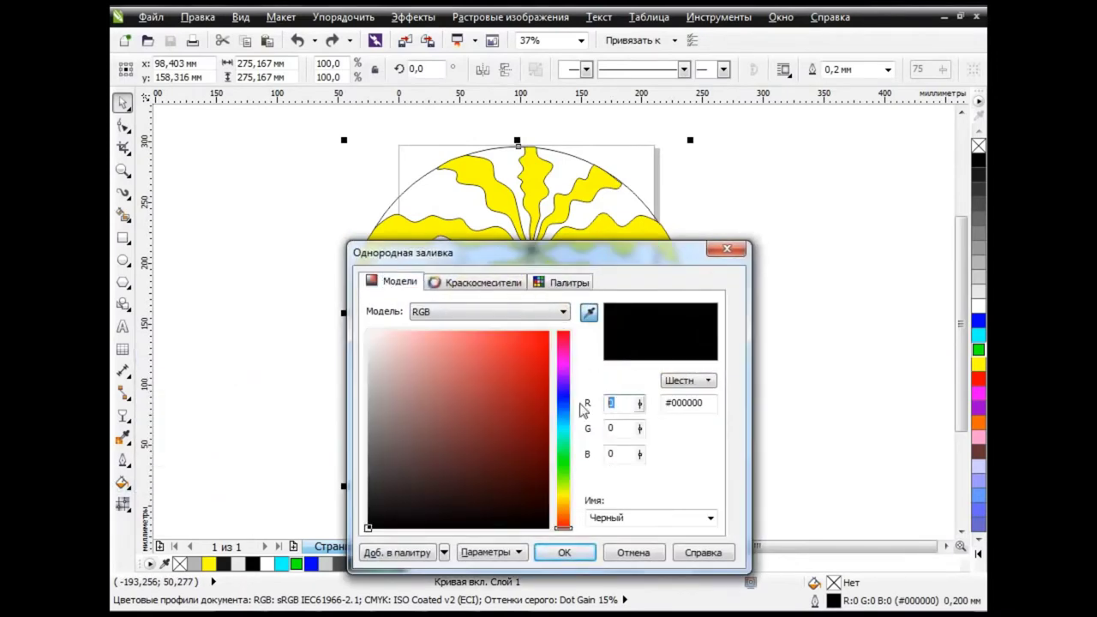
{"action": "type", "text": "40"}
{"action": "key", "text": "Tab"}
{"action": "type", "text": "160"}
{"action": "key", "text": "Tab"}
{"action": "type", "text": "5"}
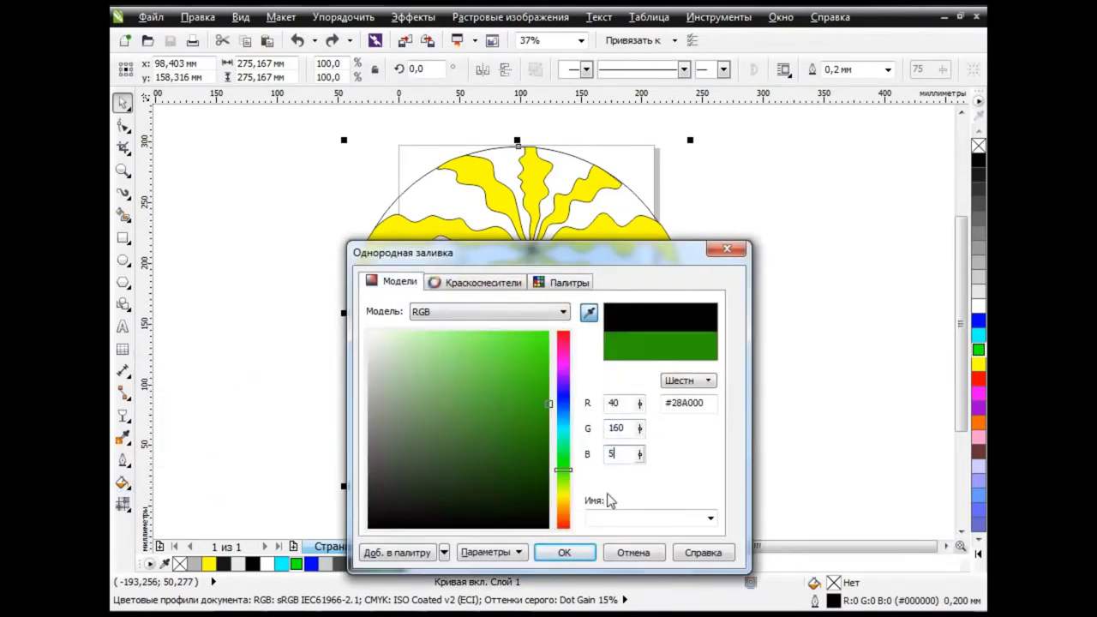
{"action": "key", "text": "Return"}
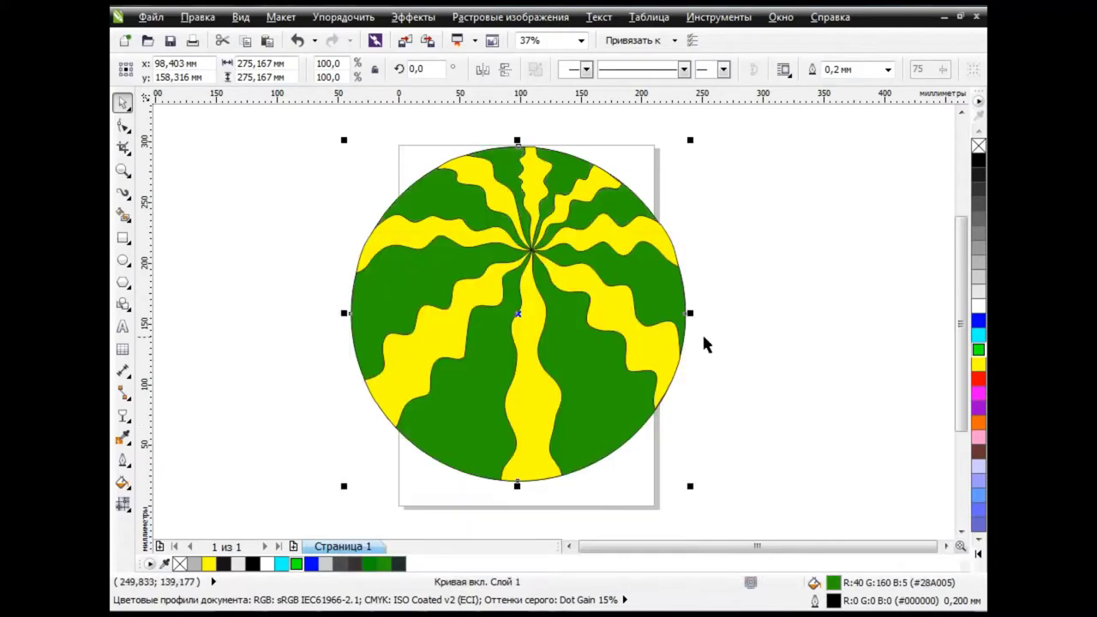
Select all eight yellow wavy stripes together
{"action": "left_click", "coordinate": [542, 413]}
{"action": "left_click", "coordinate": [649, 342], "text": "shift"}
{"action": "left_click", "coordinate": [627, 244], "text": "shift"}
{"action": "left_click", "coordinate": [590, 176], "text": "shift"}
{"action": "left_click", "coordinate": [515, 185], "text": "shift"}
{"action": "left_click", "coordinate": [414, 232], "text": "shift"}
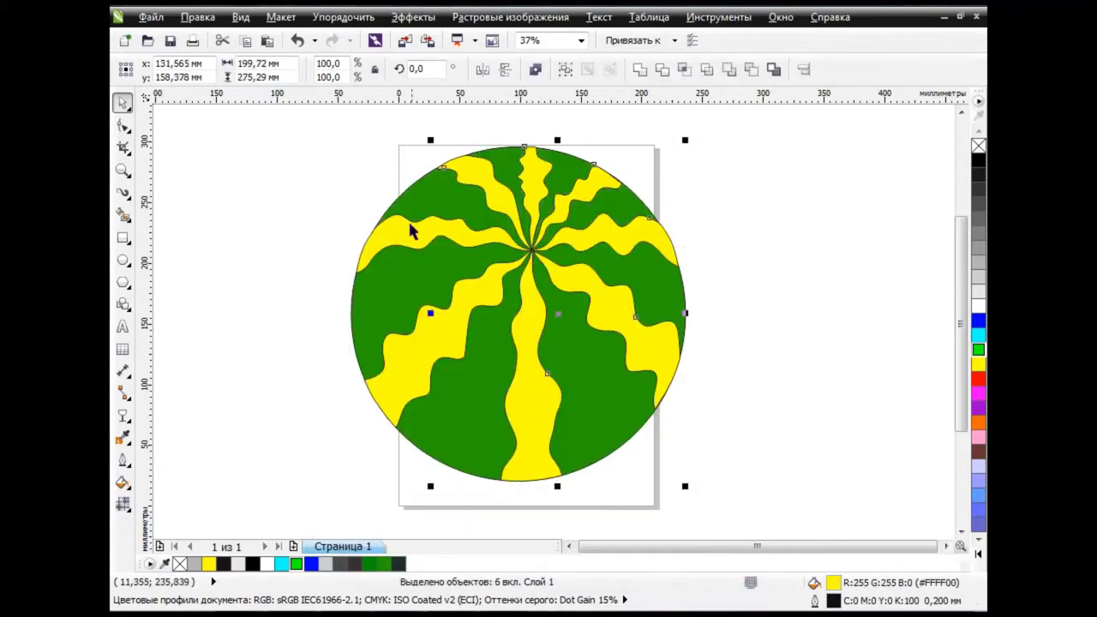
Fill the stripes with dark teal-green, RGB 30/55/50
{"action": "left_click", "coordinate": [123, 482]}
{"action": "left_click", "coordinate": [206, 354]}
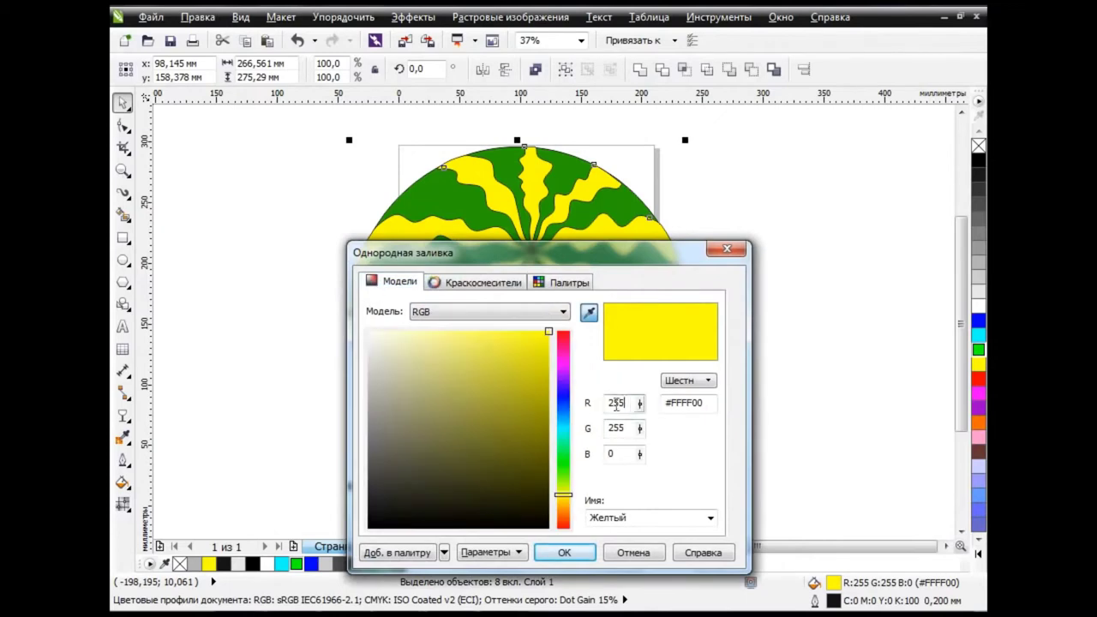
{"action": "type", "text": "0"}
{"action": "key", "text": "Tab"}
{"action": "type", "text": "55"}
{"action": "key", "text": "Tab"}
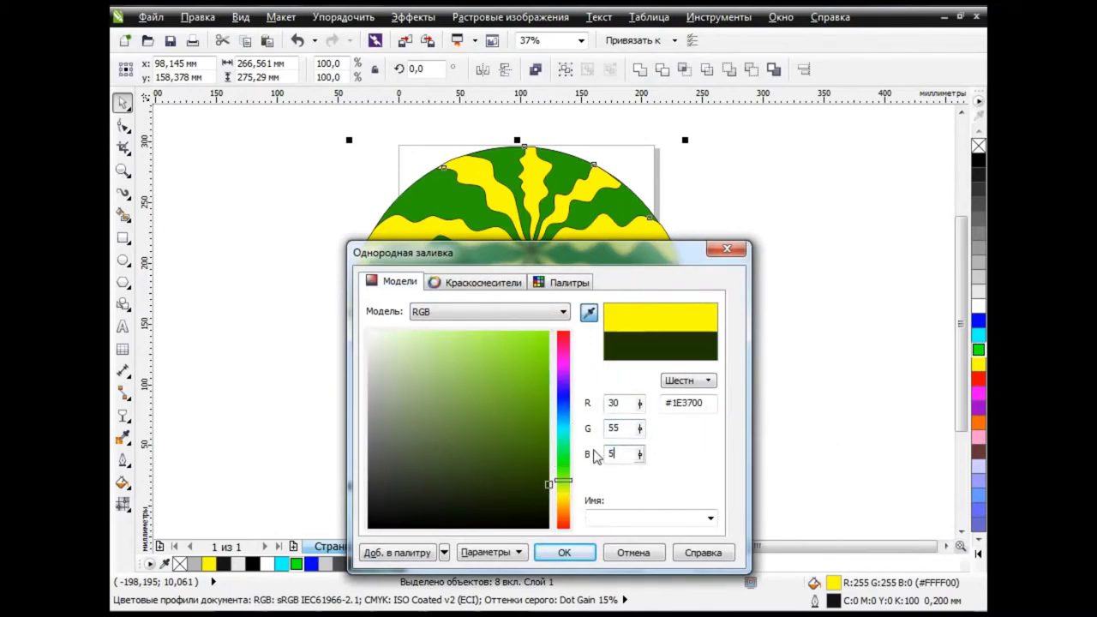
{"action": "type", "text": "50"}
{"action": "key", "text": "Tab"}
{"action": "left_click", "coordinate": [564, 551]}
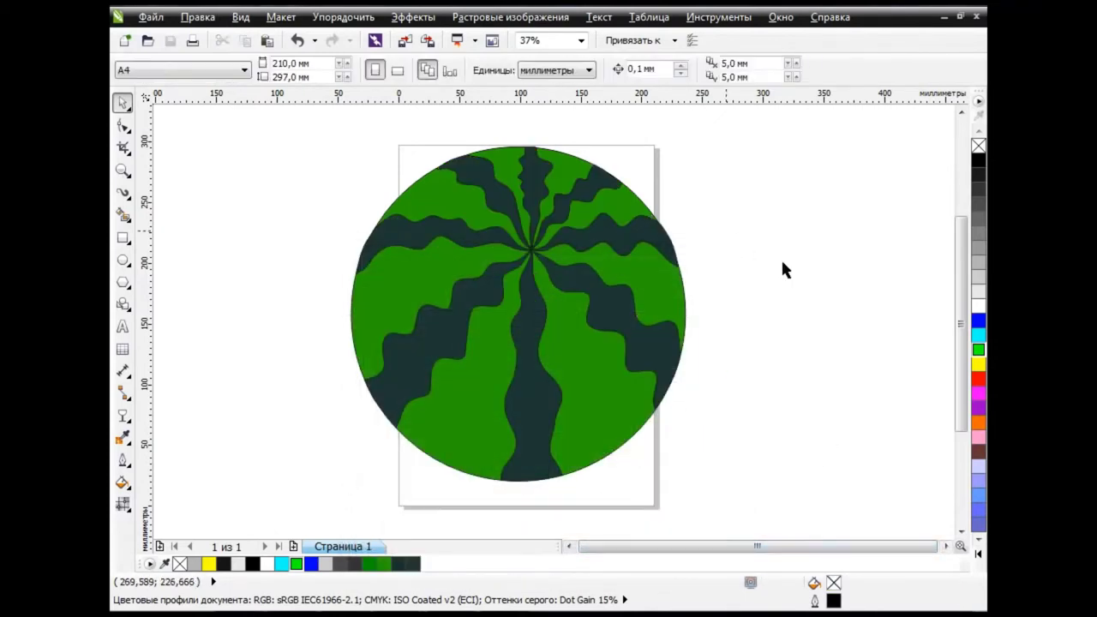
{"action": "left_click", "coordinate": [574, 172]}
Duplicate the circle, pull its top node below centre and convert its edges to curves
{"action": "left_click", "coordinate": [266, 41]}
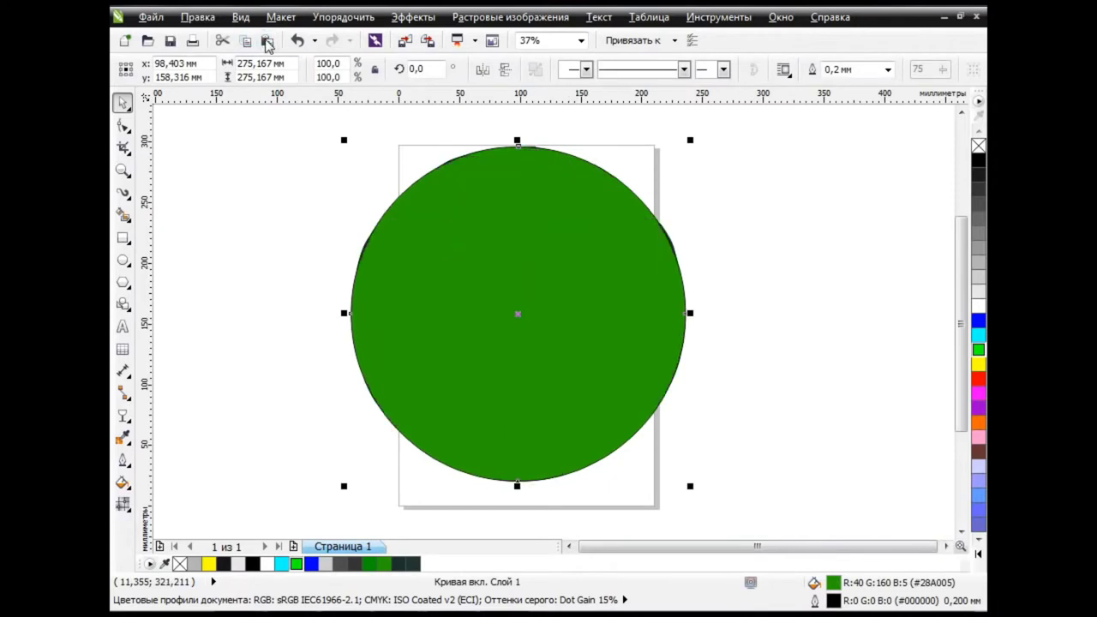
{"action": "left_click", "coordinate": [123, 125]}
{"action": "left_click", "coordinate": [157, 69]}
{"action": "left_click", "coordinate": [145, 85]}
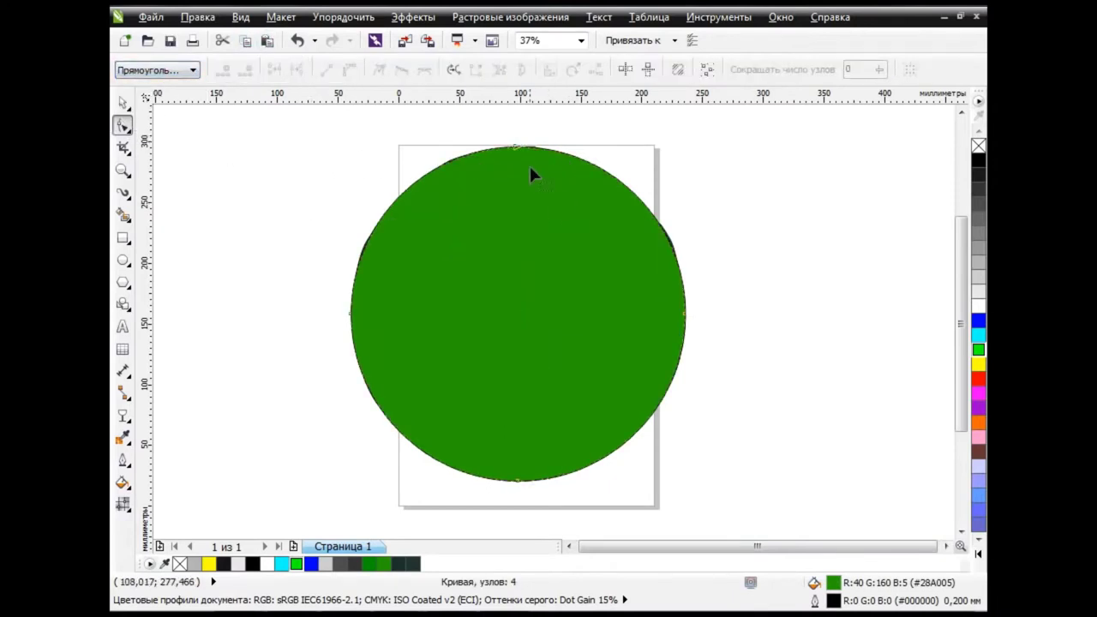
{"action": "mouse_move", "coordinate": [529, 169]}
{"action": "left_mouse_down"}
{"action": "mouse_move", "coordinate": [494, 332]}
{"action": "mouse_move", "coordinate": [515, 428]}
{"action": "left_mouse_up"}
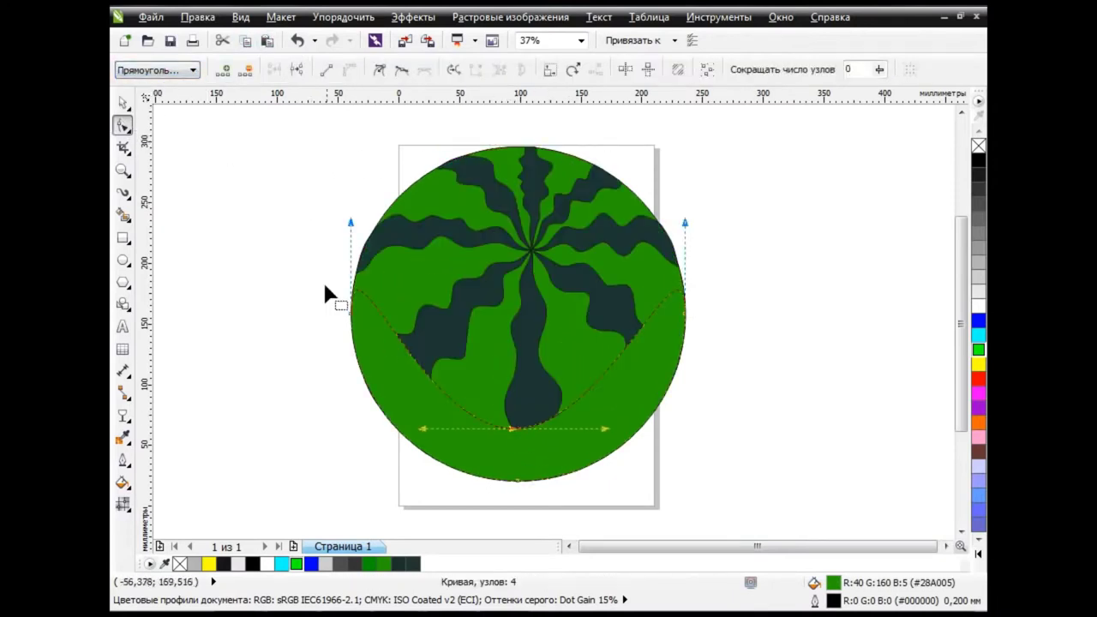
{"action": "left_click", "coordinate": [380, 70]}
Bend the duplicate's top edge into a smooth curve across the watermelon's middle
{"action": "left_click_drag", "start_coordinate": [357, 316], "coordinate": [523, 429]}
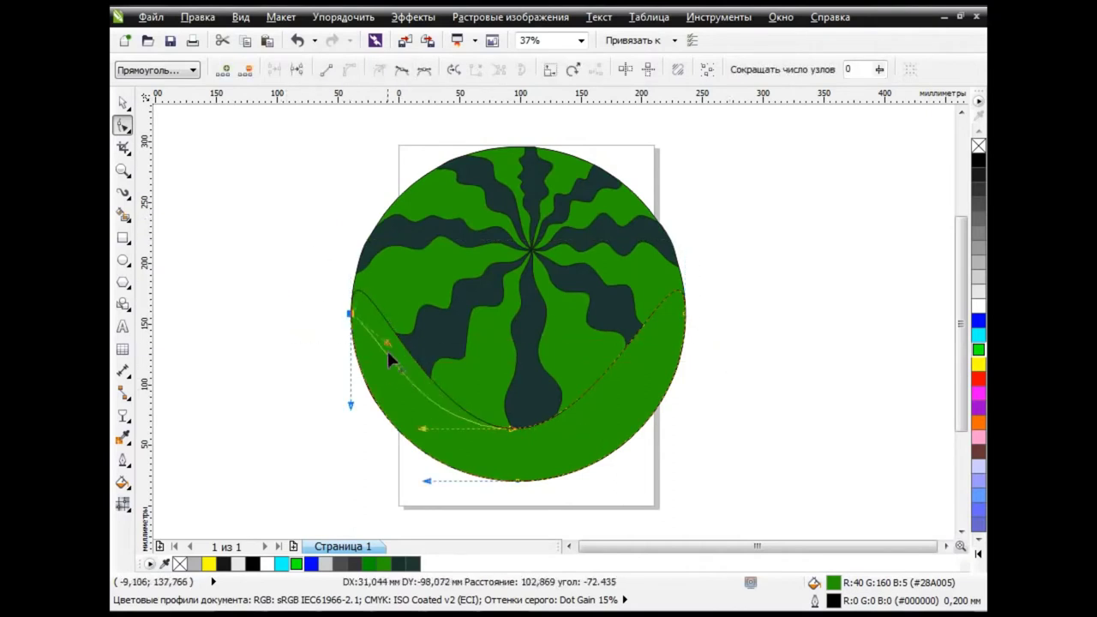
{"action": "left_click_drag", "start_coordinate": [679, 321], "coordinate": [656, 384]}
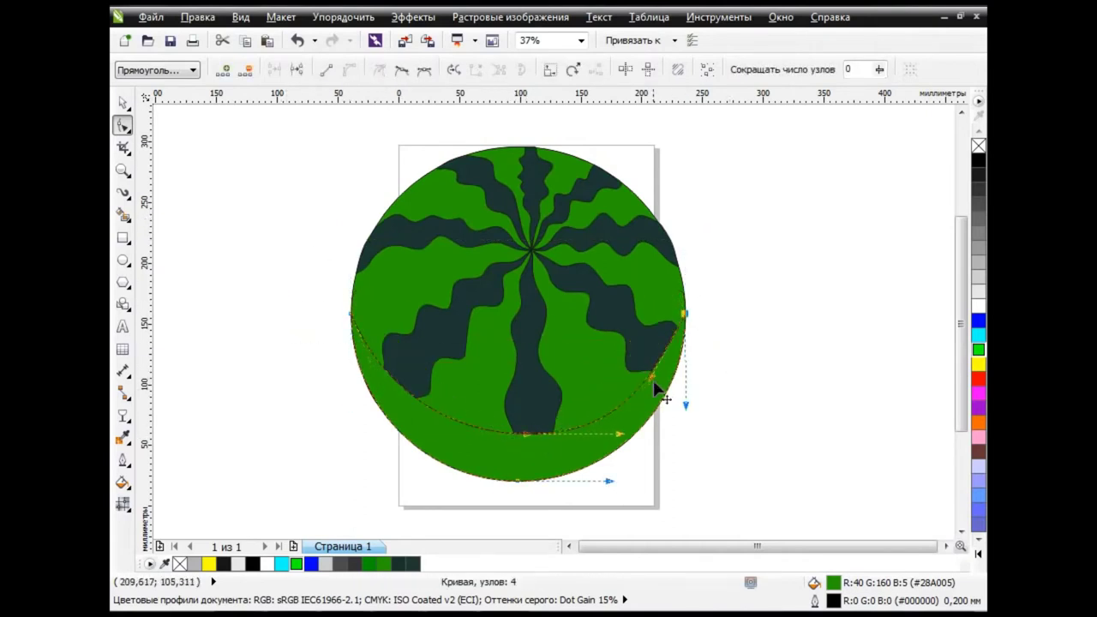
{"action": "left_click_drag", "start_coordinate": [526, 431], "coordinate": [520, 395]}
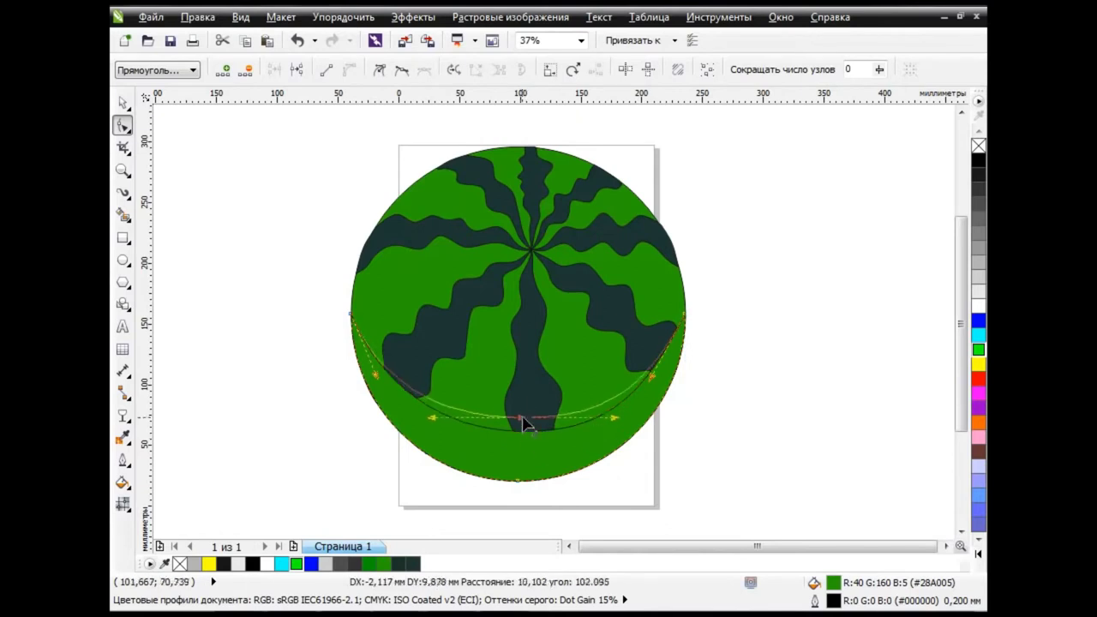
{"action": "left_click_drag", "start_coordinate": [375, 374], "coordinate": [371, 341]}
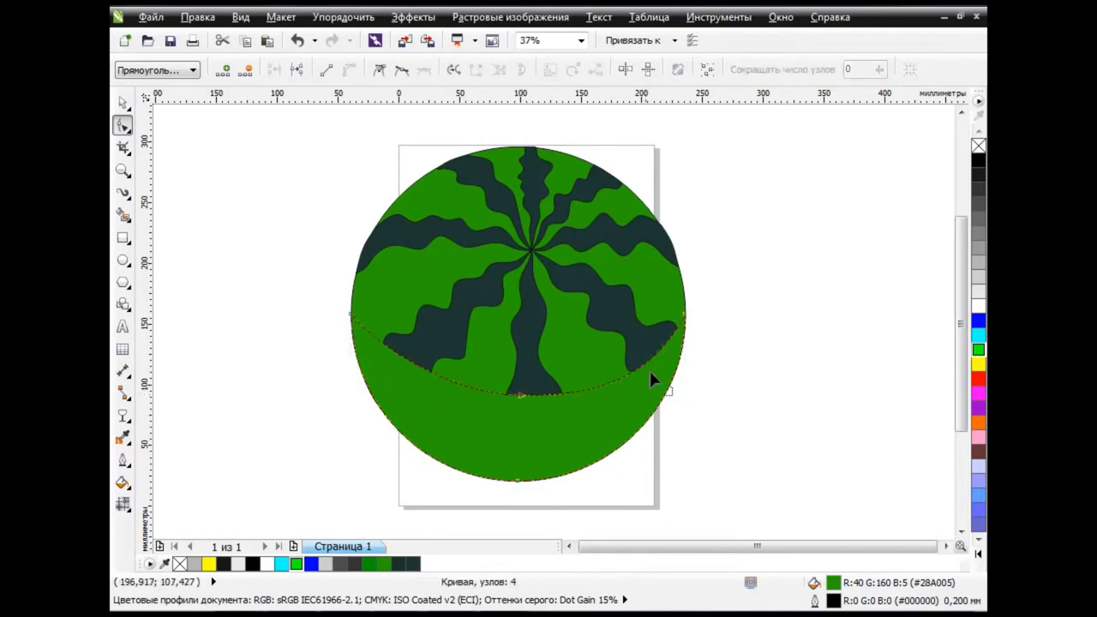
{"action": "left_click_drag", "start_coordinate": [654, 377], "coordinate": [643, 383]}
{"action": "left_click", "coordinate": [516, 394]}
{"action": "left_click", "coordinate": [526, 395]}
{"action": "left_click_drag", "start_coordinate": [453, 395], "coordinate": [417, 396]}
{"action": "left_click", "coordinate": [676, 371]}
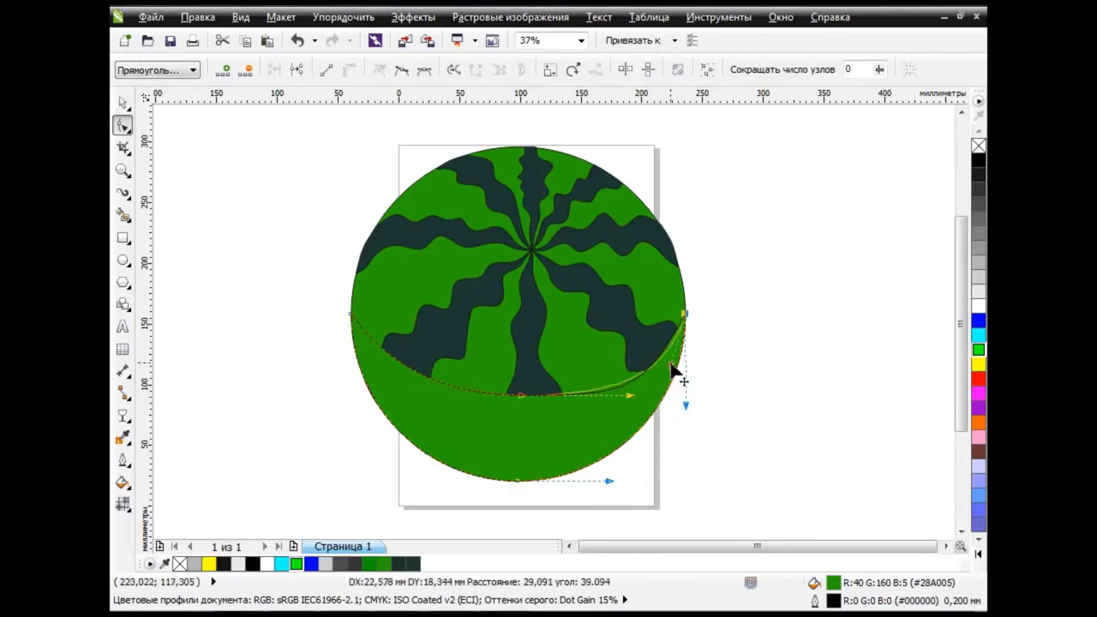
Fill the lower shape black and fine-tune its curved top edge
{"action": "left_click", "coordinate": [978, 160]}
{"action": "left_click_drag", "start_coordinate": [520, 395], "coordinate": [520, 441]}
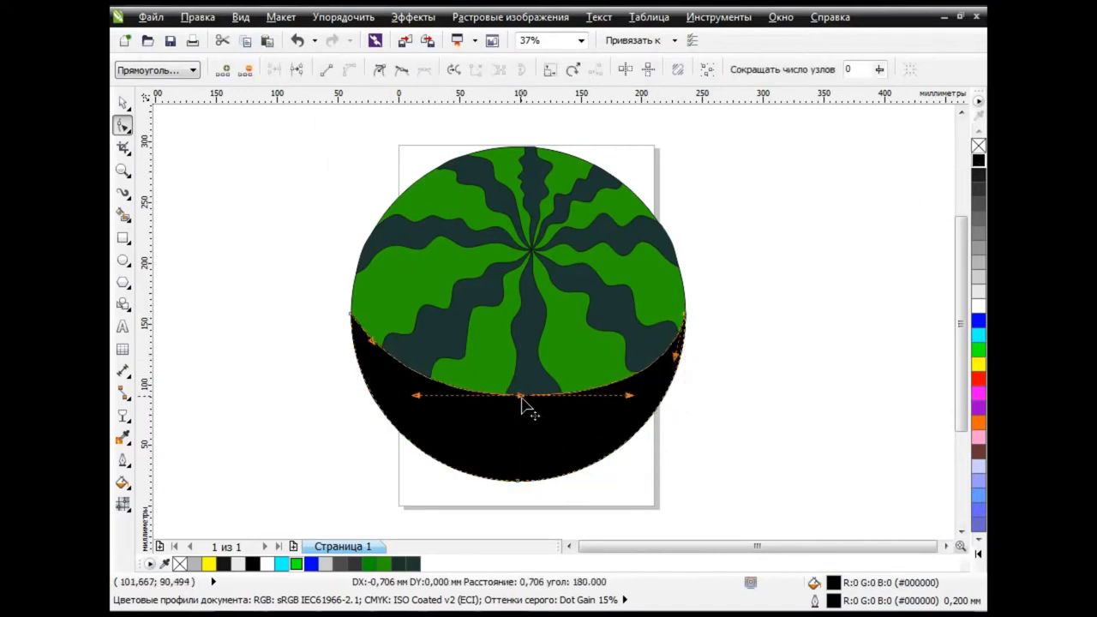
{"action": "left_click_drag", "start_coordinate": [370, 341], "coordinate": [355, 344]}
{"action": "left_click_drag", "start_coordinate": [681, 366], "coordinate": [680, 375]}
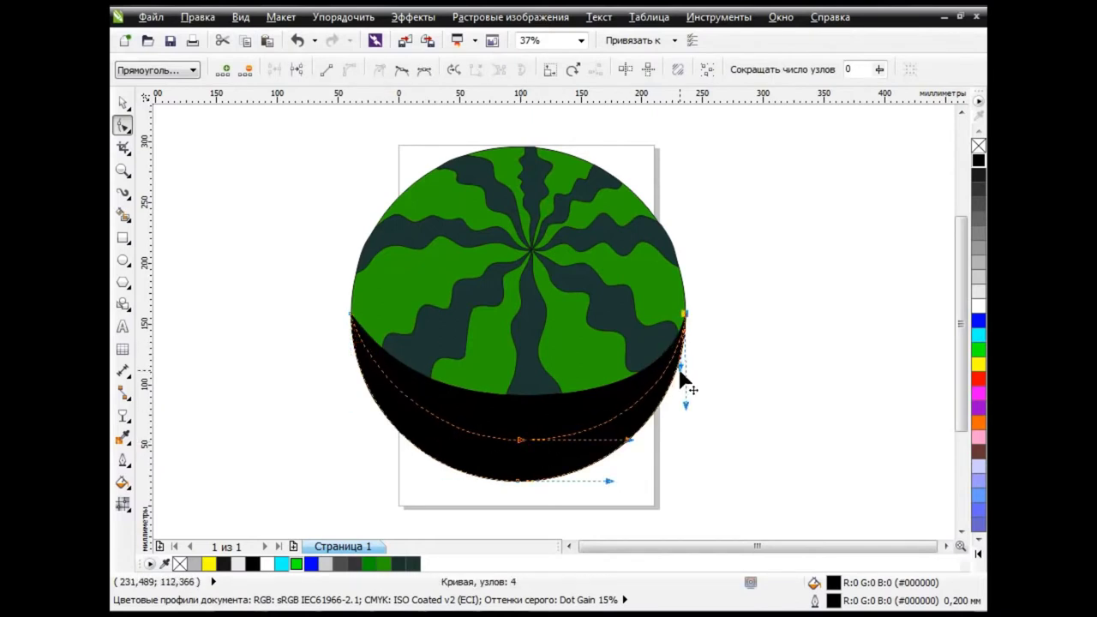
{"action": "left_click", "coordinate": [123, 103]}
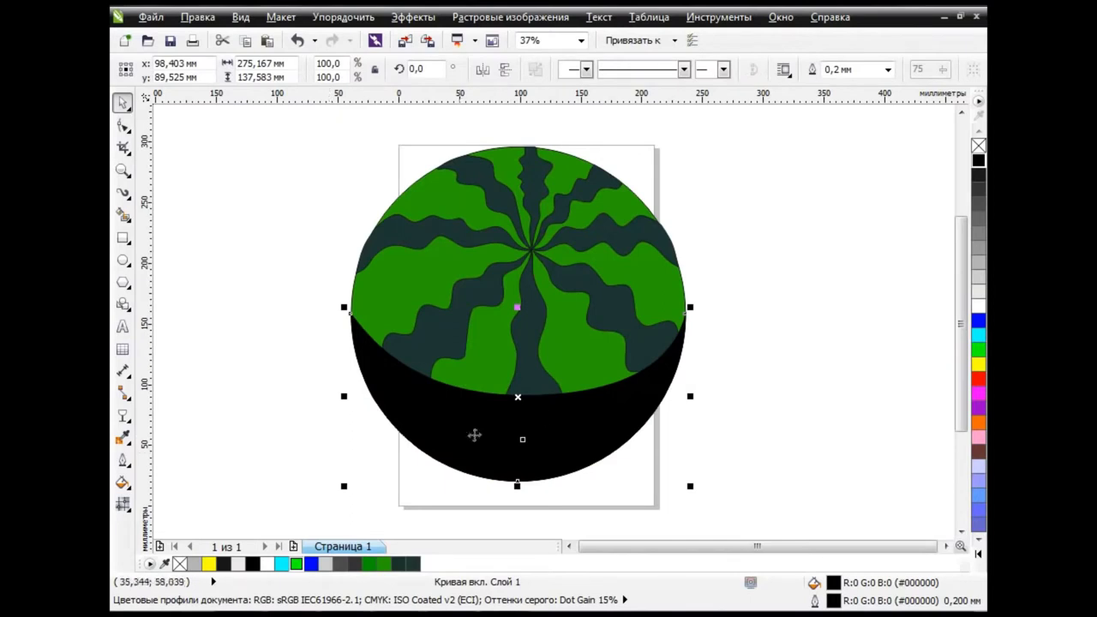
Apply a vertical linear transparency to the black lower shape
{"action": "left_click", "coordinate": [118, 420]}
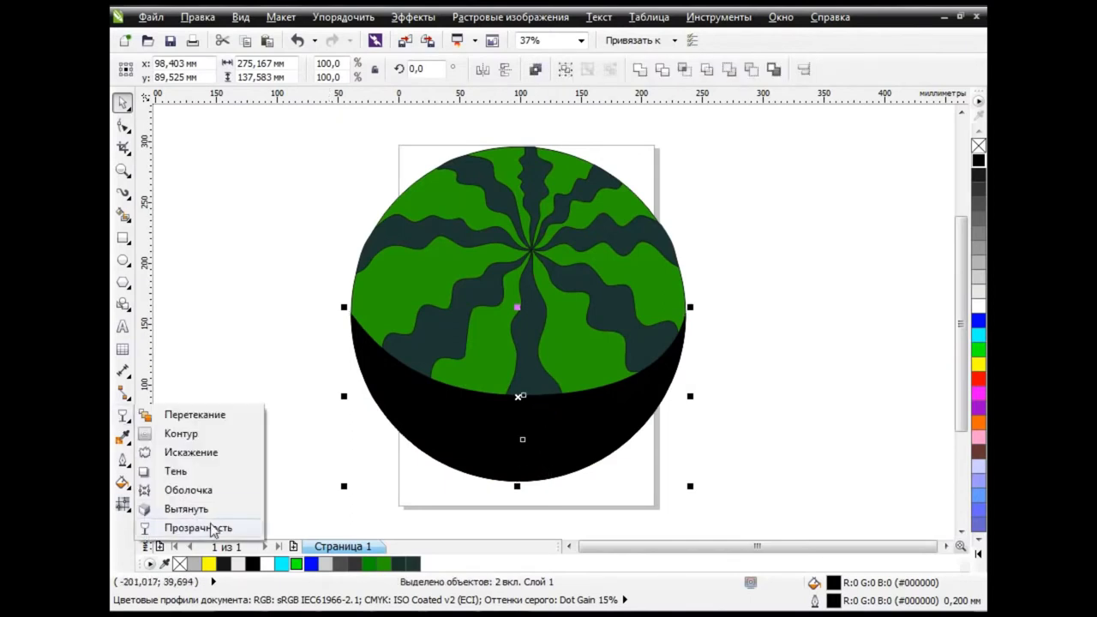
{"action": "left_click", "coordinate": [197, 526]}
{"action": "left_click_drag", "start_coordinate": [450, 521], "coordinate": [514, 331]}
{"action": "left_click_drag", "start_coordinate": [961, 313], "coordinate": [961, 394]}
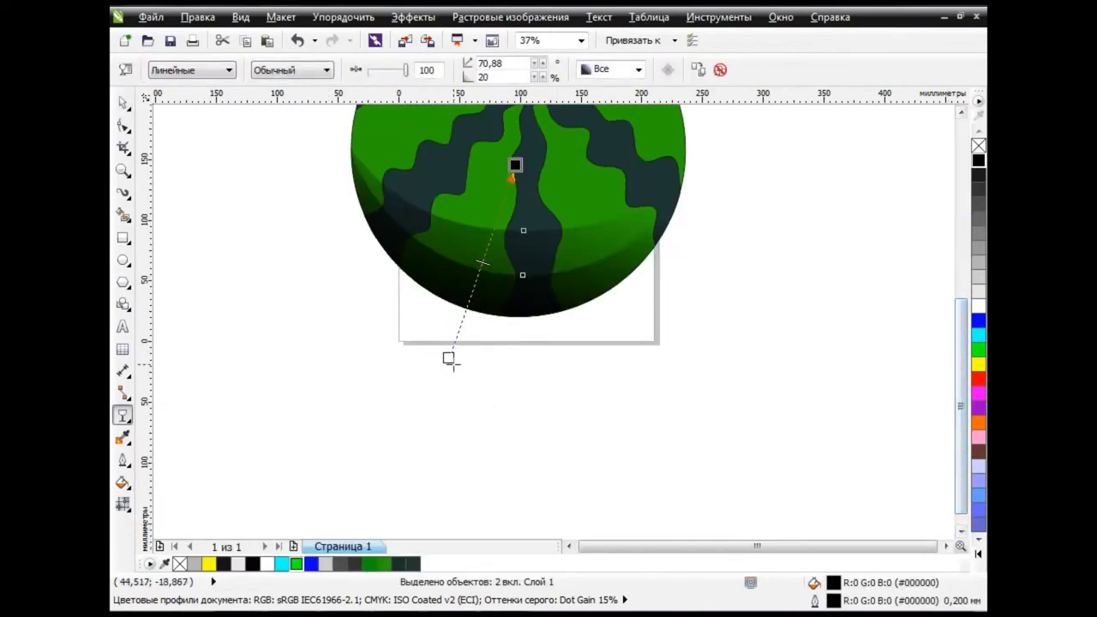
{"action": "left_click_drag", "start_coordinate": [448, 357], "coordinate": [397, 523]}
{"action": "left_click_drag", "start_coordinate": [515, 164], "coordinate": [501, 179]}
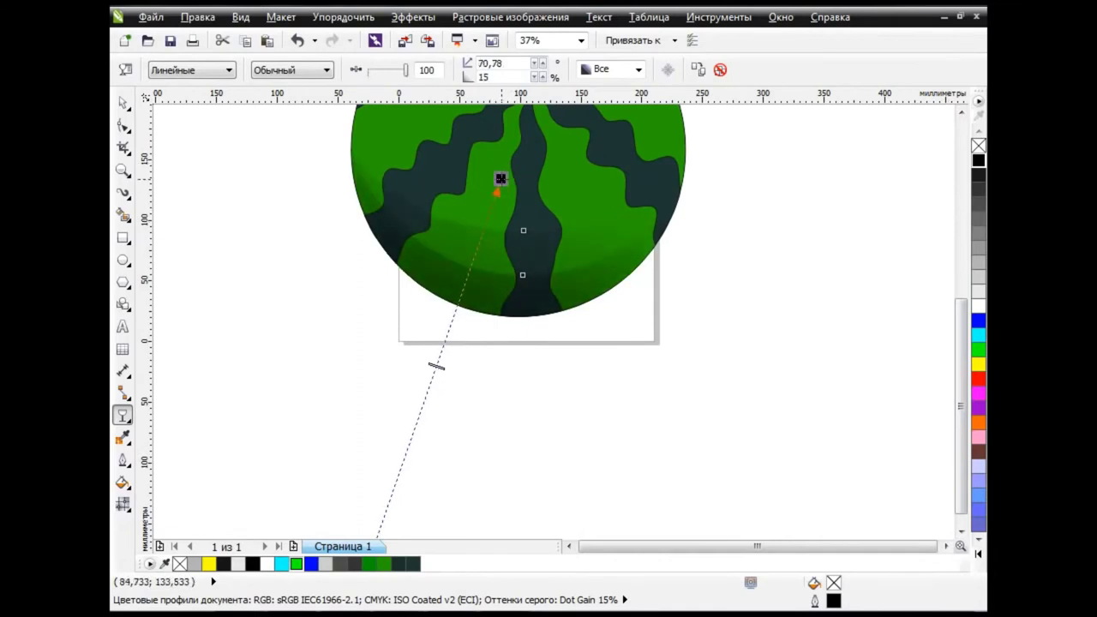
Adjust the transparency handles into a soft shadow, then deselect to review
{"action": "scroll", "coordinate": [370, 533], "scroll_direction": "down", "scroll_amount": 1}
{"action": "left_click_drag", "start_coordinate": [370, 533], "coordinate": [477, 526]}
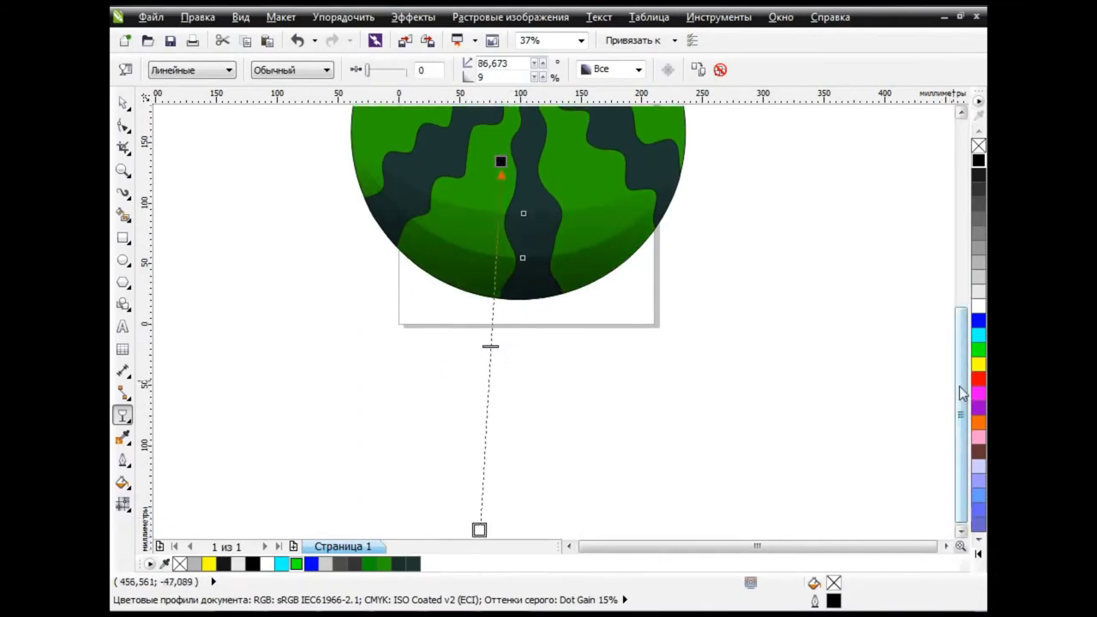
{"action": "scroll", "coordinate": [502, 246], "scroll_direction": "up", "scroll_amount": 5}
{"action": "left_click_drag", "start_coordinate": [502, 246], "coordinate": [513, 263]}
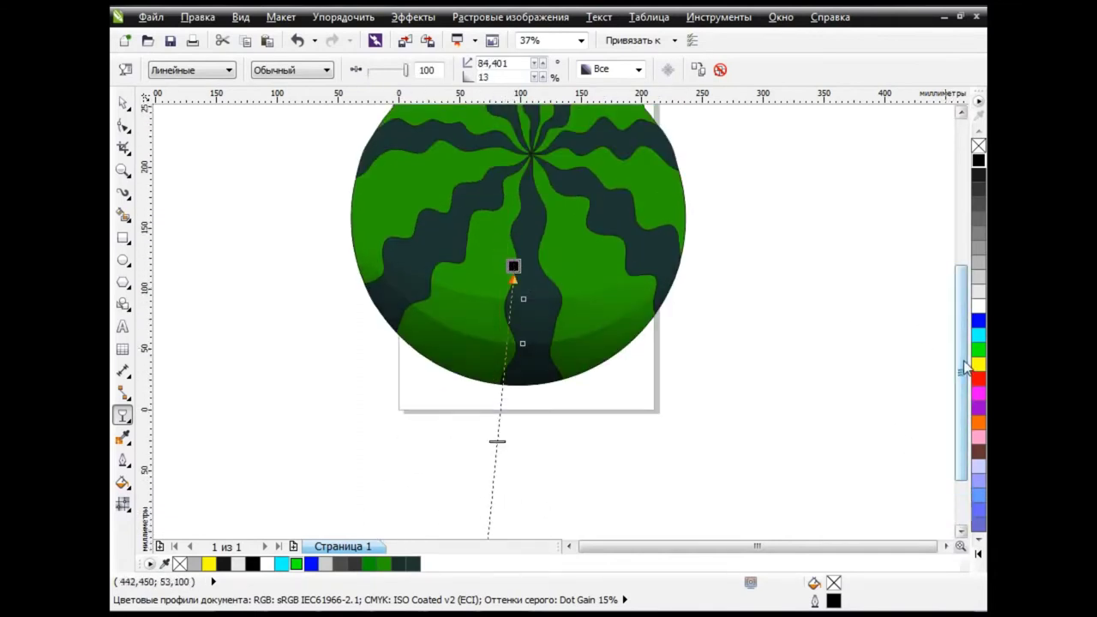
{"action": "scroll", "coordinate": [806, 288], "scroll_direction": "up", "scroll_amount": 5}
{"action": "key", "text": "space"}
{"action": "left_click", "coordinate": [790, 386]}
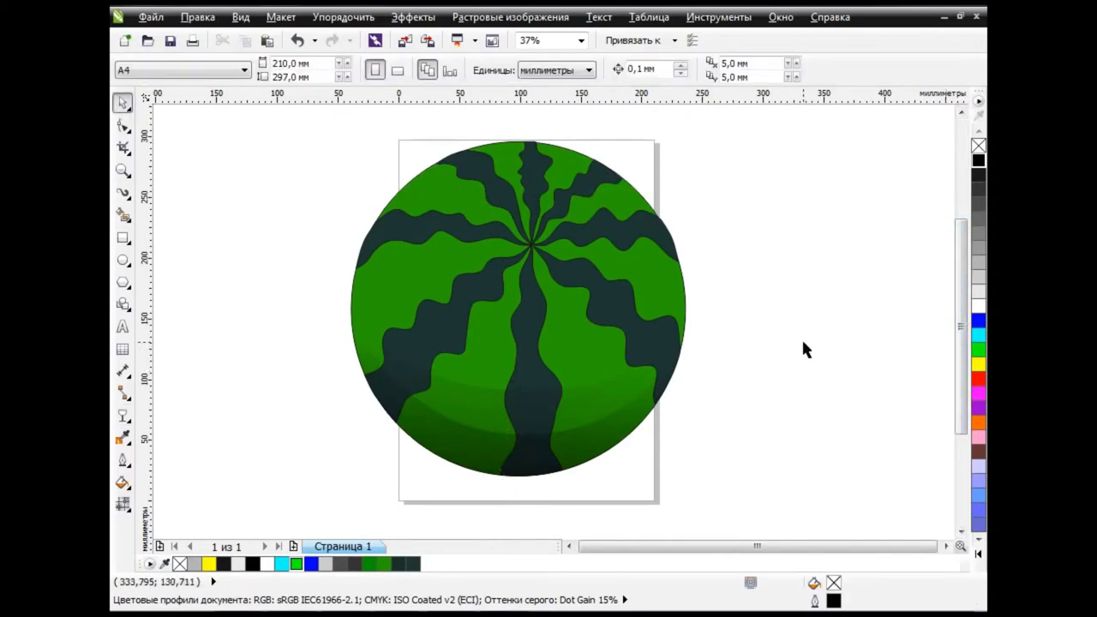
Switch the watermelon circle's fill to a radial fountain gradient
{"action": "left_click", "coordinate": [390, 283]}
{"action": "left_click", "coordinate": [122, 483]}
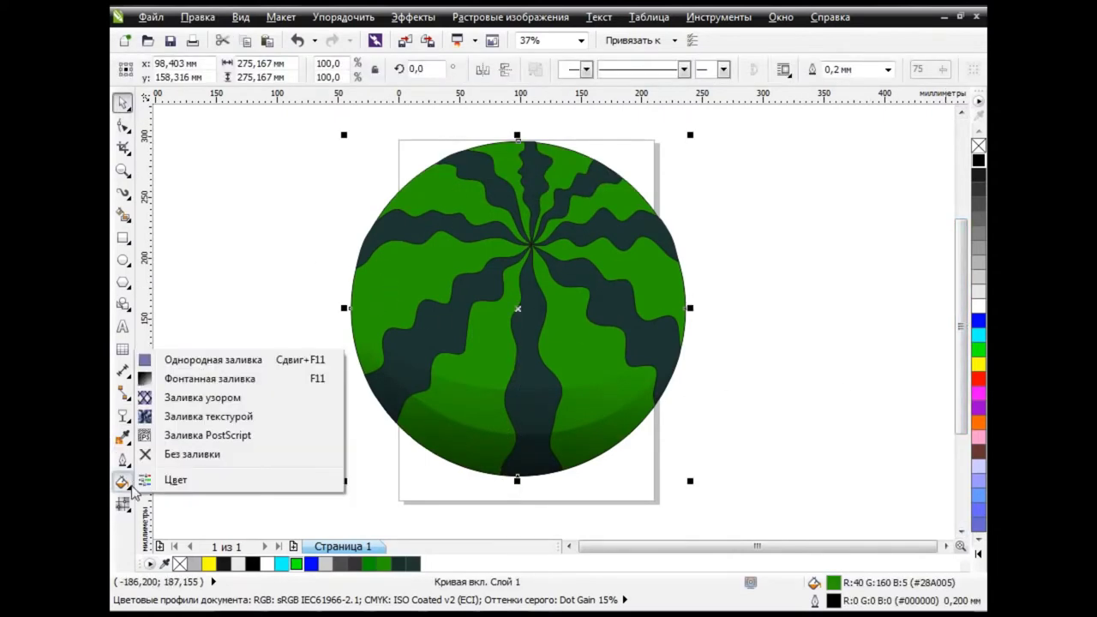
{"action": "left_click", "coordinate": [246, 390]}
{"action": "left_click", "coordinate": [462, 171]}
{"action": "left_click", "coordinate": [471, 195]}
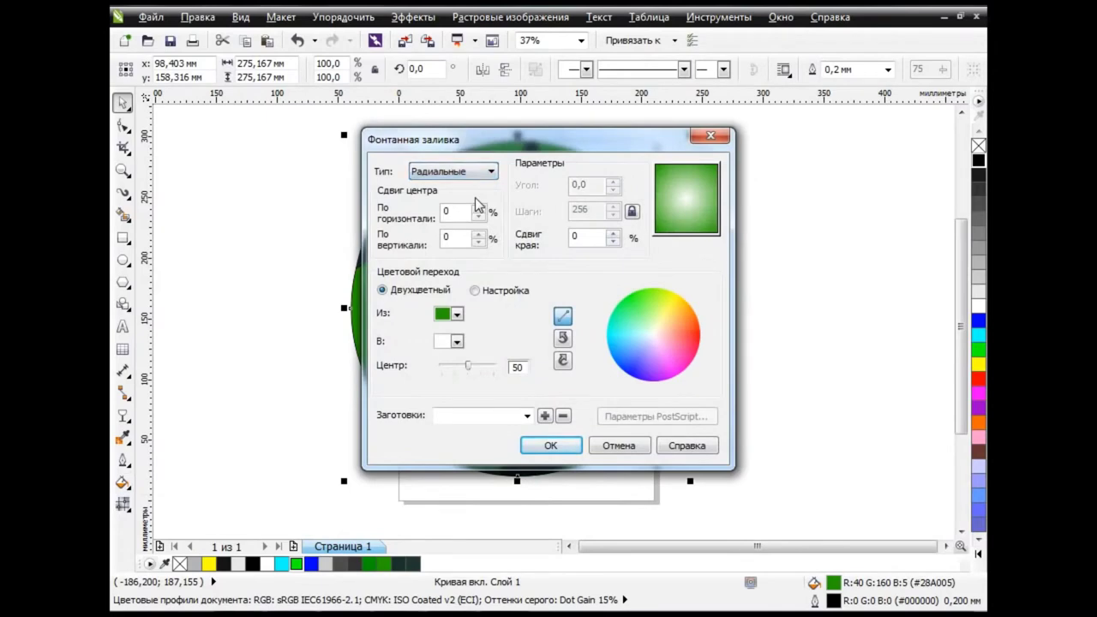
Set the gradient's end colour to green, RGB 40, 160, 5
{"action": "left_click", "coordinate": [461, 341]}
{"action": "left_click", "coordinate": [438, 351]}
{"action": "left_click", "coordinate": [460, 341]}
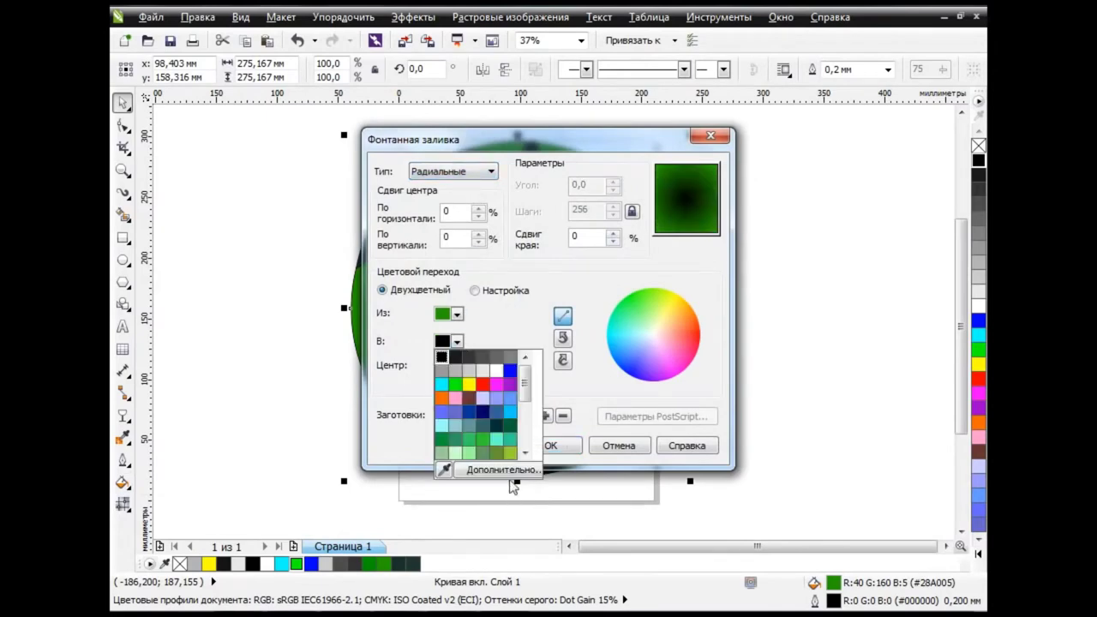
{"action": "left_click", "coordinate": [505, 464]}
{"action": "left_click", "coordinate": [394, 282]}
{"action": "type", "text": "40"}
{"action": "key", "text": "Tab"}
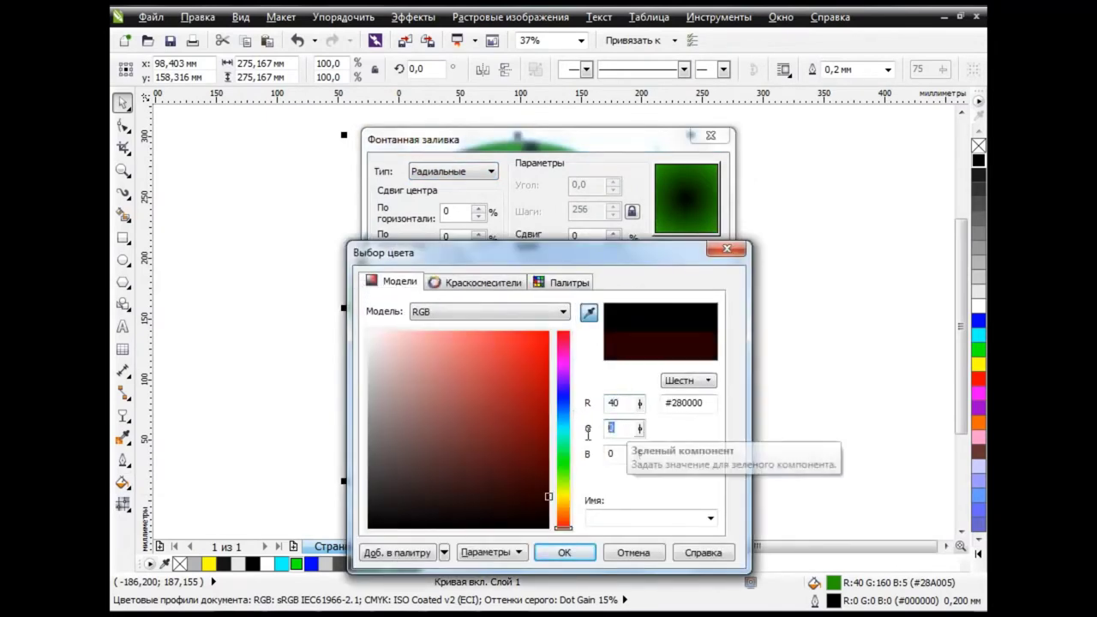
{"action": "type", "text": "160"}
{"action": "key", "text": "Tab"}
{"action": "type", "text": "5"}
{"action": "left_click", "coordinate": [581, 552]}
Make black the start colour and apply the black-to-green radial fill
{"action": "left_click", "coordinate": [457, 314]}
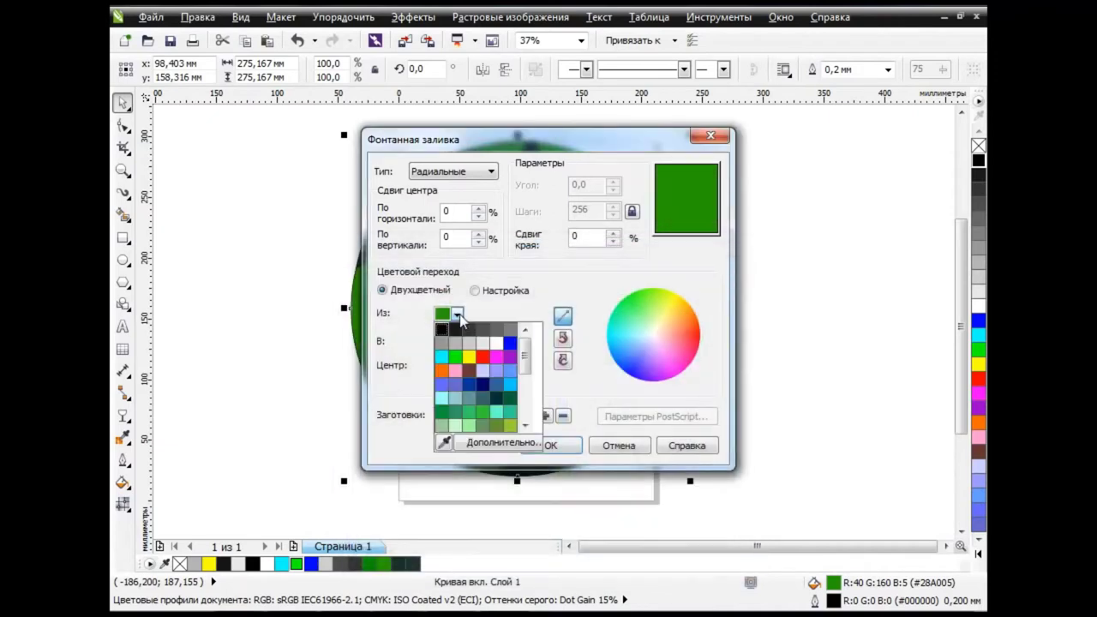
{"action": "left_click_drag", "start_coordinate": [525, 351], "coordinate": [527, 370]}
{"action": "left_click", "coordinate": [496, 356]}
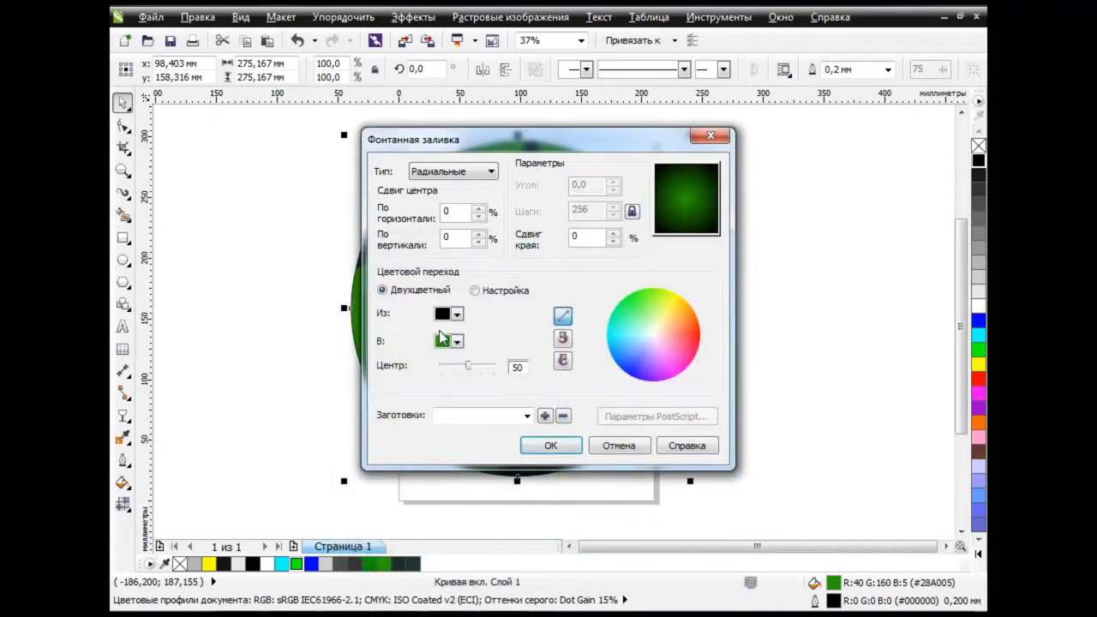
{"action": "left_click", "coordinate": [549, 445]}
Stretch the radial gradient well beyond the watermelon and add a green stop pushed outward
{"action": "left_click", "coordinate": [126, 503]}
{"action": "left_click", "coordinate": [220, 504]}
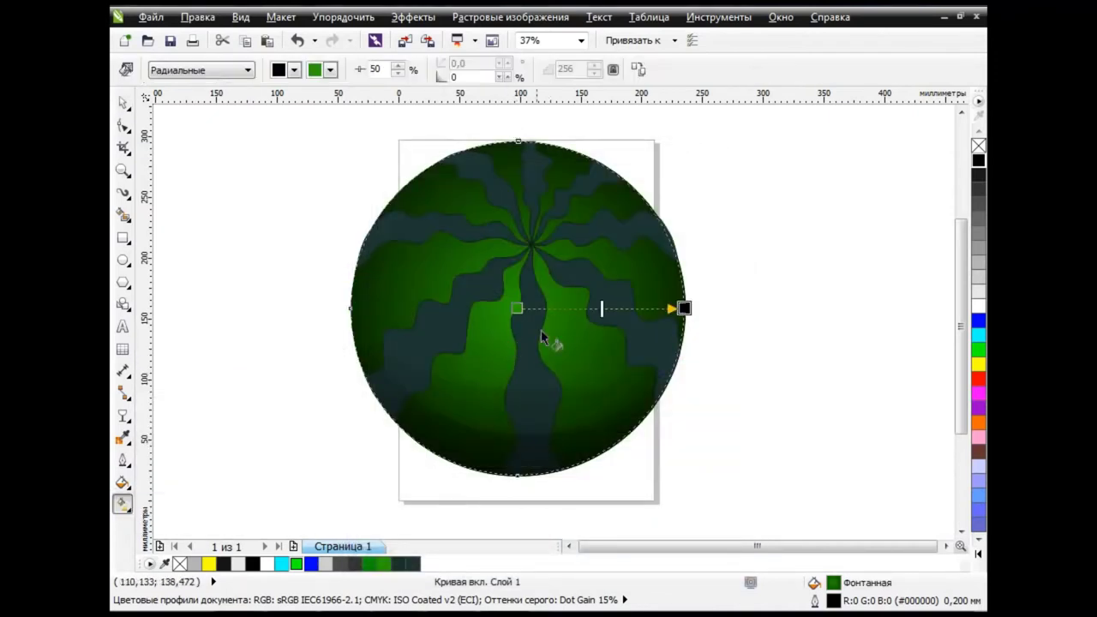
{"action": "left_click_drag", "start_coordinate": [674, 307], "coordinate": [856, 306]}
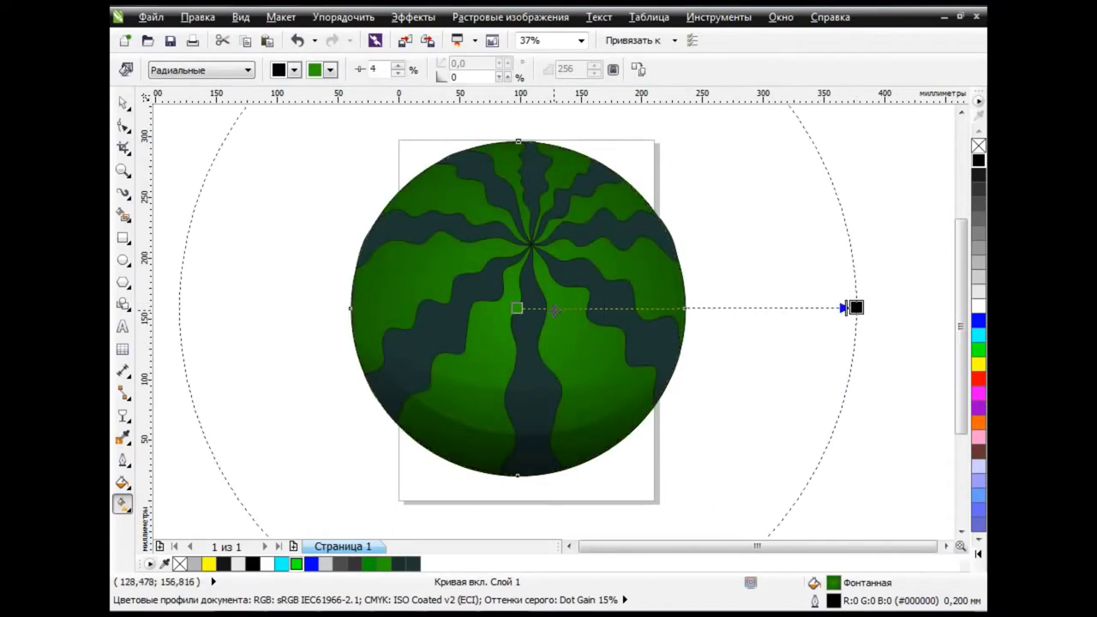
{"action": "double_click", "coordinate": [535, 308]}
{"action": "left_click_drag", "start_coordinate": [534, 307], "coordinate": [733, 307]}
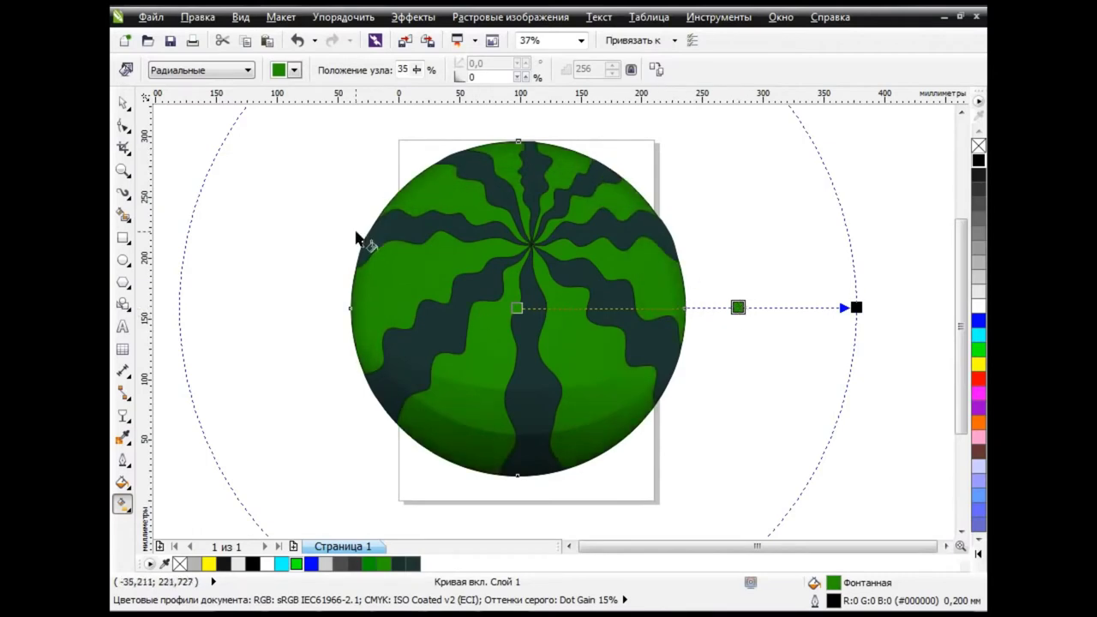
{"action": "left_click", "coordinate": [125, 104]}
Shift the green gradient stop so the body's lower shading stays brighter
{"action": "left_click", "coordinate": [732, 247]}
{"action": "scroll", "coordinate": [771, 300], "scroll_direction": "up", "scroll_amount": 1}
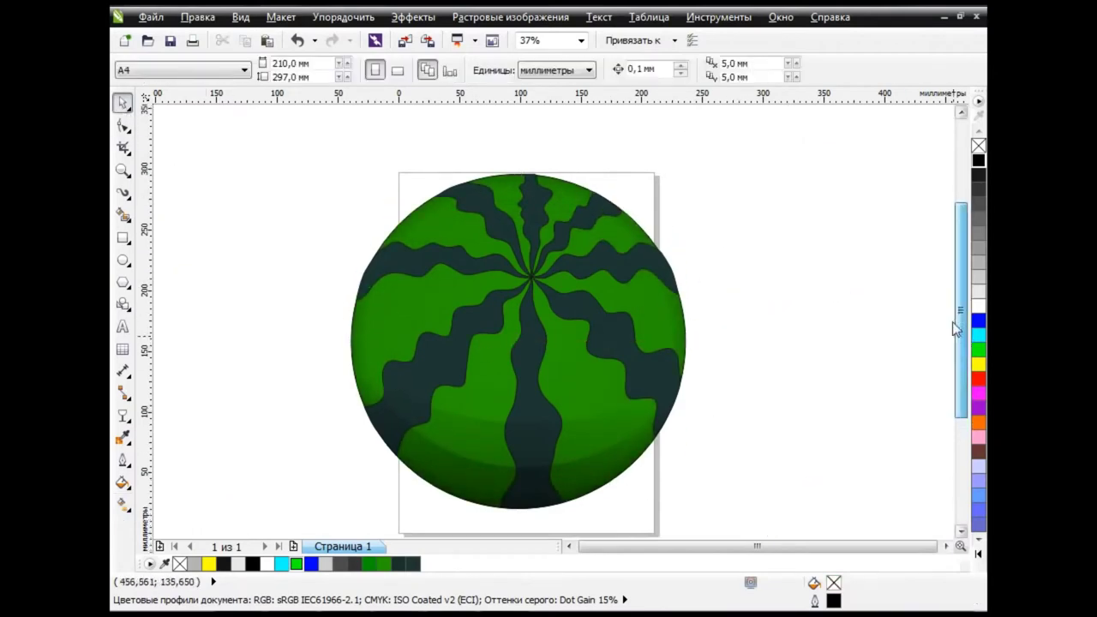
{"action": "left_click", "coordinate": [410, 317]}
{"action": "key", "text": "g"}
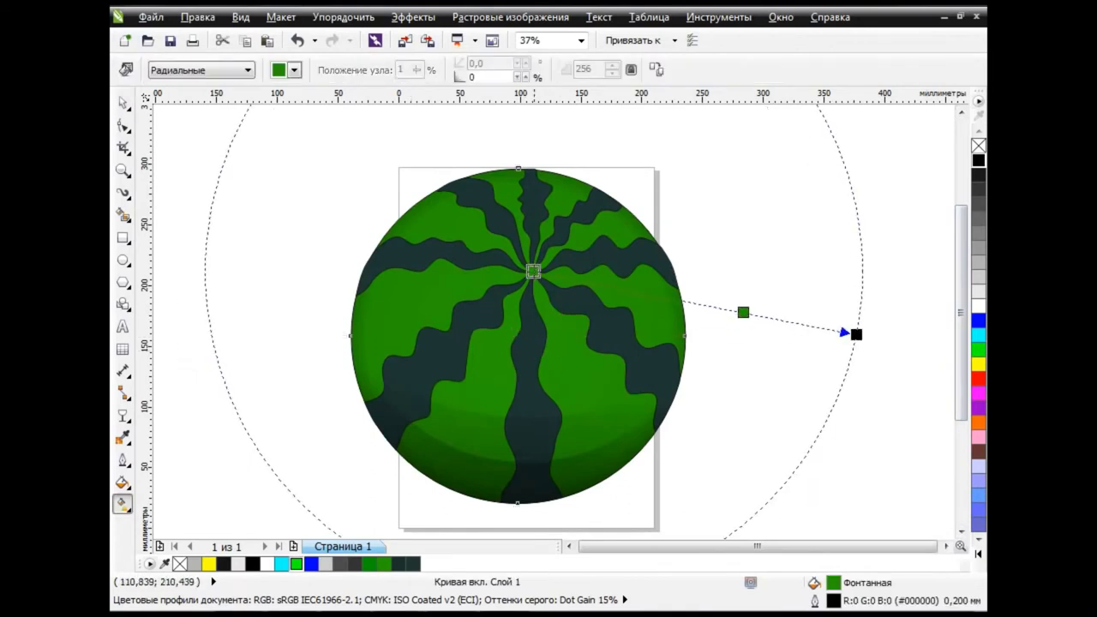
{"action": "mouse_move", "coordinate": [753, 314]}
{"action": "left_mouse_down"}
{"action": "mouse_move", "coordinate": [796, 324]}
{"action": "mouse_move", "coordinate": [744, 312]}
{"action": "left_mouse_up"}
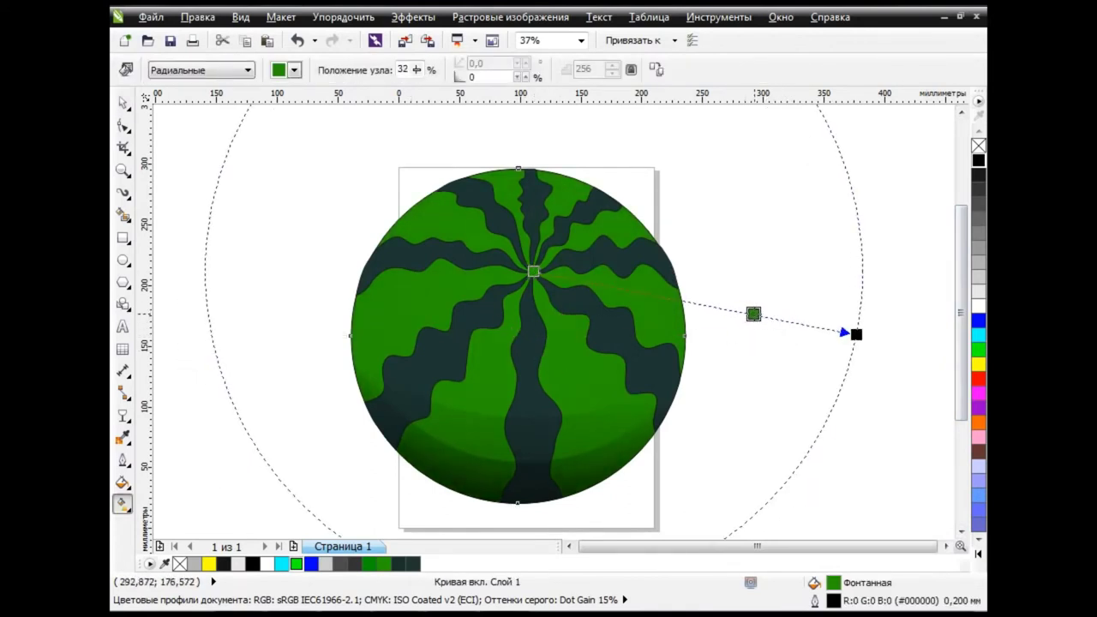
{"action": "left_click", "coordinate": [122, 102]}
{"action": "left_click", "coordinate": [244, 268]}
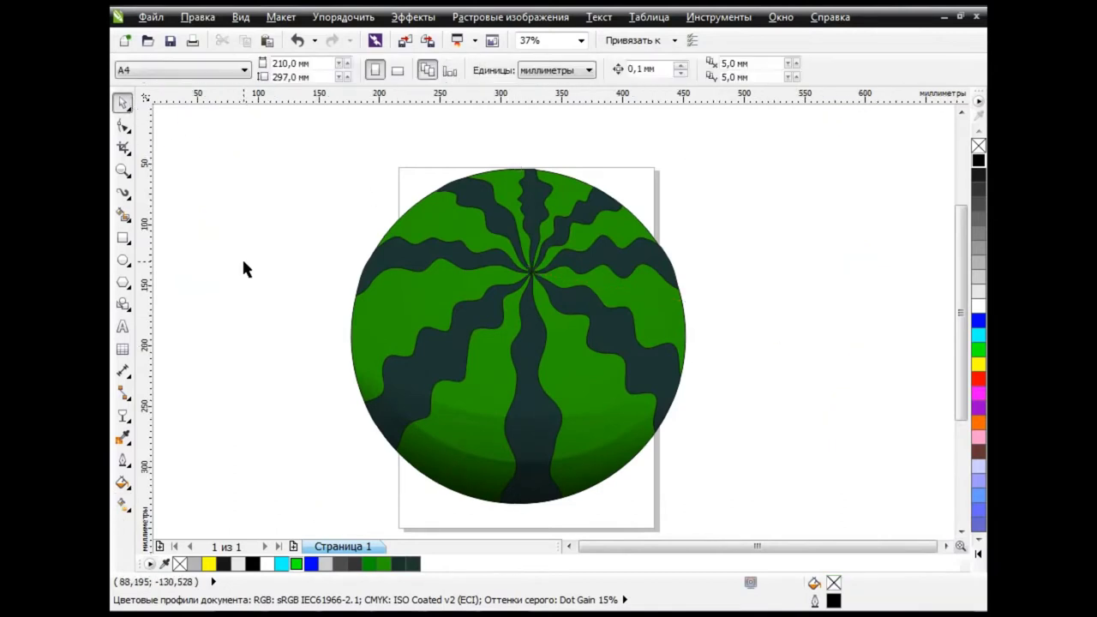
{"action": "left_click", "coordinate": [575, 180]}
Paste a white copy of the watermelon, pull its bottom up and make the side nodes sharp
{"action": "left_click", "coordinate": [266, 40]}
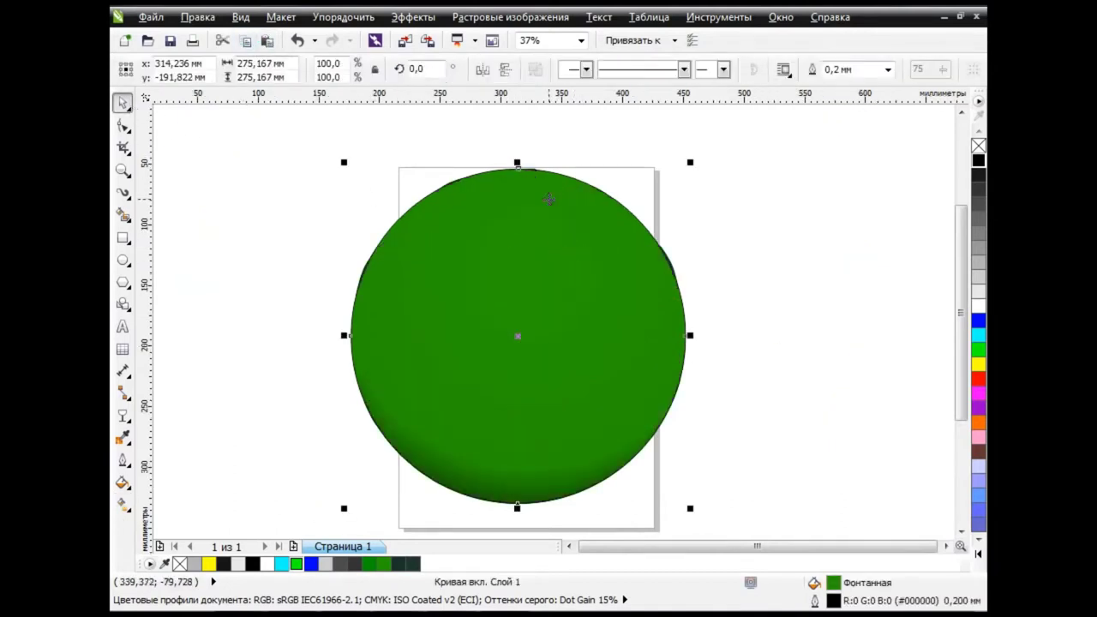
{"action": "left_click", "coordinate": [977, 305]}
{"action": "left_click", "coordinate": [123, 129]}
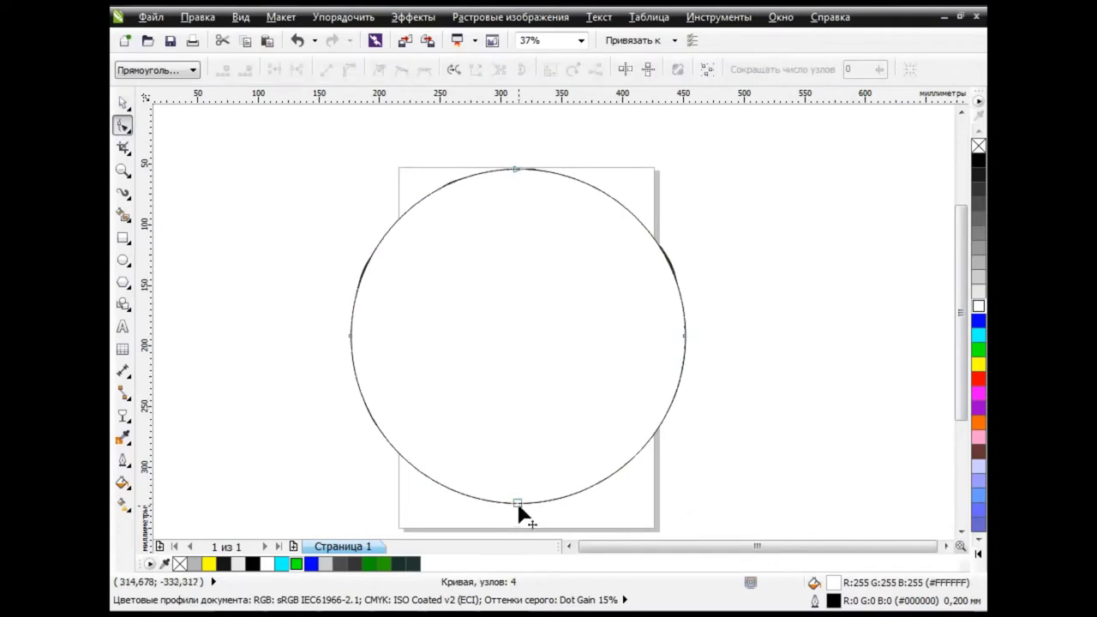
{"action": "left_click_drag", "start_coordinate": [517, 507], "coordinate": [516, 209]}
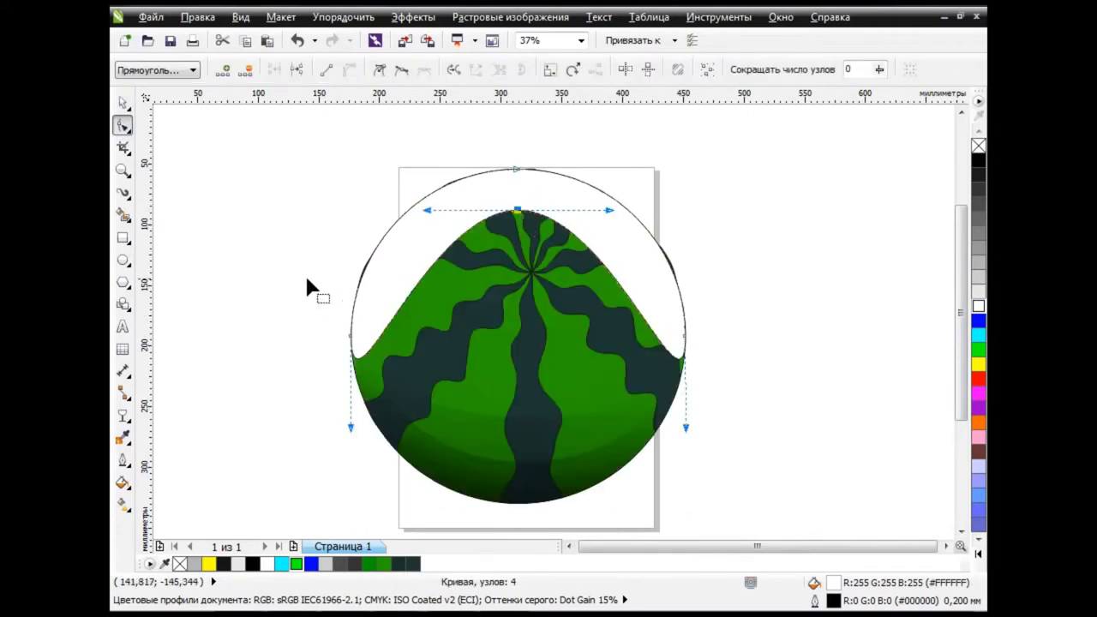
{"action": "left_click_drag", "start_coordinate": [307, 279], "coordinate": [764, 406]}
{"action": "left_click", "coordinate": [379, 70]}
Reshape the white copy's side and top nodes into a thin crescent along the top edge
{"action": "left_click", "coordinate": [683, 335]}
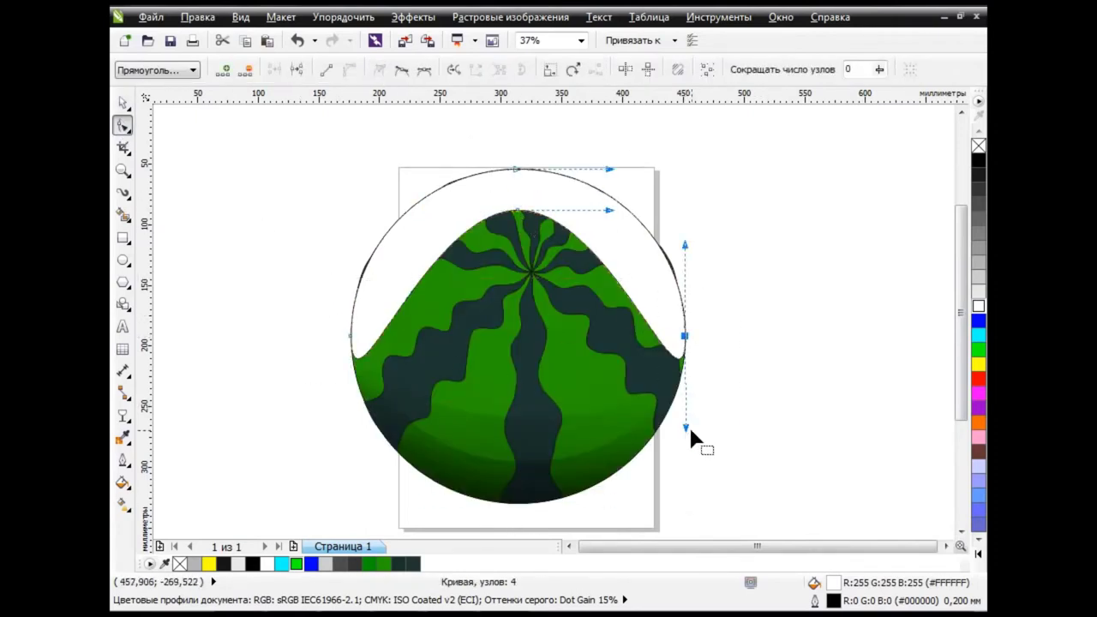
{"action": "left_click_drag", "start_coordinate": [690, 424], "coordinate": [611, 224]}
{"action": "left_click_drag", "start_coordinate": [354, 343], "coordinate": [385, 410]}
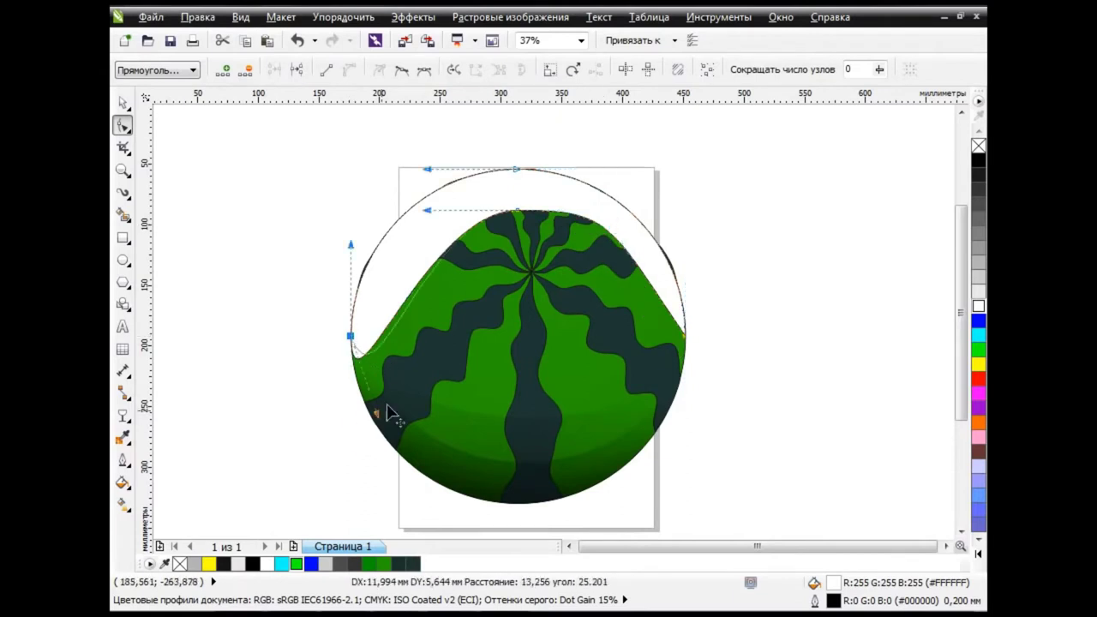
{"action": "left_click_drag", "start_coordinate": [516, 209], "coordinate": [517, 198]}
{"action": "mouse_move", "coordinate": [608, 199]}
{"action": "left_mouse_down"}
{"action": "mouse_move", "coordinate": [591, 201]}
{"action": "mouse_move", "coordinate": [612, 233]}
{"action": "mouse_move", "coordinate": [664, 257]}
{"action": "left_mouse_up"}
{"action": "left_click", "coordinate": [353, 333]}
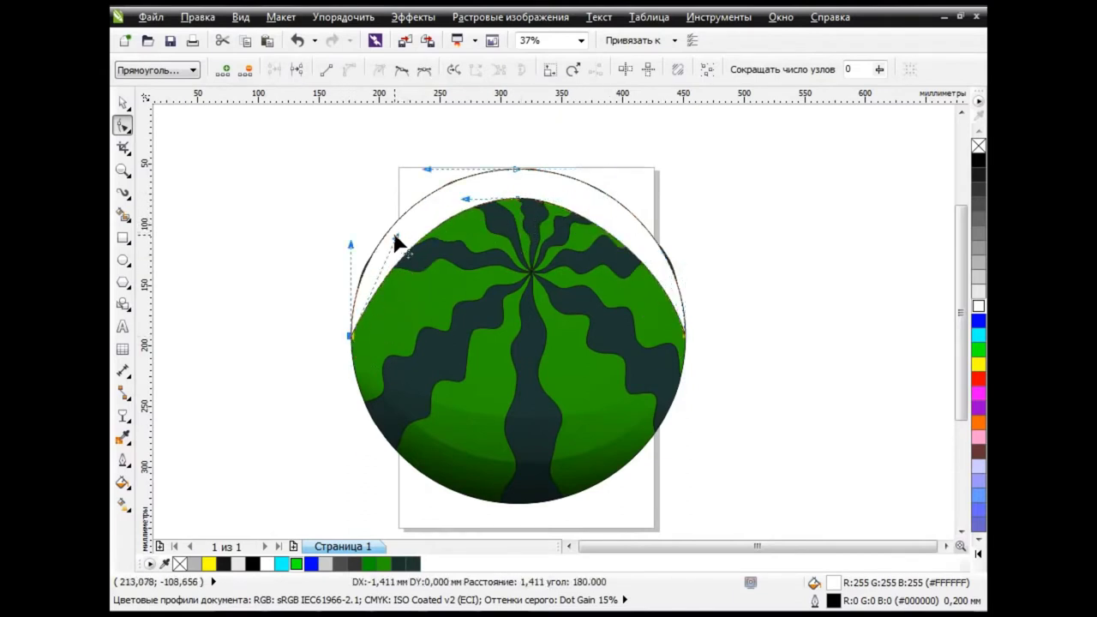
{"action": "left_click_drag", "start_coordinate": [355, 237], "coordinate": [382, 226]}
{"action": "left_click", "coordinate": [518, 199]}
{"action": "left_click_drag", "start_coordinate": [519, 200], "coordinate": [521, 202]}
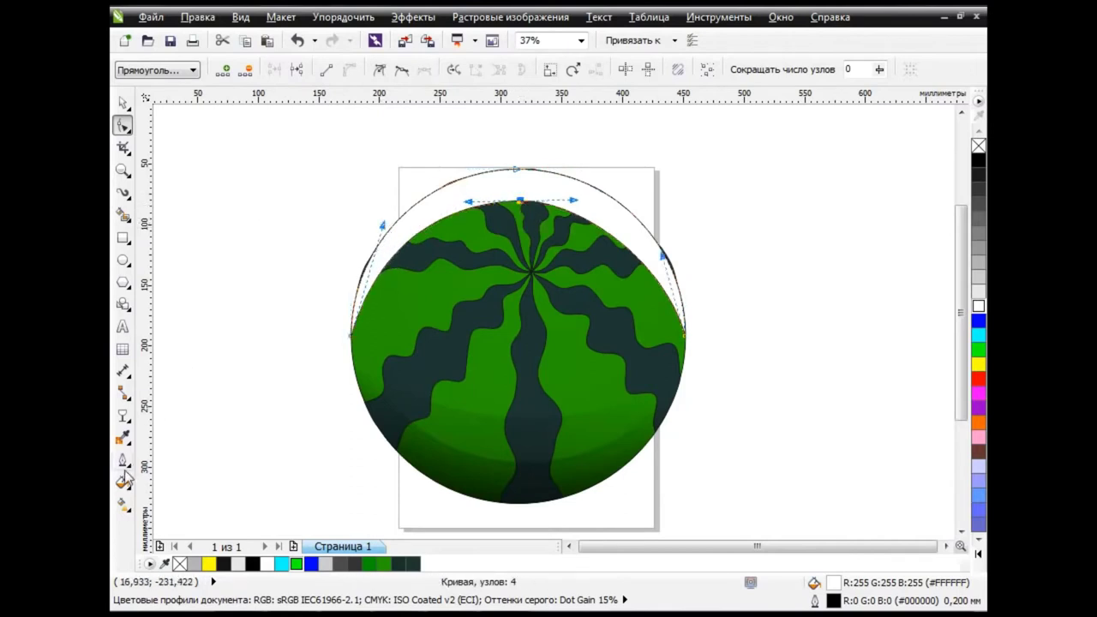
{"action": "left_click", "coordinate": [122, 416]}
Apply a linear transparency to the white cap, fading toward the watermelon's centre
{"action": "left_click", "coordinate": [152, 525]}
{"action": "left_click_drag", "start_coordinate": [373, 113], "coordinate": [581, 343]}
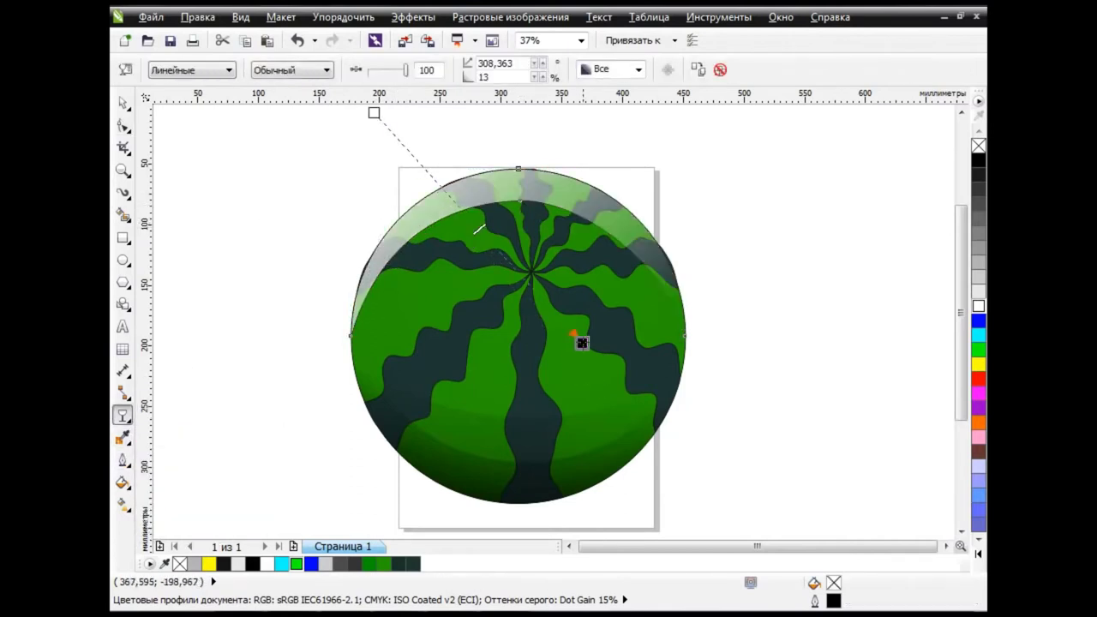
{"action": "scroll", "coordinate": [945, 311], "scroll_direction": "up", "scroll_amount": 2}
{"action": "left_click_drag", "start_coordinate": [374, 174], "coordinate": [395, 125]}
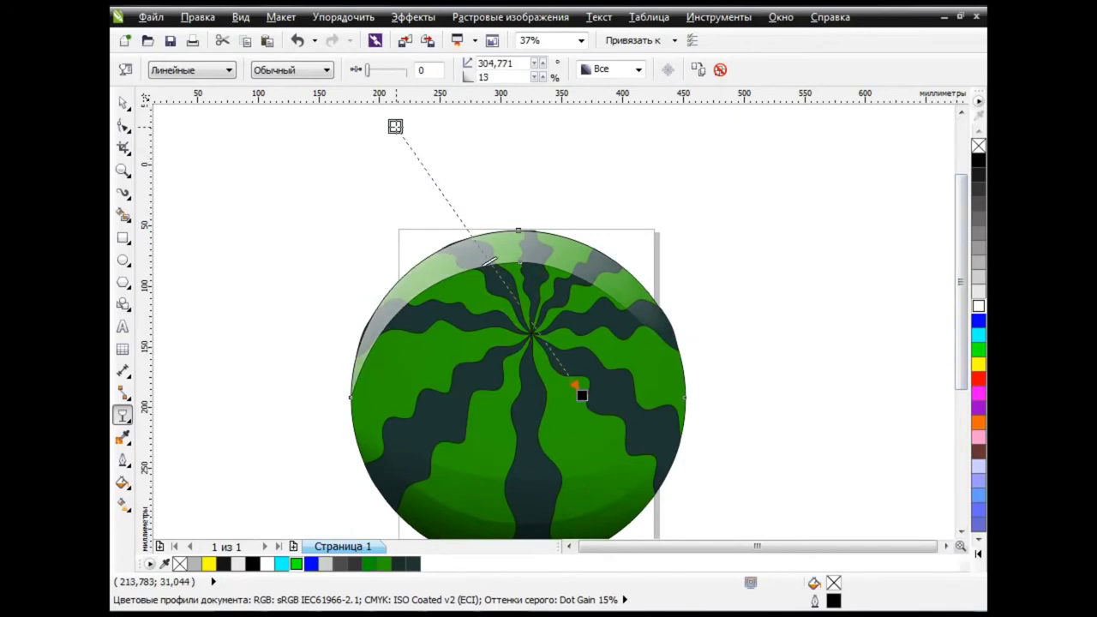
{"action": "left_click_drag", "start_coordinate": [581, 395], "coordinate": [546, 310]}
{"action": "left_click_drag", "start_coordinate": [395, 126], "coordinate": [493, 116]}
{"action": "left_click_drag", "start_coordinate": [546, 309], "coordinate": [561, 361]}
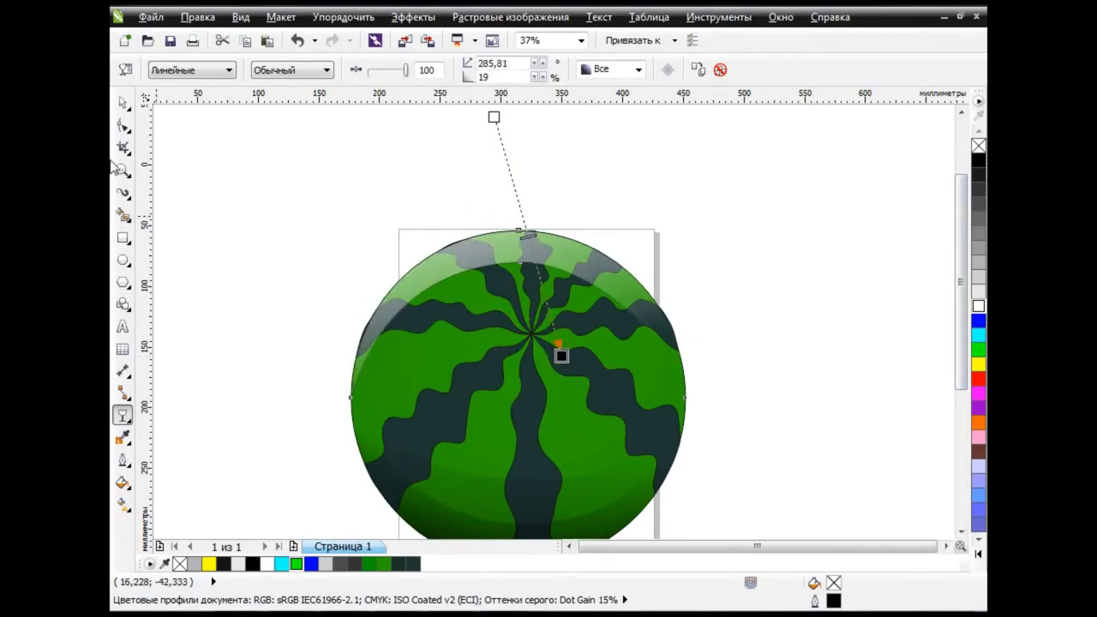
{"action": "left_click", "coordinate": [122, 102]}
{"action": "left_click", "coordinate": [252, 318]}
Refine the highlight's transparency to a 282° angle, 31% edge pad and midpoint 87
{"action": "scroll", "coordinate": [906, 343], "scroll_direction": "down", "scroll_amount": 3}
{"action": "scroll", "coordinate": [906, 343], "scroll_direction": "right", "scroll_amount": 3}
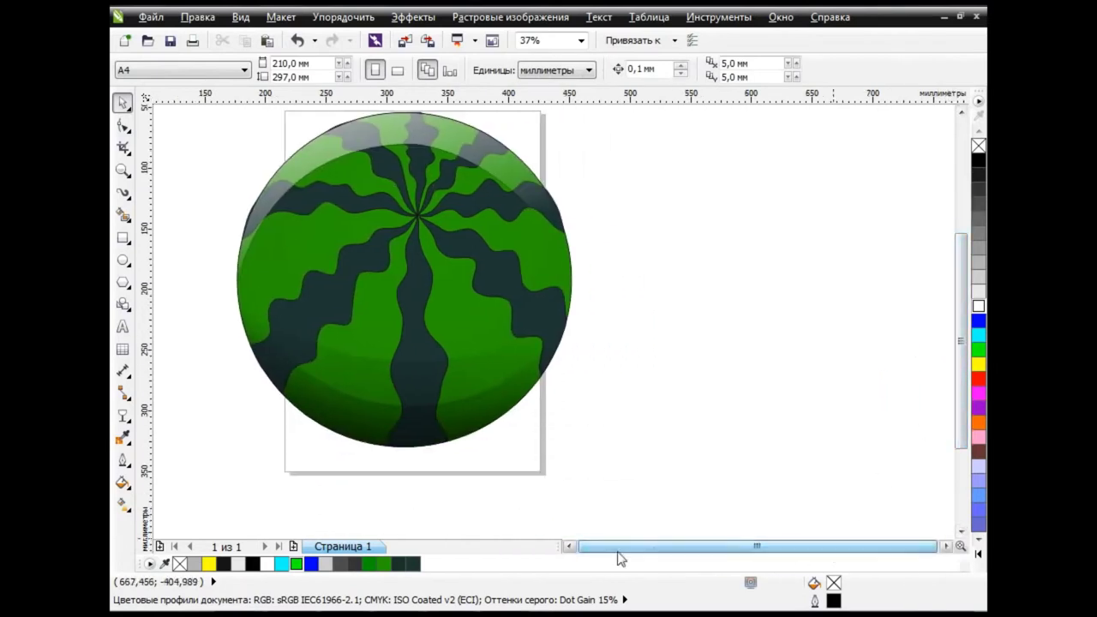
{"action": "scroll", "coordinate": [620, 558], "scroll_direction": "up", "scroll_amount": 3}
{"action": "scroll", "coordinate": [620, 558], "scroll_direction": "left", "scroll_amount": 3}
{"action": "left_click", "coordinate": [495, 400]}
{"action": "left_click", "coordinate": [123, 415]}
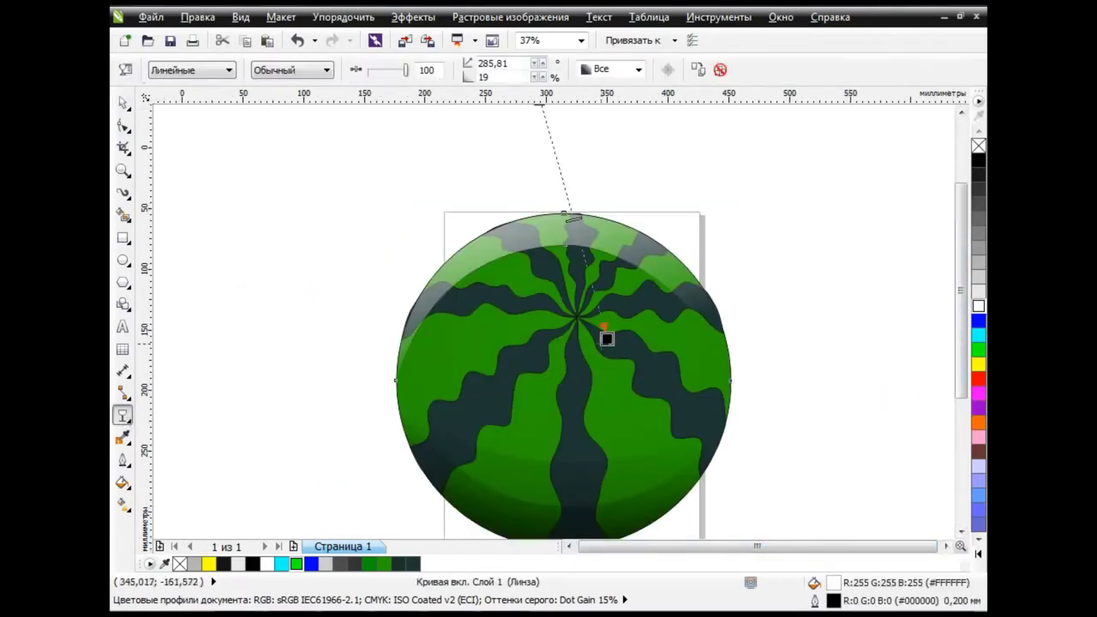
{"action": "left_click_drag", "start_coordinate": [409, 72], "coordinate": [397, 75]}
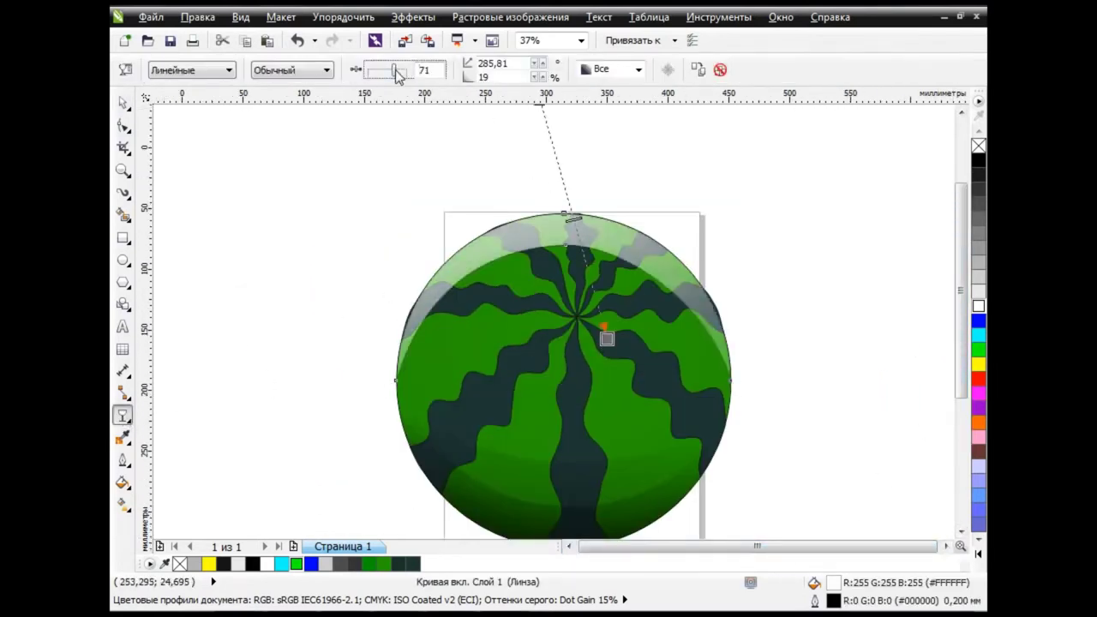
{"action": "left_click_drag", "start_coordinate": [606, 338], "coordinate": [576, 268]}
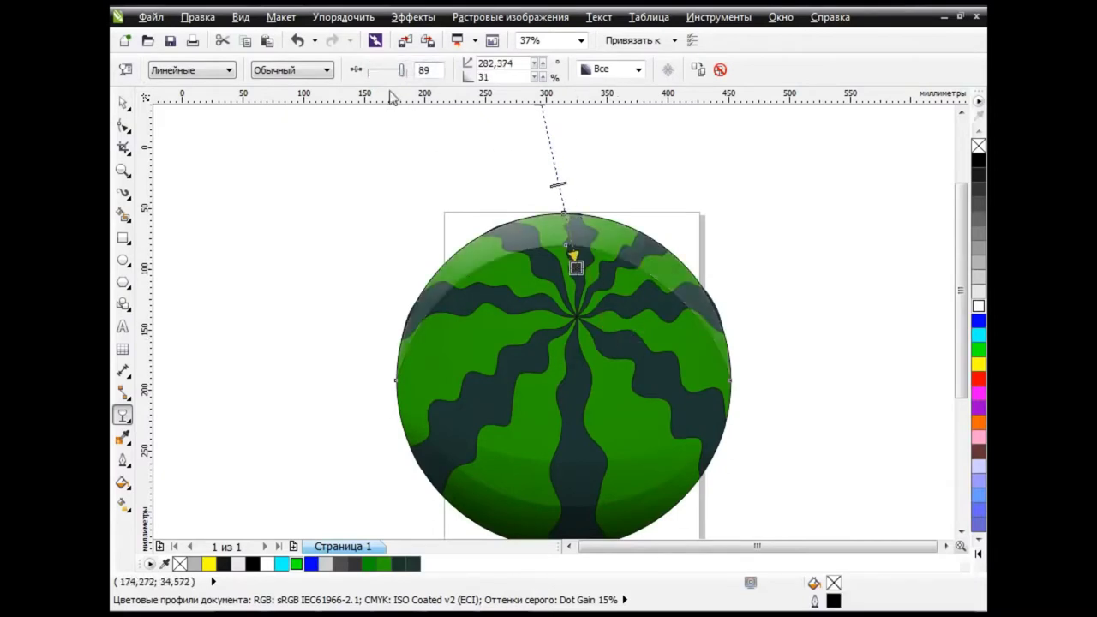
{"action": "left_click_drag", "start_coordinate": [403, 74], "coordinate": [403, 75]}
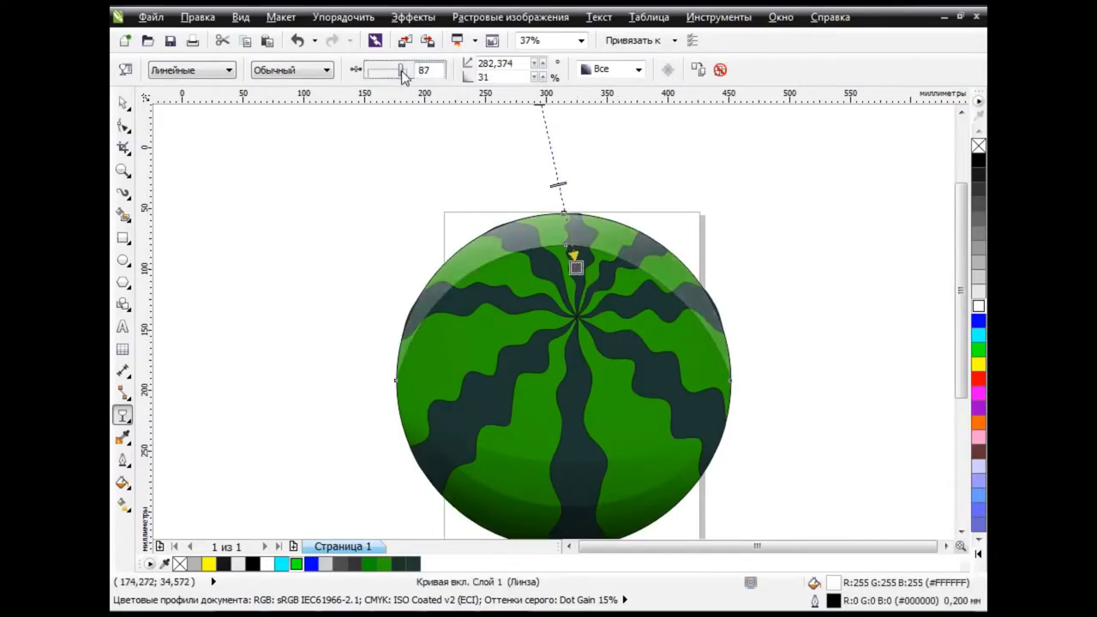
{"action": "left_click", "coordinate": [123, 103]}
{"action": "left_click", "coordinate": [318, 216]}
{"action": "scroll", "coordinate": [885, 370], "scroll_direction": "down", "scroll_amount": 1}
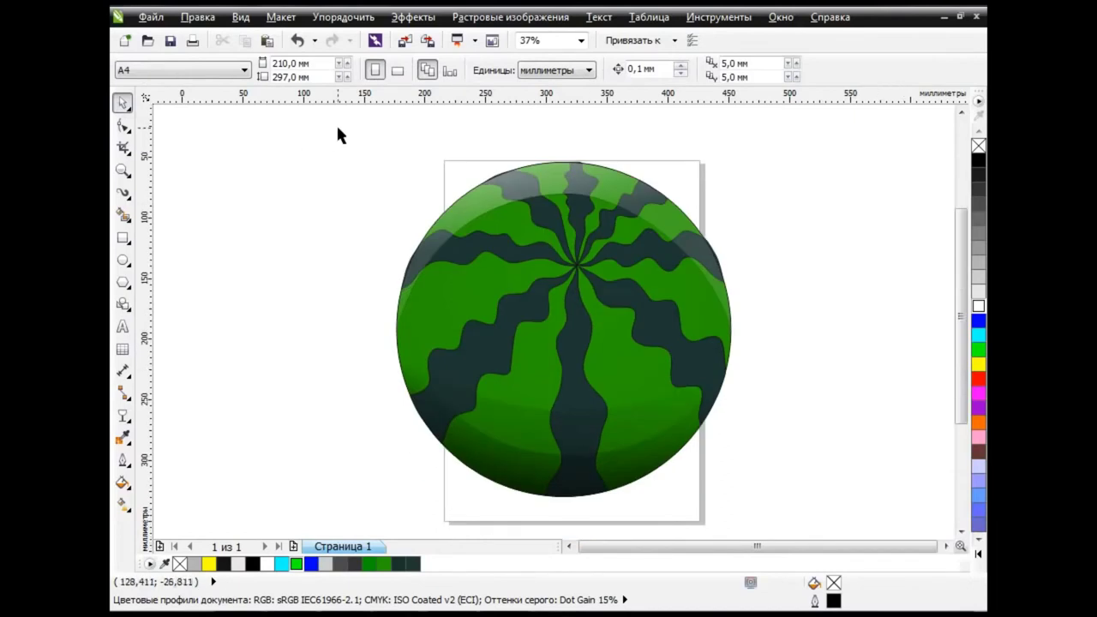
{"action": "left_click_drag", "start_coordinate": [341, 126], "coordinate": [842, 533]}
Set the watermelon aside and draw a large circle on the page
{"action": "key", "text": "ctrl+z"}
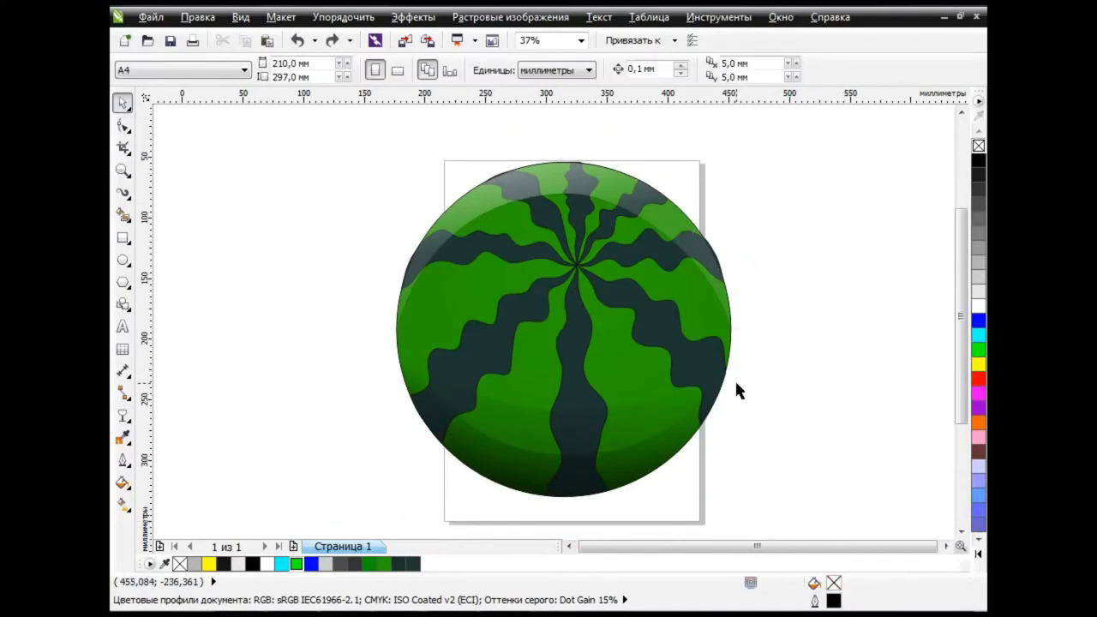
{"action": "key", "text": "ctrl+z"}
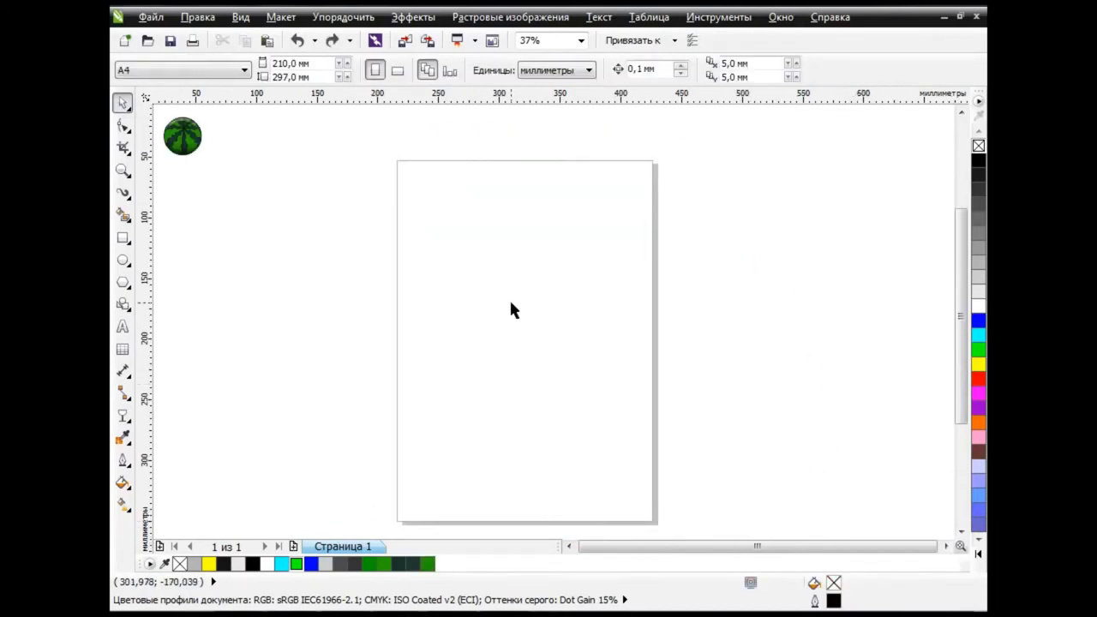
{"action": "left_click", "coordinate": [122, 260]}
{"action": "left_click_drag", "start_coordinate": [375, 194], "coordinate": [668, 415]}
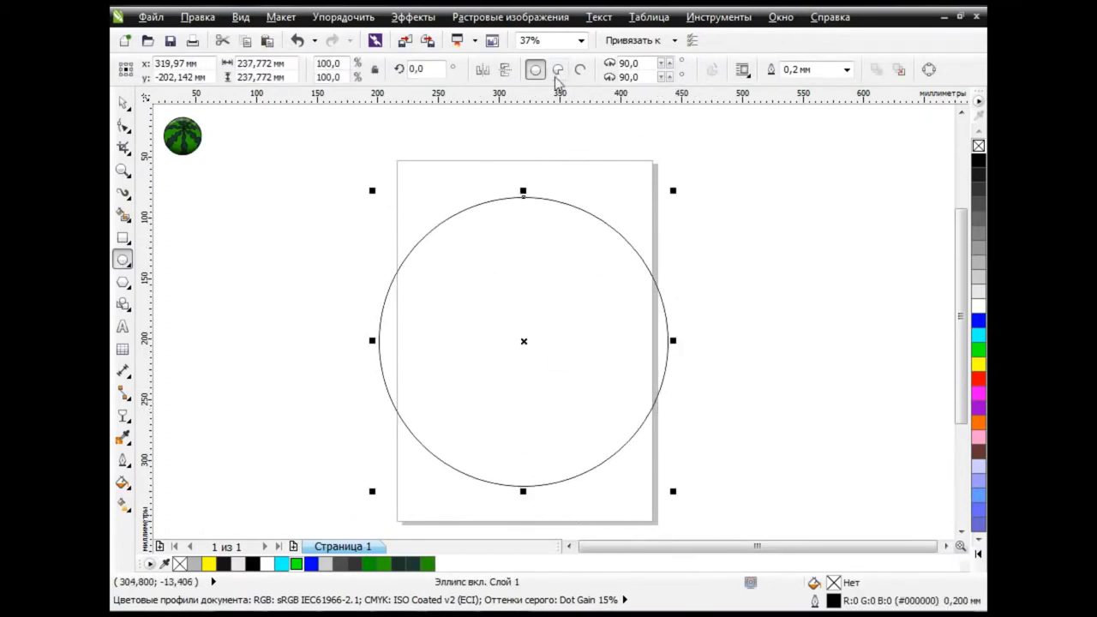
Turn the circle into a tilted half-circle sector, move it up and convert it to curves
{"action": "left_click", "coordinate": [563, 74]}
{"action": "left_click", "coordinate": [122, 125]}
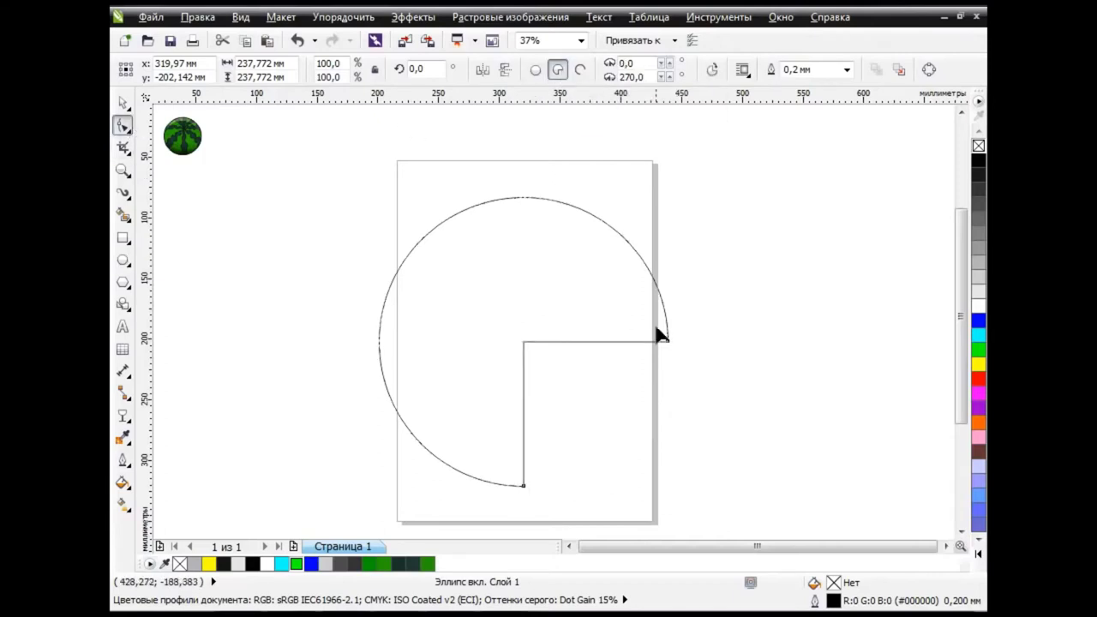
{"action": "left_click_drag", "start_coordinate": [659, 330], "coordinate": [379, 343]}
{"action": "left_click_drag", "start_coordinate": [520, 495], "coordinate": [714, 306]}
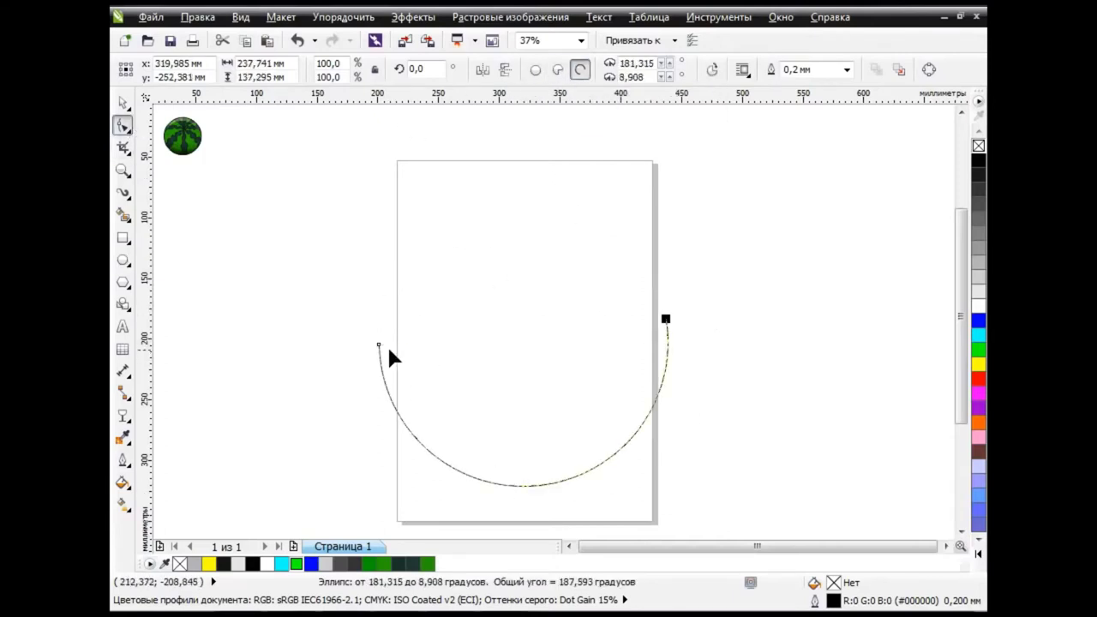
{"action": "left_click_drag", "start_coordinate": [381, 345], "coordinate": [380, 362]}
{"action": "left_click", "coordinate": [557, 70]}
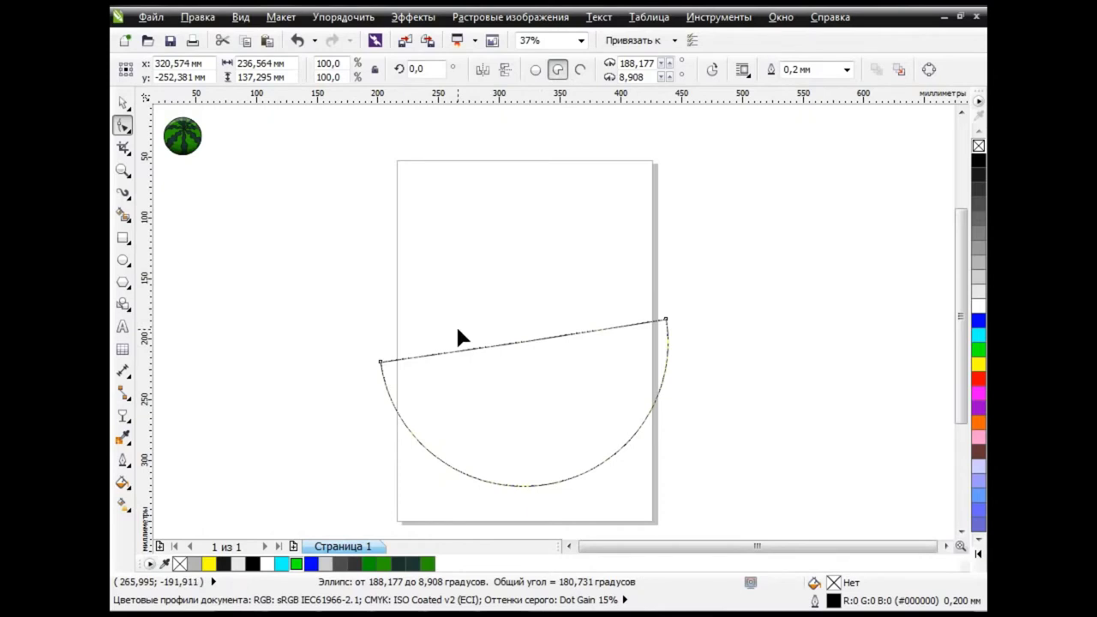
{"action": "left_click", "coordinate": [123, 103]}
{"action": "left_click_drag", "start_coordinate": [663, 373], "coordinate": [663, 302]}
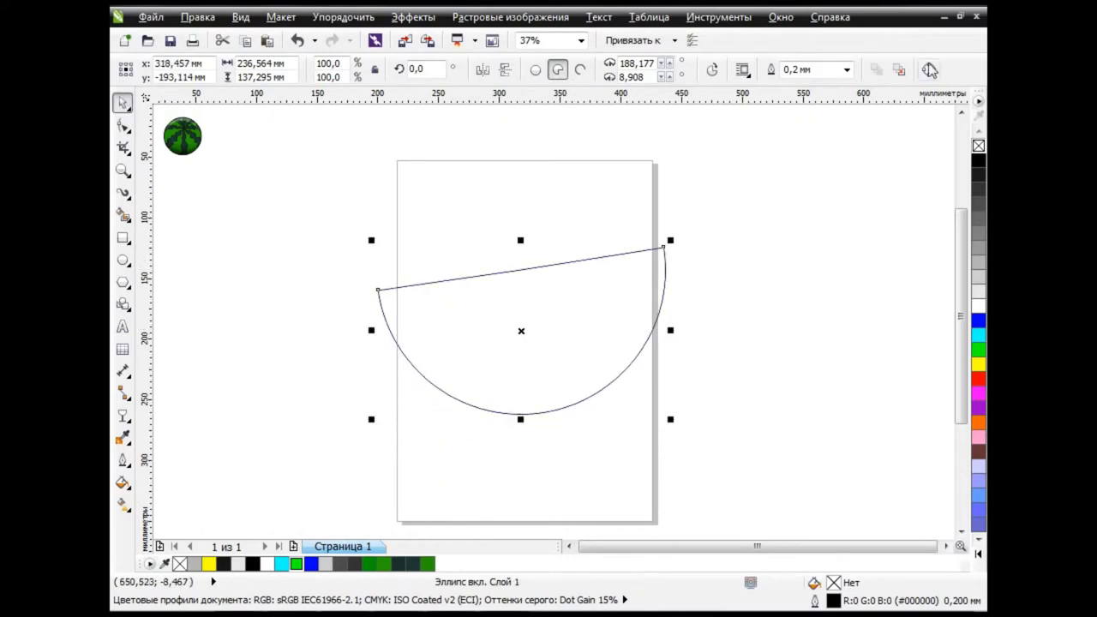
{"action": "left_click", "coordinate": [927, 69]}
Edit the half-disc curve's nodes, adjusting its right end point
{"action": "left_click", "coordinate": [122, 126]}
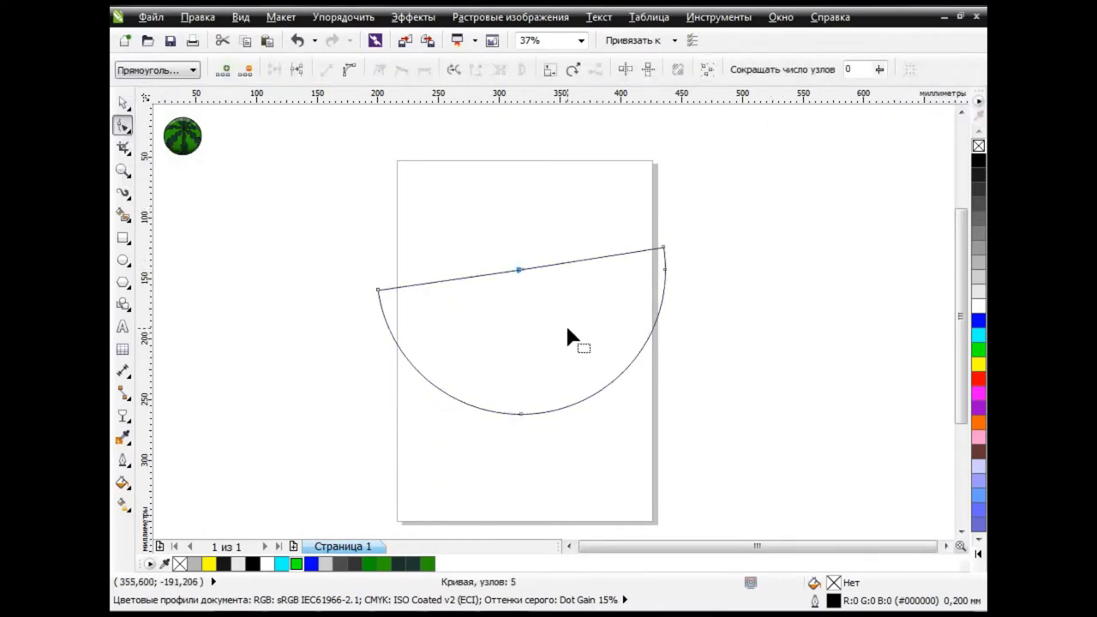
{"action": "key", "text": "space"}
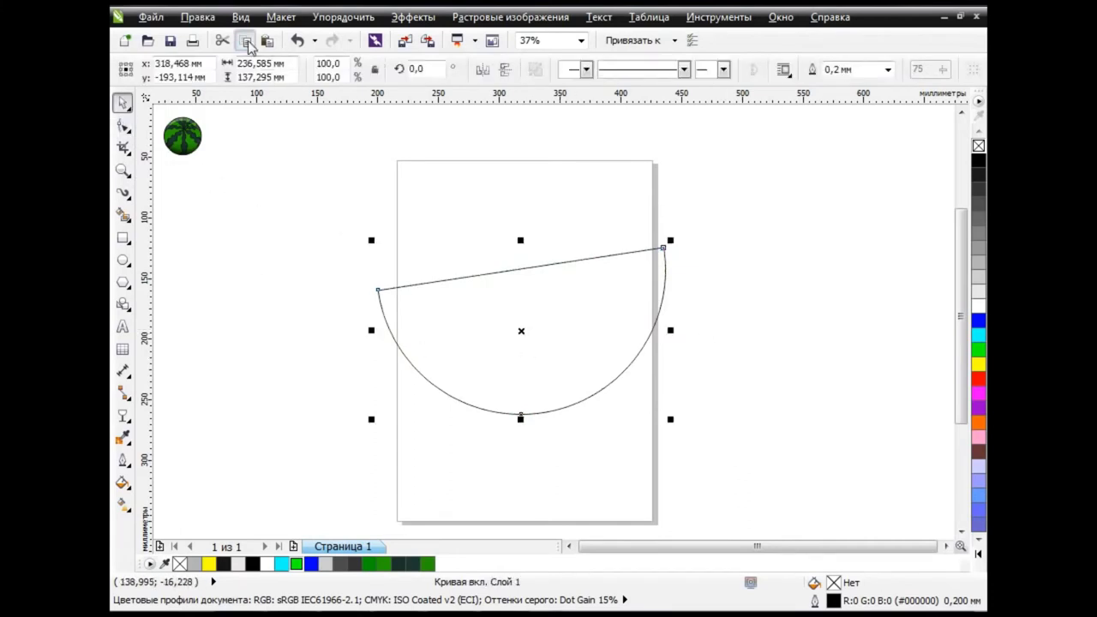
{"action": "key", "text": "space"}
{"action": "scroll", "coordinate": [669, 264], "scroll_direction": "up", "scroll_amount": 2}
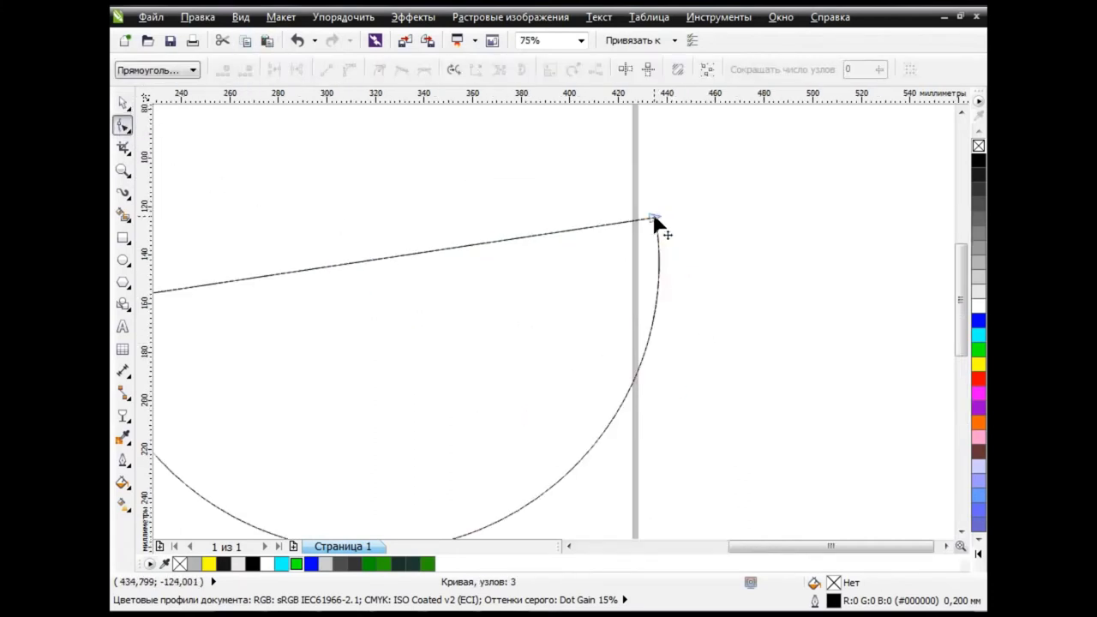
{"action": "left_click_drag", "start_coordinate": [654, 218], "coordinate": [660, 218]}
{"action": "scroll", "coordinate": [702, 317], "scroll_direction": "down", "scroll_amount": 2}
{"action": "left_click_drag", "start_coordinate": [367, 467], "coordinate": [375, 477]}
{"action": "left_click_drag", "start_coordinate": [751, 547], "coordinate": [664, 546]}
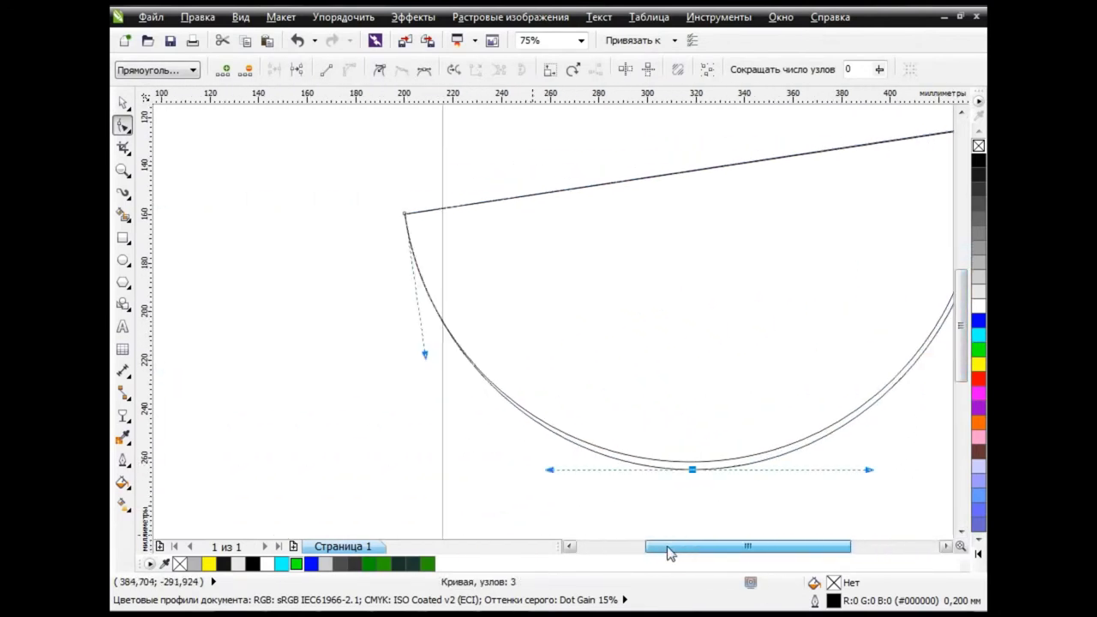
Bend the left side outward and tune the bottom node into a rounder lower-left bowl
{"action": "mouse_move", "coordinate": [407, 218]}
{"action": "left_mouse_down"}
{"action": "mouse_move", "coordinate": [359, 225]}
{"action": "mouse_move", "coordinate": [407, 213]}
{"action": "left_mouse_up"}
{"action": "left_click_drag", "start_coordinate": [428, 360], "coordinate": [301, 430]}
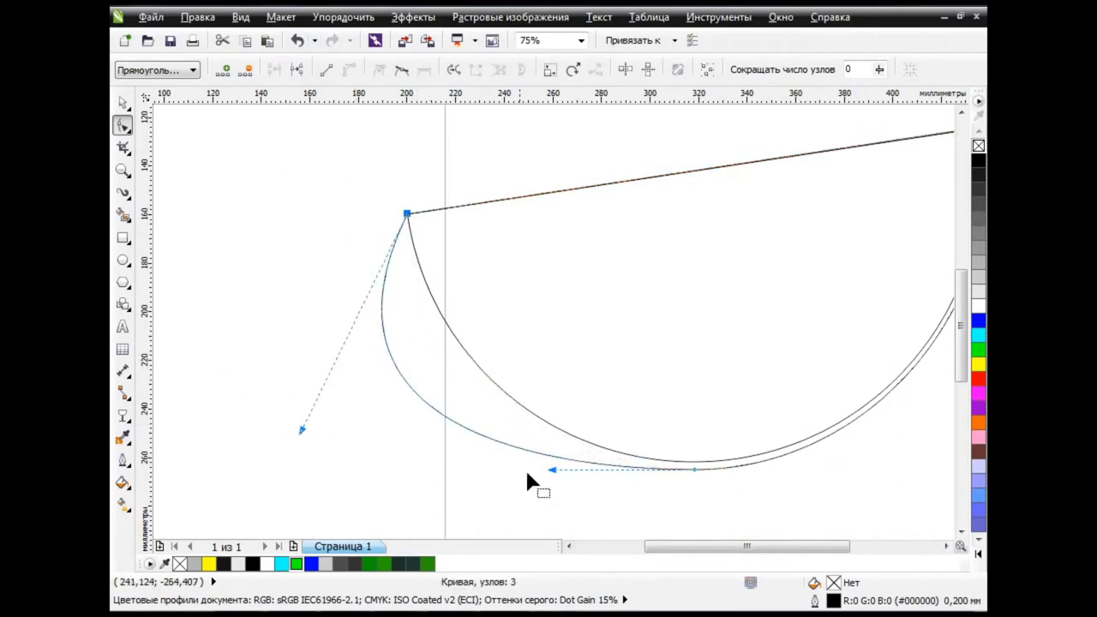
{"action": "left_click", "coordinate": [694, 469]}
{"action": "left_click_drag", "start_coordinate": [558, 476], "coordinate": [600, 477]}
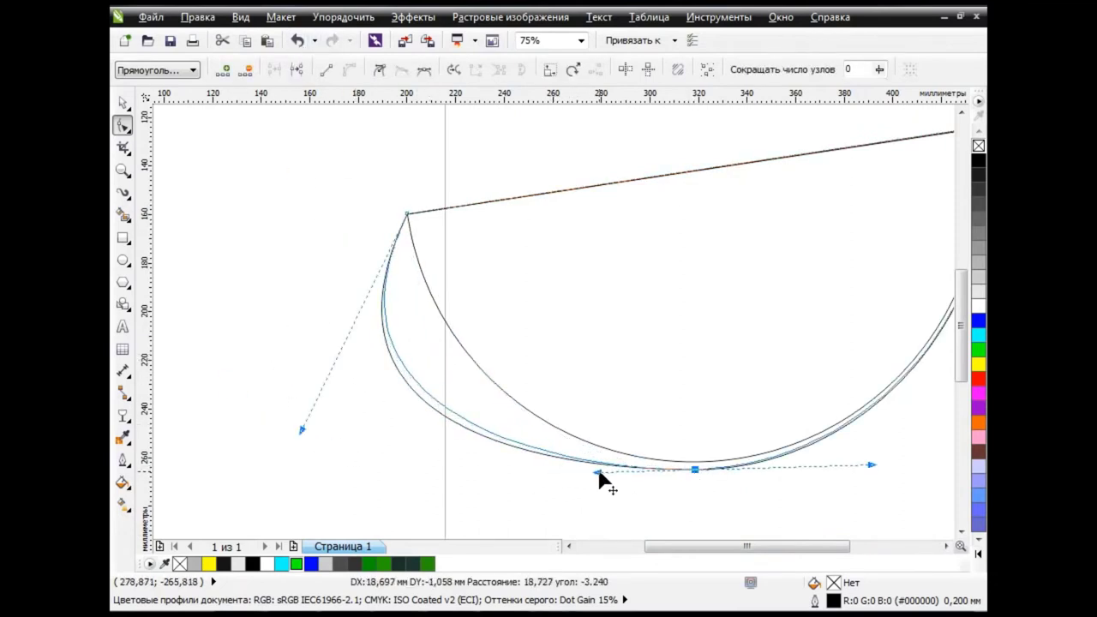
{"action": "left_click_drag", "start_coordinate": [871, 463], "coordinate": [875, 468]}
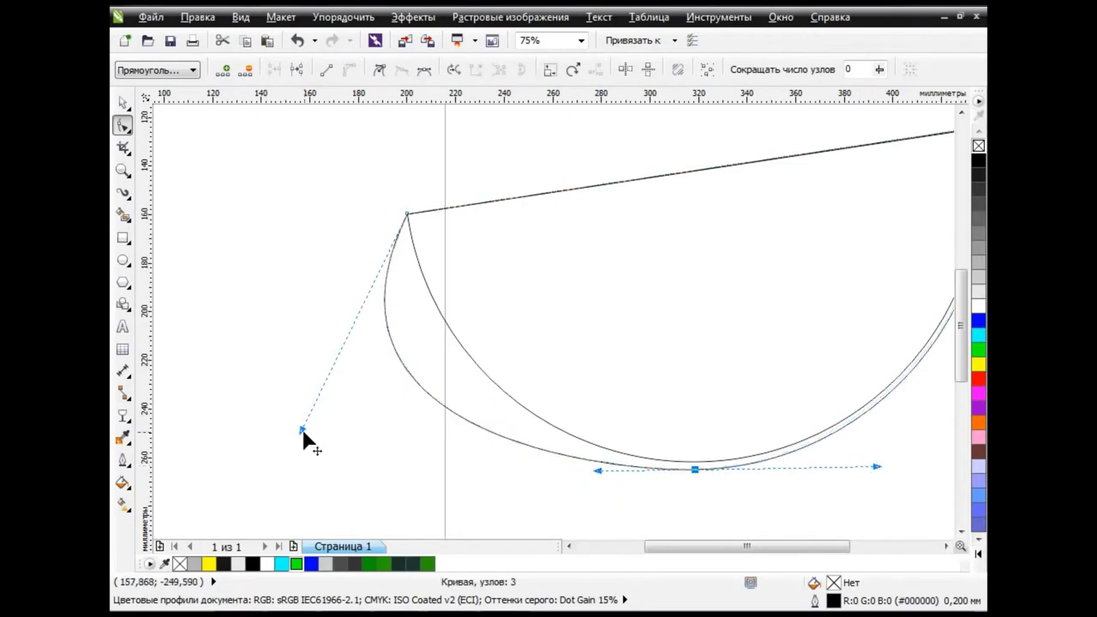
{"action": "left_click_drag", "start_coordinate": [302, 431], "coordinate": [340, 473]}
{"action": "scroll", "coordinate": [562, 315], "scroll_direction": "down", "scroll_amount": 1}
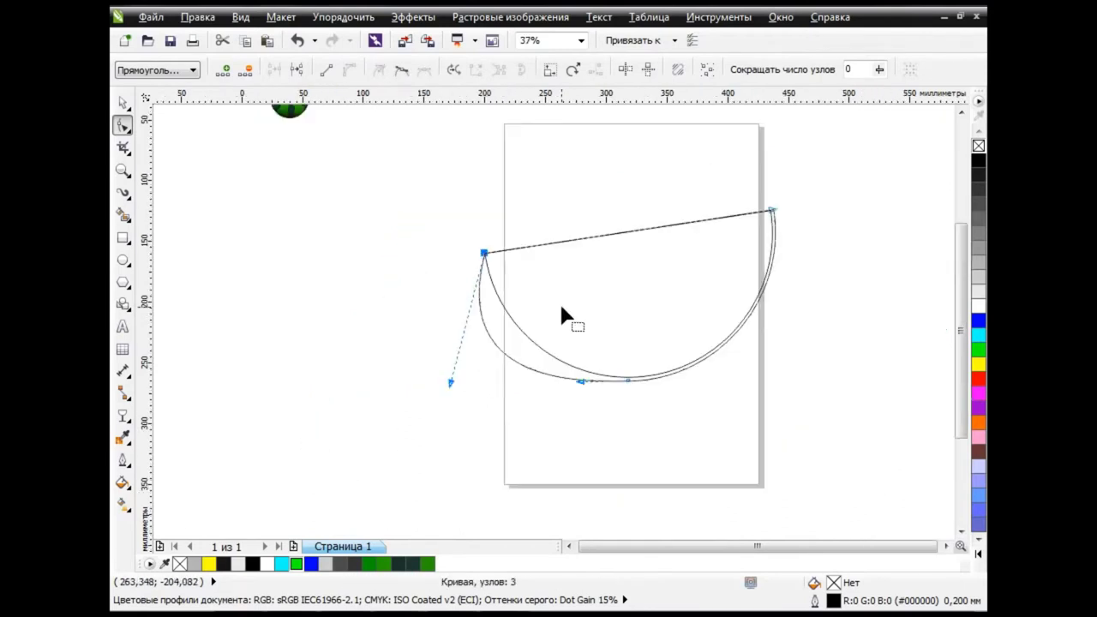
Fill the front slice red and the rind shape behind it green
{"action": "key", "text": "space"}
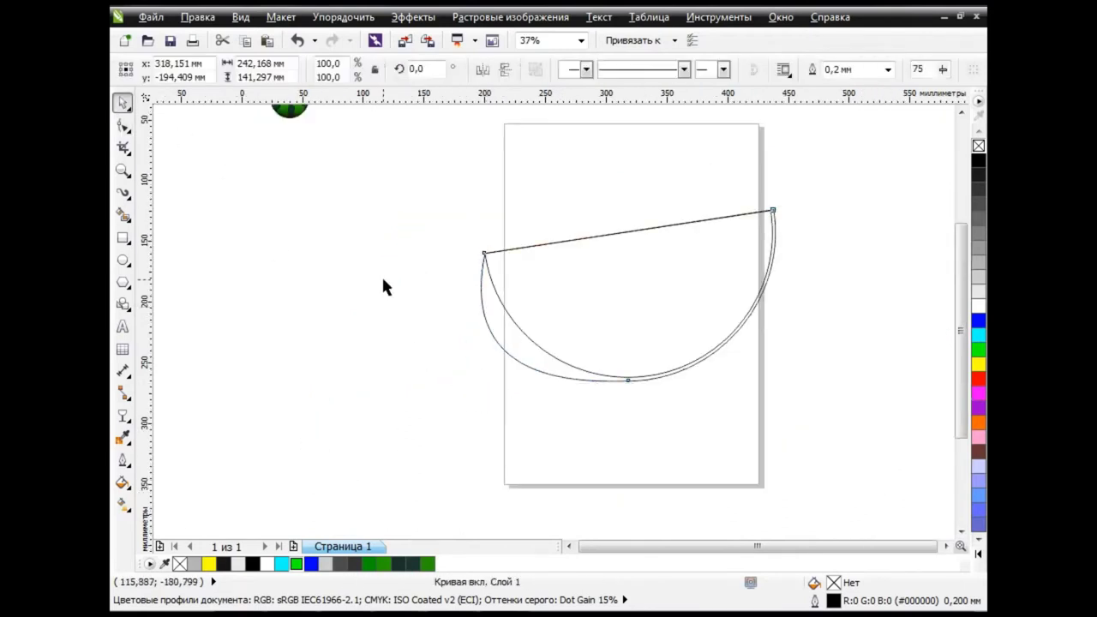
{"action": "key", "text": "Escape"}
{"action": "left_click", "coordinate": [488, 331]}
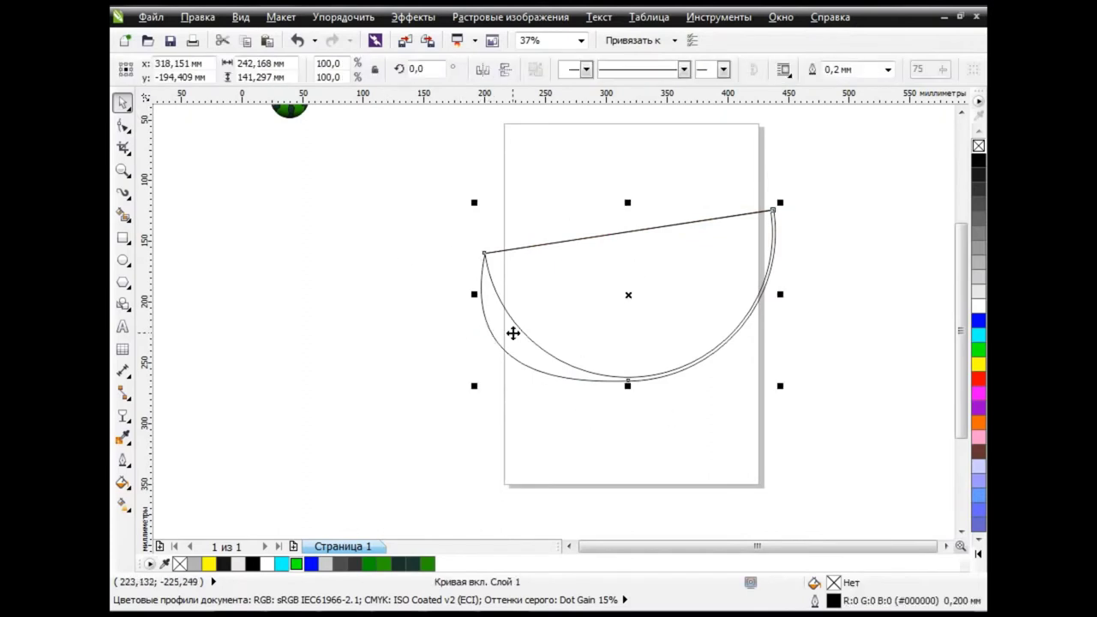
{"action": "left_click_drag", "start_coordinate": [512, 333], "coordinate": [442, 259]}
{"action": "key", "text": "ctrl+z"}
{"action": "left_click", "coordinate": [978, 363]}
{"action": "left_click_drag", "start_coordinate": [978, 349], "coordinate": [514, 359]}
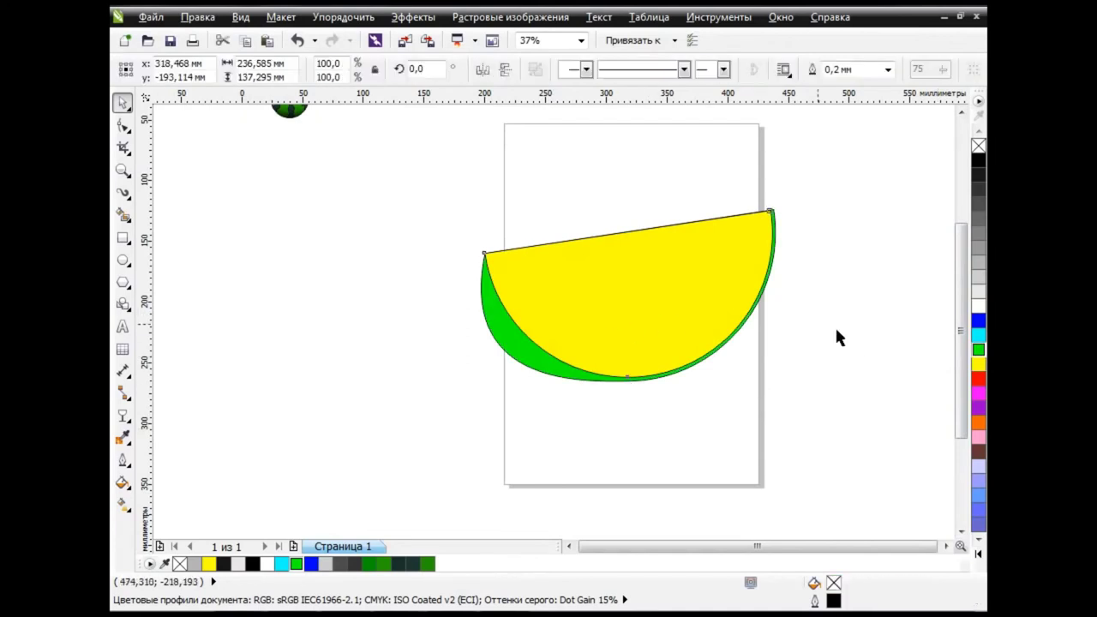
{"action": "left_click", "coordinate": [978, 378]}
{"action": "left_click", "coordinate": [946, 546]}
{"action": "left_click", "coordinate": [584, 400]}
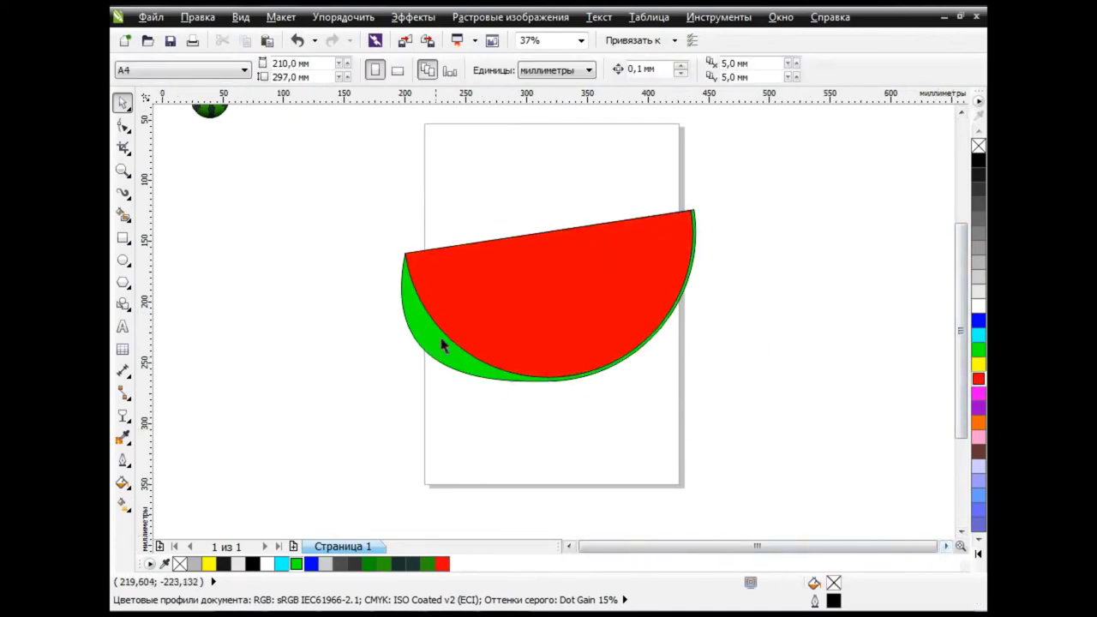
Darken the rind shape to dark green
{"action": "left_click", "coordinate": [445, 361]}
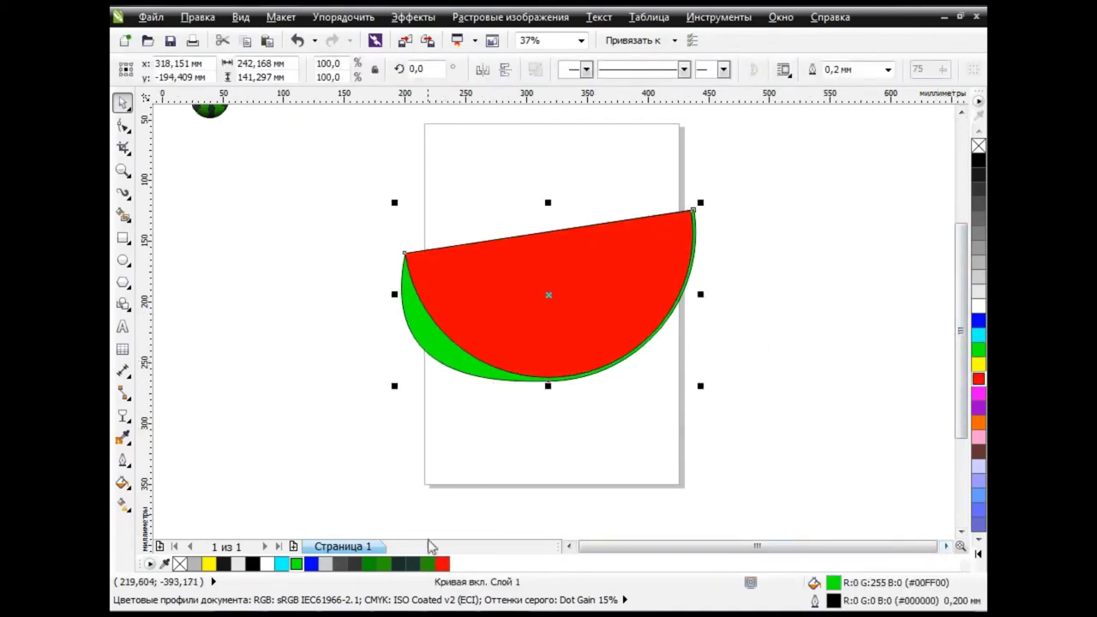
{"action": "left_click", "coordinate": [426, 563]}
{"action": "scroll", "coordinate": [828, 379], "scroll_direction": "up", "scroll_amount": 3}
{"action": "left_click", "coordinate": [827, 379]}
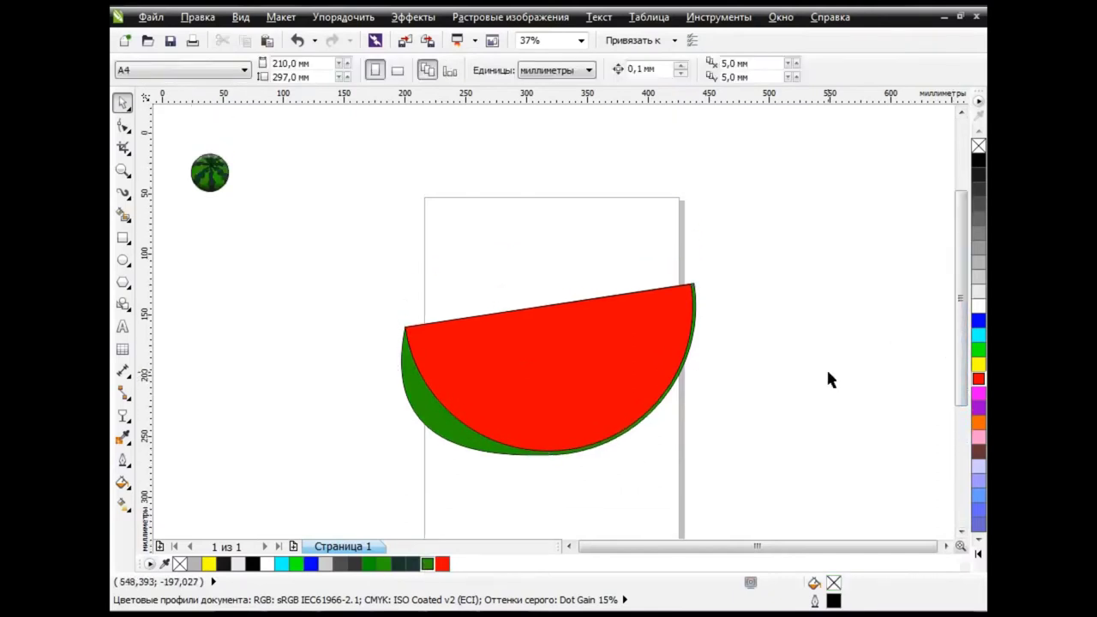
{"action": "scroll", "coordinate": [436, 416], "scroll_direction": "up", "scroll_amount": 2}
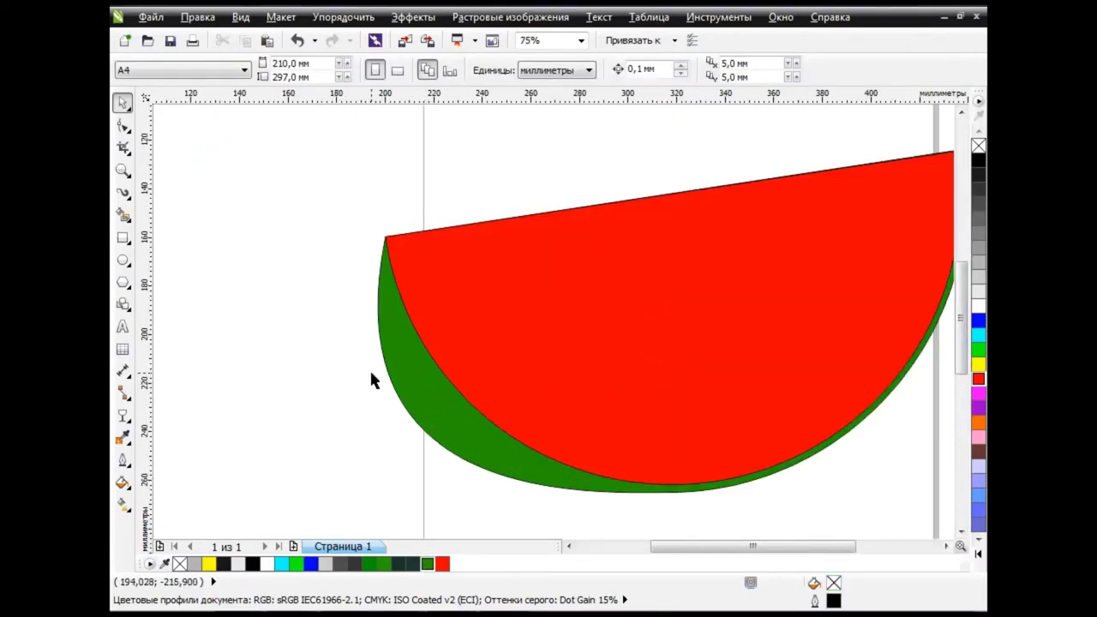
Draw a tall narrow triangle and tilt it onto the rind at the slice's left tip
{"action": "left_click", "coordinate": [122, 281]}
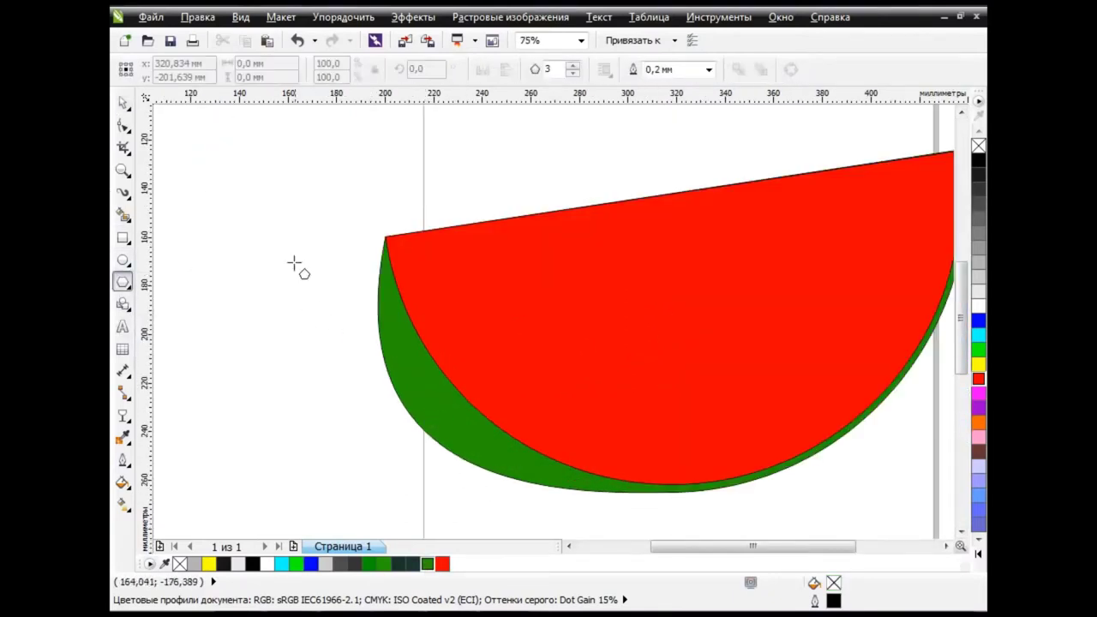
{"action": "left_click_drag", "start_coordinate": [305, 231], "coordinate": [343, 502]}
{"action": "left_click_drag", "start_coordinate": [324, 343], "coordinate": [388, 347]}
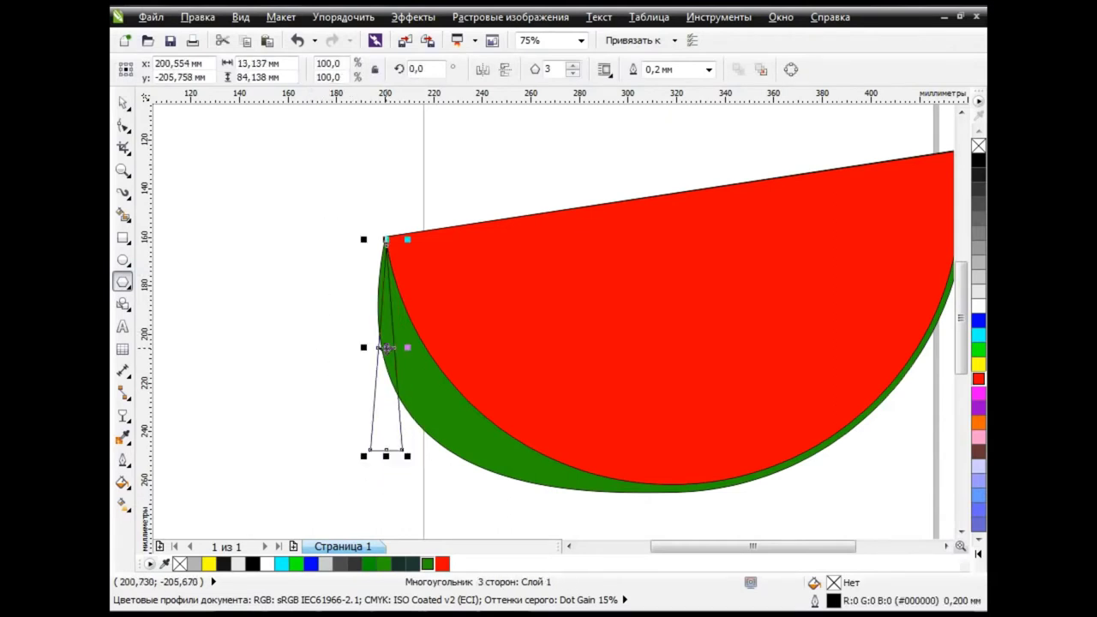
{"action": "left_click_drag", "start_coordinate": [411, 459], "coordinate": [365, 351]}
{"action": "left_click", "coordinate": [113, 107]}
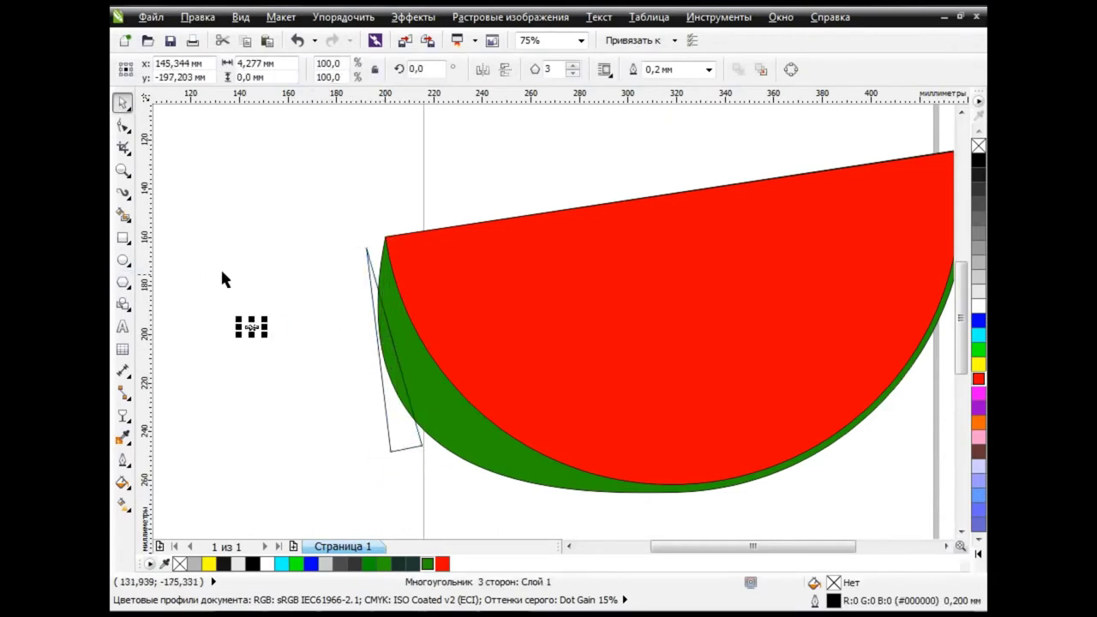
{"action": "left_click_drag", "start_coordinate": [380, 396], "coordinate": [412, 409]}
{"action": "left_click", "coordinate": [297, 40]}
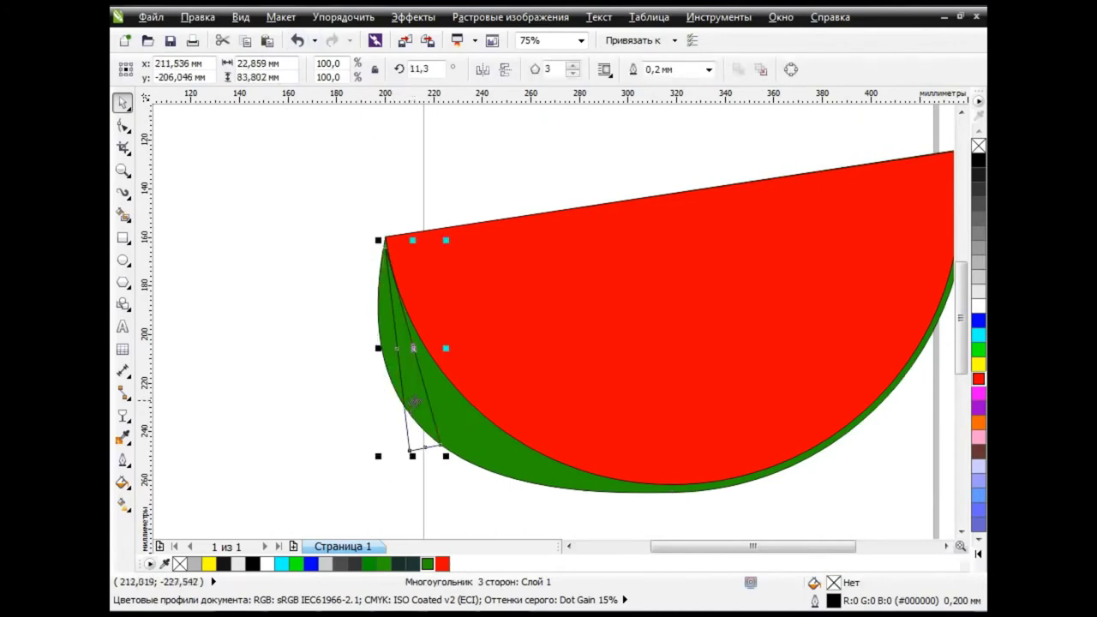
Fill the triangle yellow using Smart Fill
{"action": "left_click", "coordinate": [122, 215]}
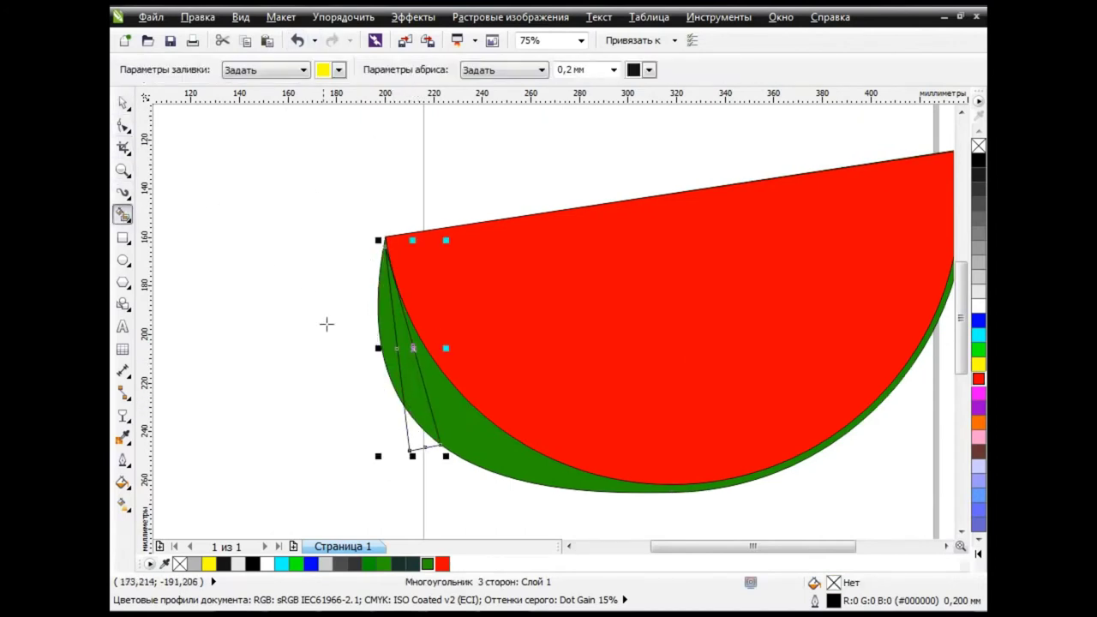
{"action": "left_click", "coordinate": [398, 372]}
{"action": "key", "text": "space"}
{"action": "left_click", "coordinate": [426, 483]}
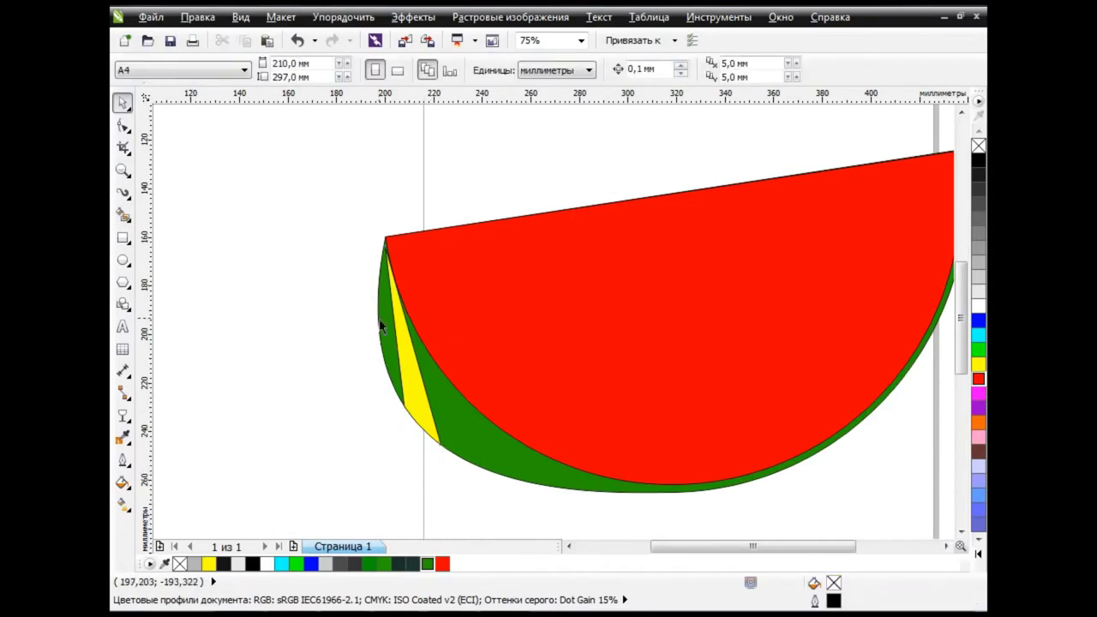
{"action": "key", "text": "F10"}
Delete two nodes from the yellow triangle so it becomes a thin strip with a curved edge
{"action": "left_click", "coordinate": [410, 396]}
{"action": "left_click_drag", "start_coordinate": [334, 203], "coordinate": [512, 499]}
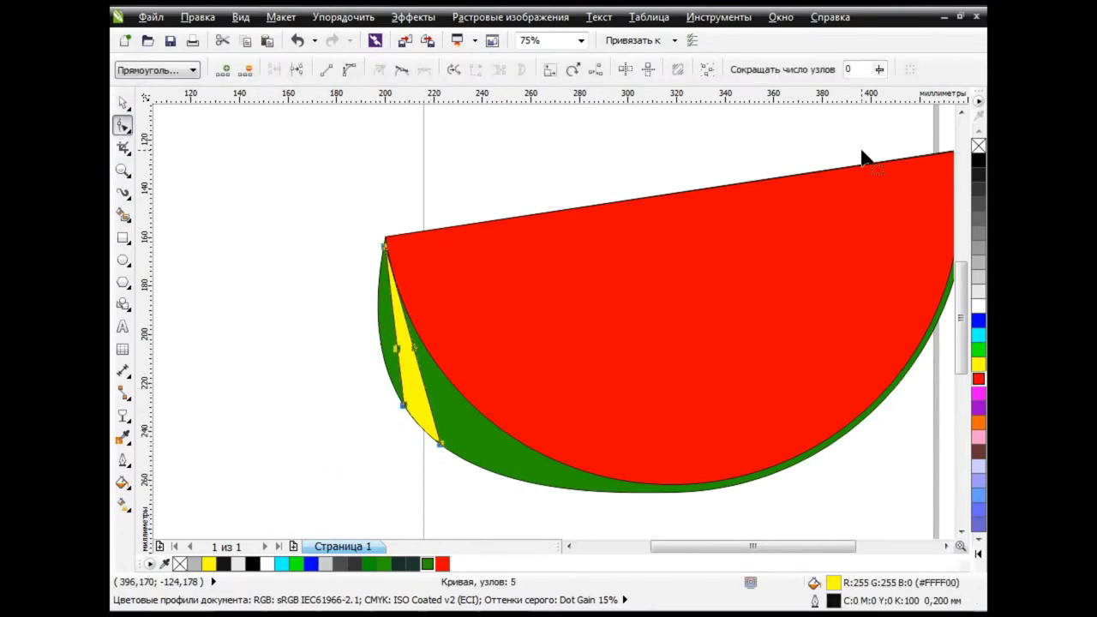
{"action": "left_click", "coordinate": [326, 334]}
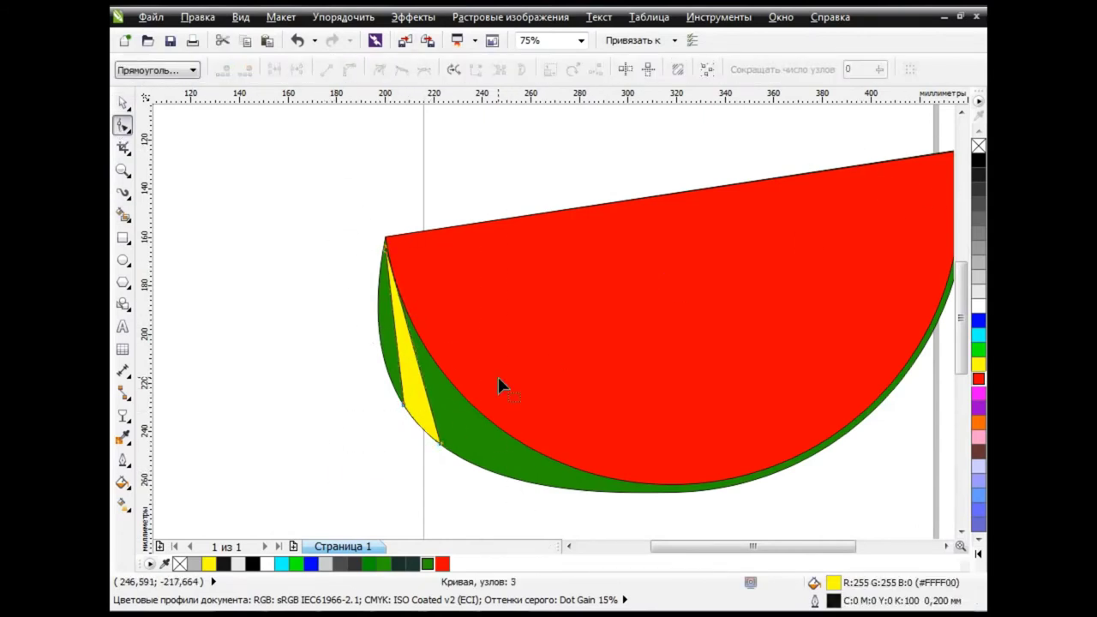
{"action": "double_click", "coordinate": [399, 351]}
{"action": "double_click", "coordinate": [412, 351]}
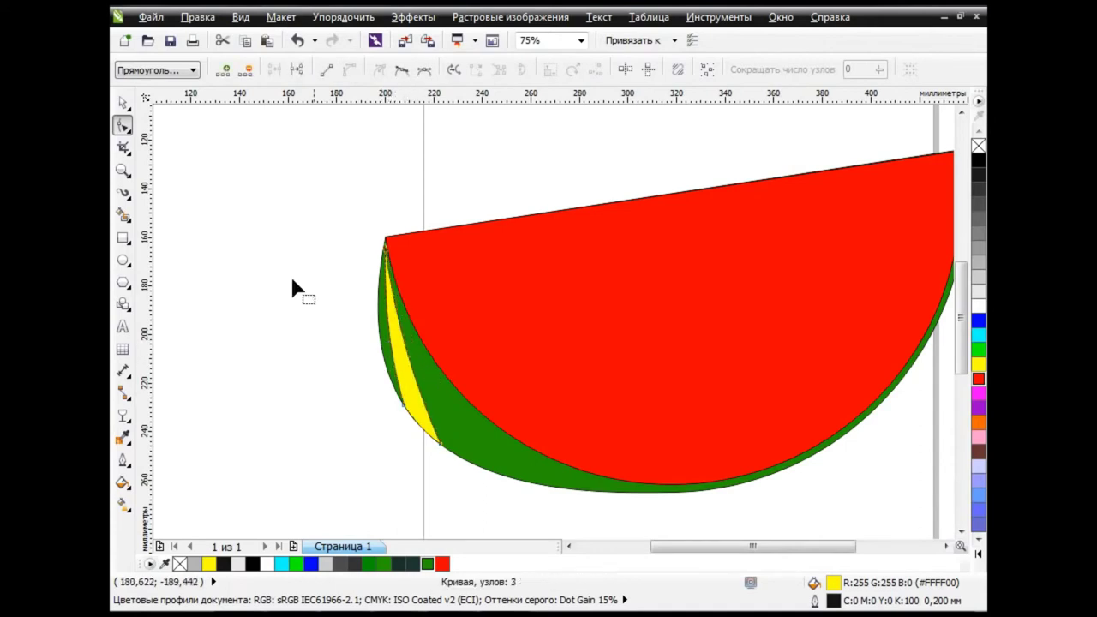
Twirl wavy bumps into the strip's right edge using a 10 mm Twirl brush
{"action": "left_click", "coordinate": [127, 130]}
{"action": "left_click", "coordinate": [205, 218]}
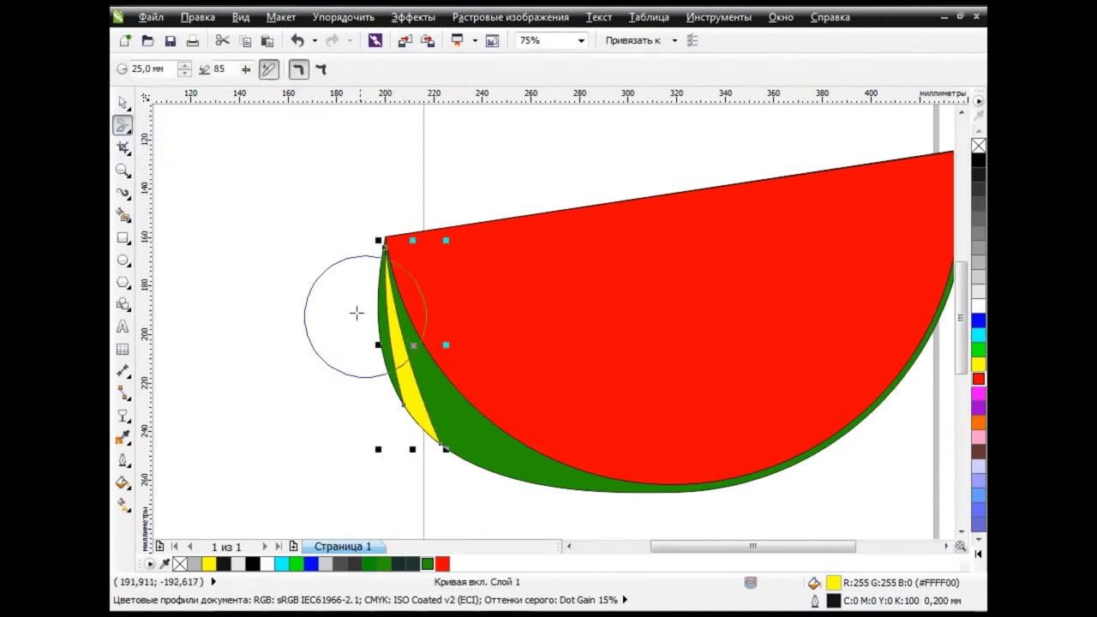
{"action": "double_click", "coordinate": [174, 71]}
{"action": "type", "text": "5"}
{"action": "key", "text": "Return"}
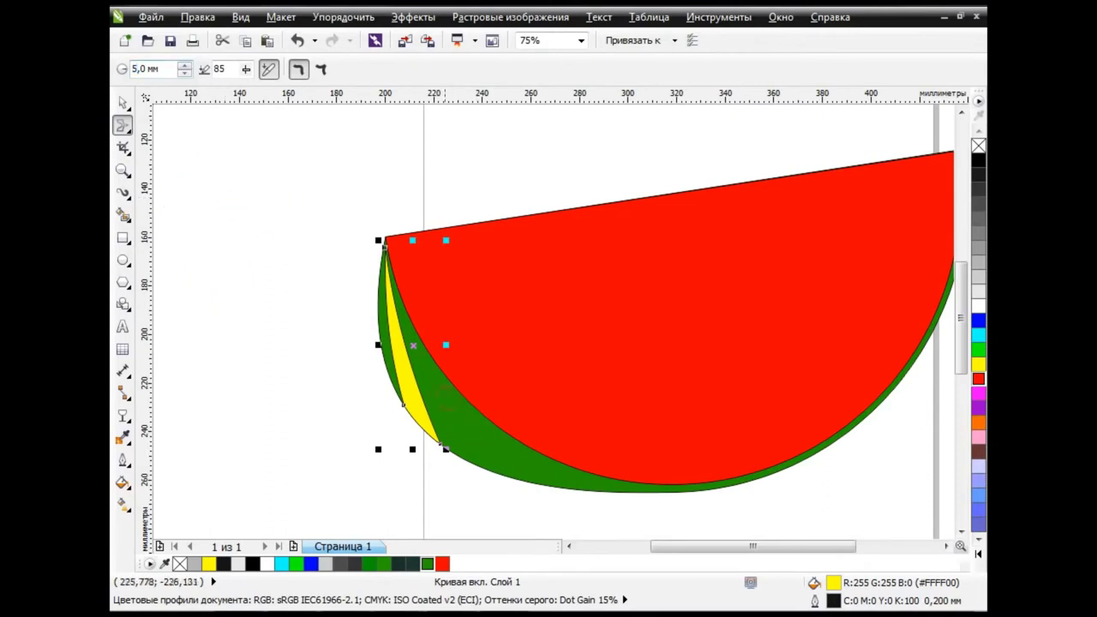
{"action": "scroll", "coordinate": [421, 382], "scroll_direction": "up", "scroll_amount": 2}
{"action": "mouse_move", "coordinate": [448, 436]}
{"action": "left_mouse_down"}
{"action": "mouse_move", "coordinate": [404, 384]}
{"action": "mouse_move", "coordinate": [423, 369]}
{"action": "left_mouse_up"}
{"action": "left_click", "coordinate": [297, 41]}
{"action": "left_click", "coordinate": [297, 41]}
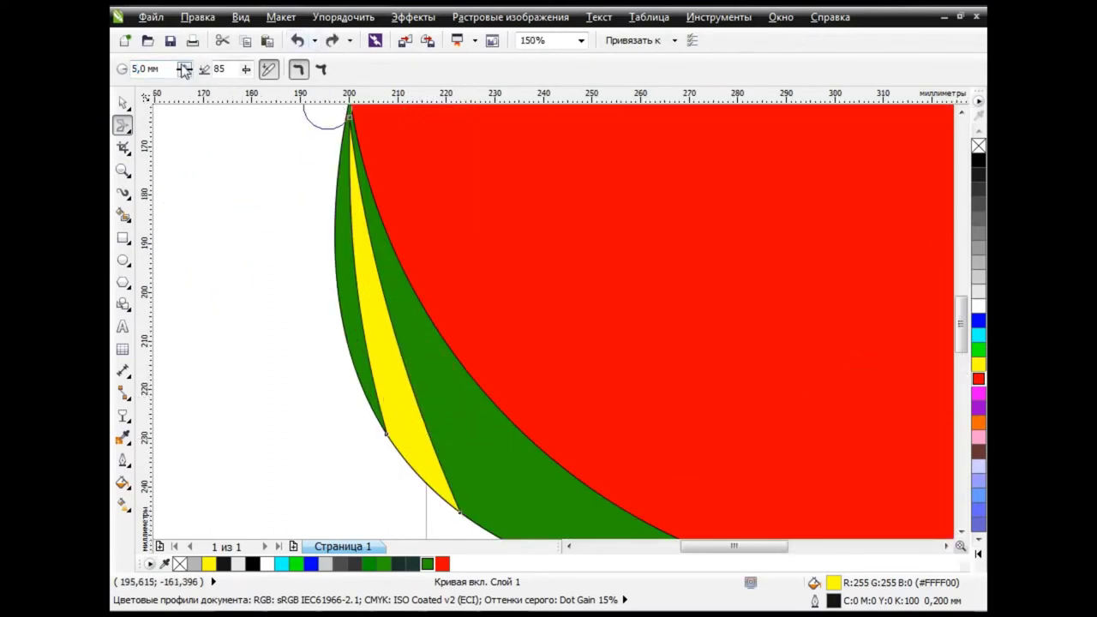
{"action": "type", "text": "10"}
{"action": "key", "text": "Return"}
{"action": "mouse_move", "coordinate": [440, 460]}
{"action": "left_mouse_down"}
{"action": "mouse_move", "coordinate": [421, 458]}
{"action": "mouse_move", "coordinate": [400, 257]}
{"action": "mouse_move", "coordinate": [348, 259]}
{"action": "mouse_move", "coordinate": [350, 195]}
{"action": "mouse_move", "coordinate": [338, 196]}
{"action": "mouse_move", "coordinate": [366, 297]}
{"action": "mouse_move", "coordinate": [347, 355]}
{"action": "mouse_move", "coordinate": [375, 397]}
{"action": "mouse_move", "coordinate": [391, 393]}
{"action": "left_mouse_up"}
{"action": "key", "text": "space"}
Recolour the wavy strip dark slate
{"action": "scroll", "coordinate": [279, 313], "scroll_direction": "down", "scroll_amount": 2}
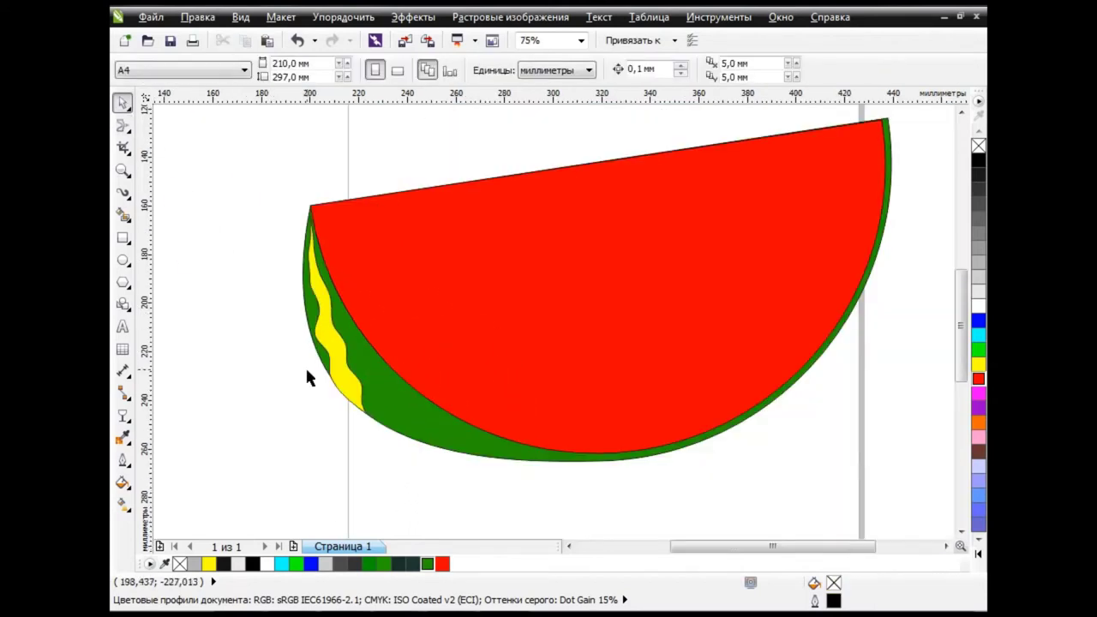
{"action": "left_click", "coordinate": [413, 563]}
{"action": "left_click", "coordinate": [419, 519]}
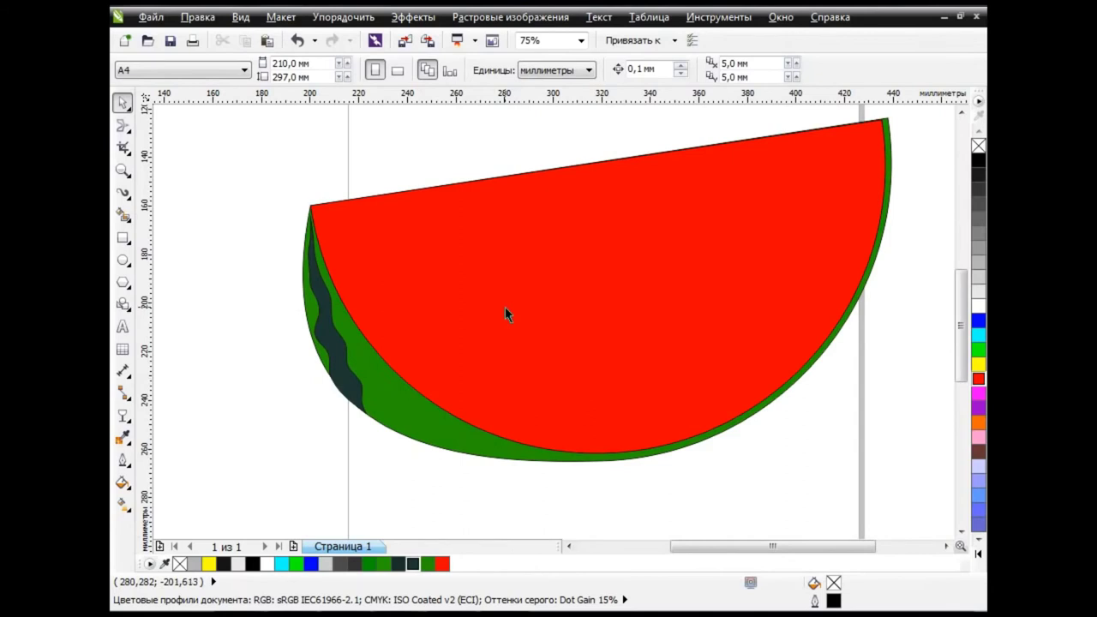
Give the red slice a red-to-black fountain gradient fill
{"action": "left_click", "coordinate": [505, 314]}
{"action": "left_click", "coordinate": [122, 483]}
{"action": "left_click", "coordinate": [225, 377]}
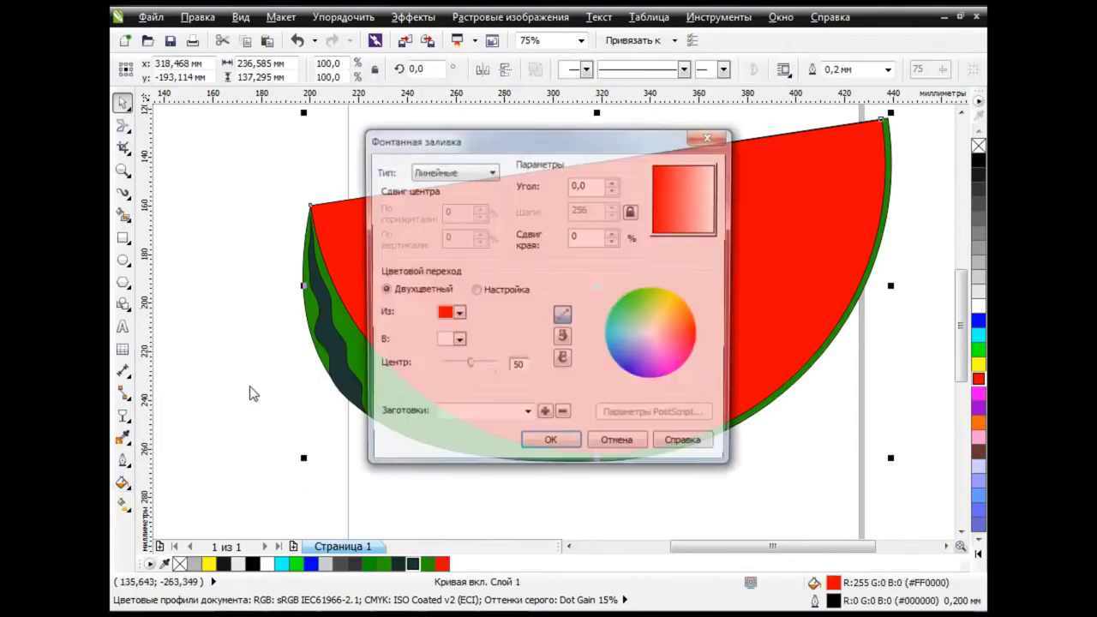
{"action": "left_click", "coordinate": [457, 341]}
{"action": "left_click", "coordinate": [440, 353]}
{"action": "left_click", "coordinate": [550, 445]}
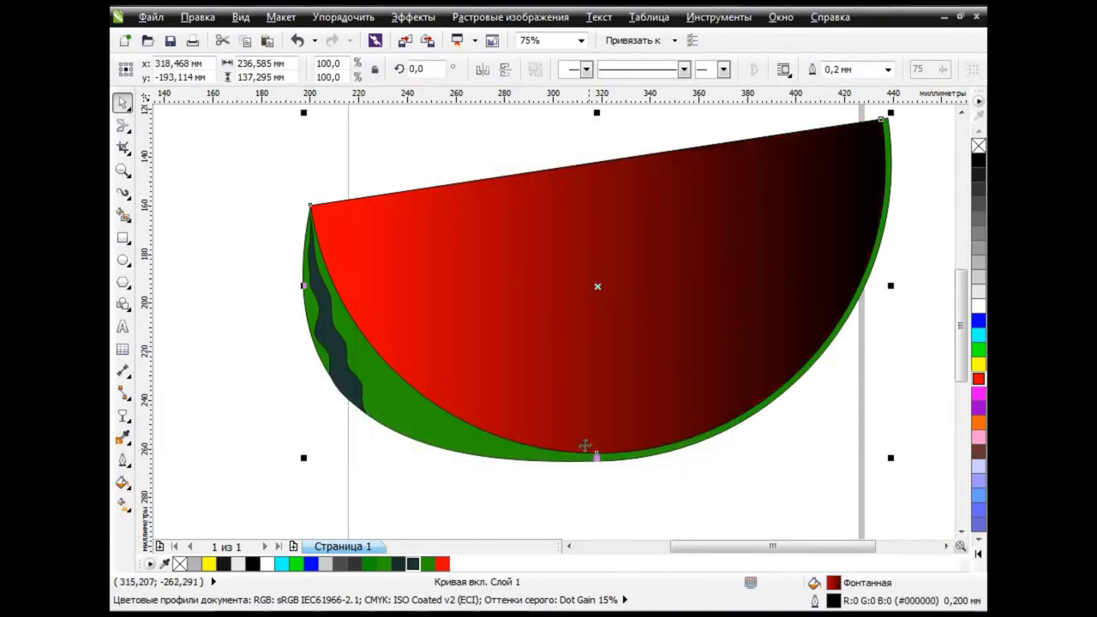
Position the gradient handles so the flesh darkens from top to the bottom rind
{"action": "left_click", "coordinate": [122, 504]}
{"action": "left_click_drag", "start_coordinate": [309, 285], "coordinate": [521, 122]}
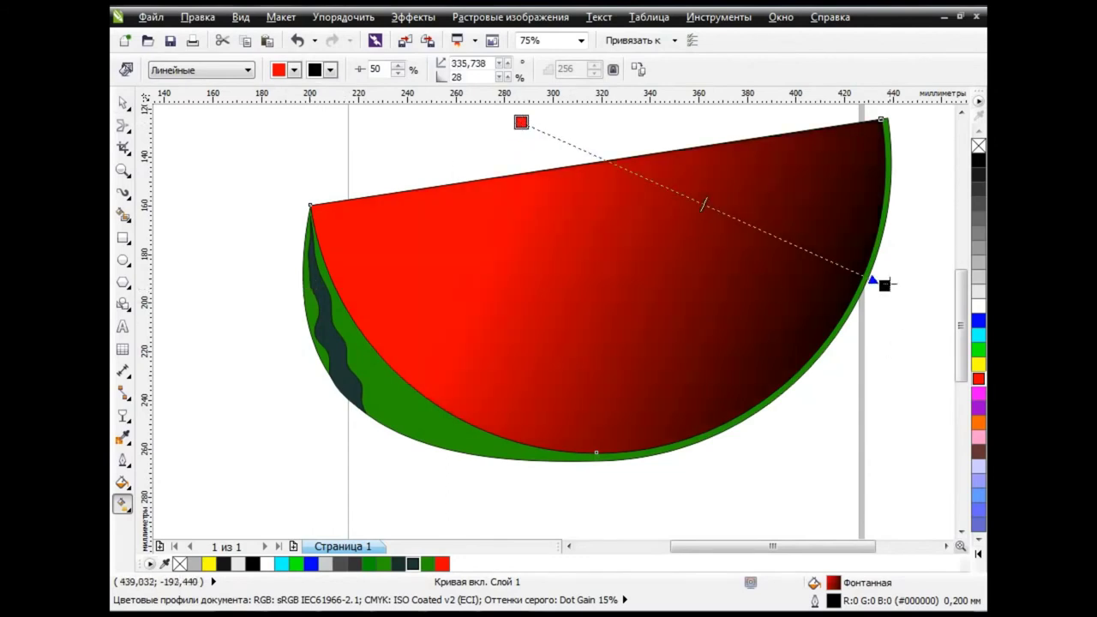
{"action": "left_click_drag", "start_coordinate": [884, 285], "coordinate": [629, 528]}
{"action": "mouse_move", "coordinate": [576, 325]}
{"action": "left_mouse_down"}
{"action": "mouse_move", "coordinate": [608, 399]}
{"action": "mouse_move", "coordinate": [600, 422]}
{"action": "left_mouse_up"}
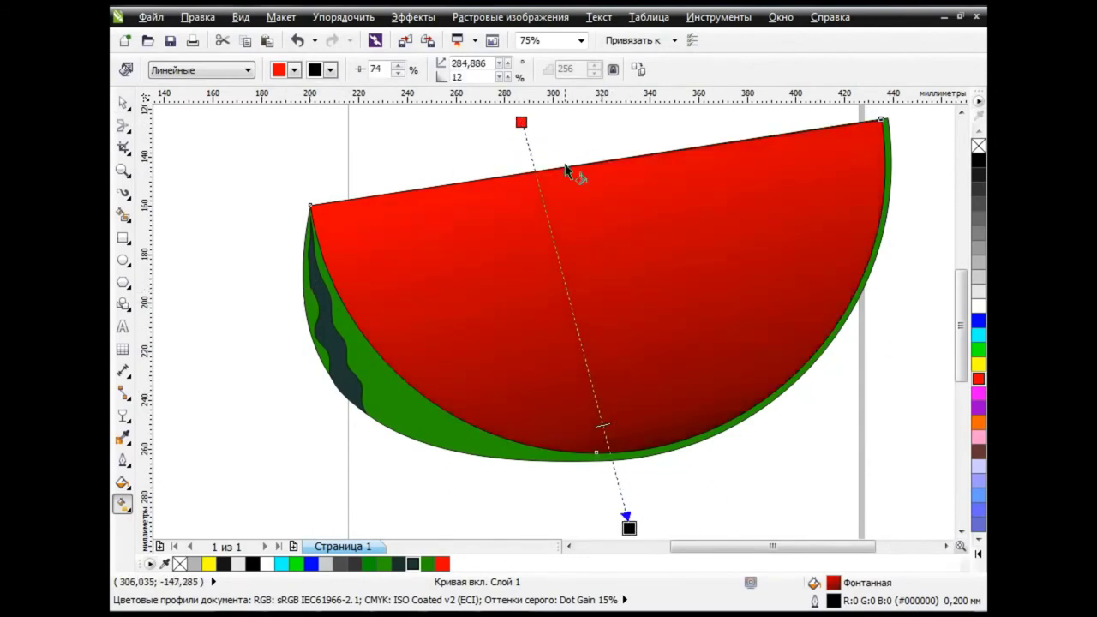
{"action": "mouse_move", "coordinate": [521, 122]}
{"action": "left_mouse_down"}
{"action": "mouse_move", "coordinate": [533, 112]}
{"action": "mouse_move", "coordinate": [563, 170]}
{"action": "left_mouse_up"}
{"action": "left_click_drag", "start_coordinate": [629, 528], "coordinate": [623, 459]}
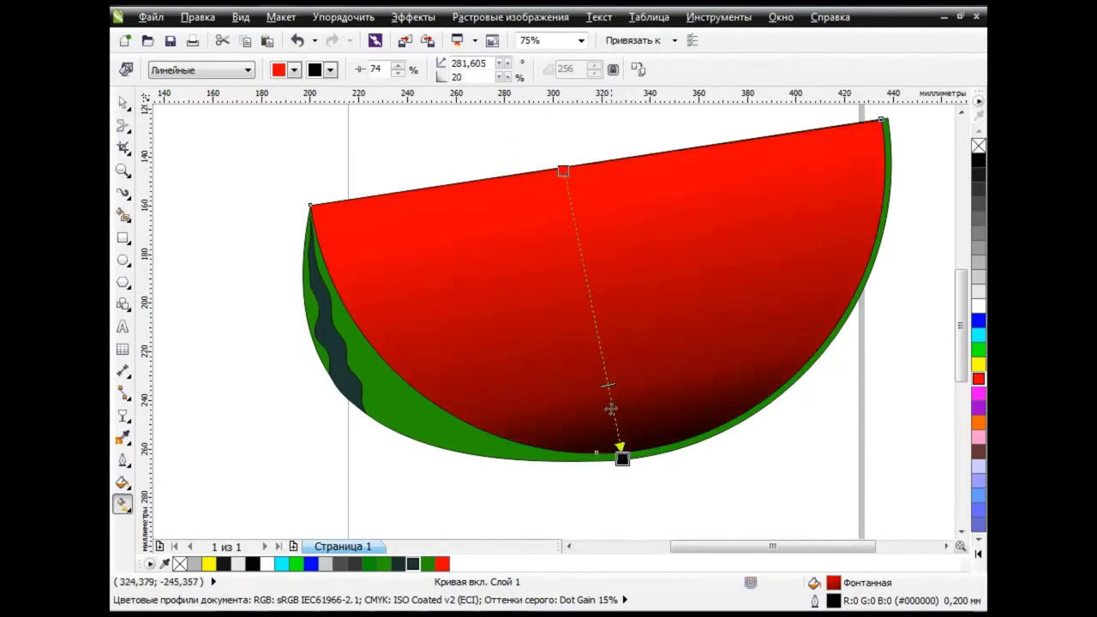
{"action": "left_click_drag", "start_coordinate": [610, 383], "coordinate": [614, 418]}
{"action": "left_click_drag", "start_coordinate": [646, 558], "coordinate": [622, 461]}
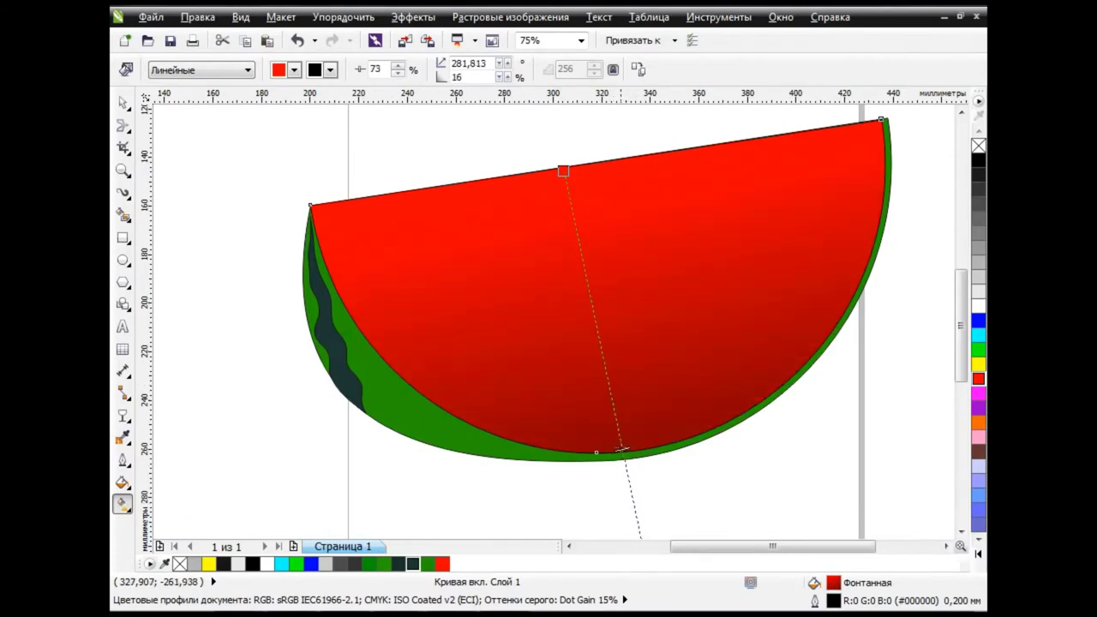
{"action": "key", "text": "space"}
{"action": "left_click", "coordinate": [228, 304]}
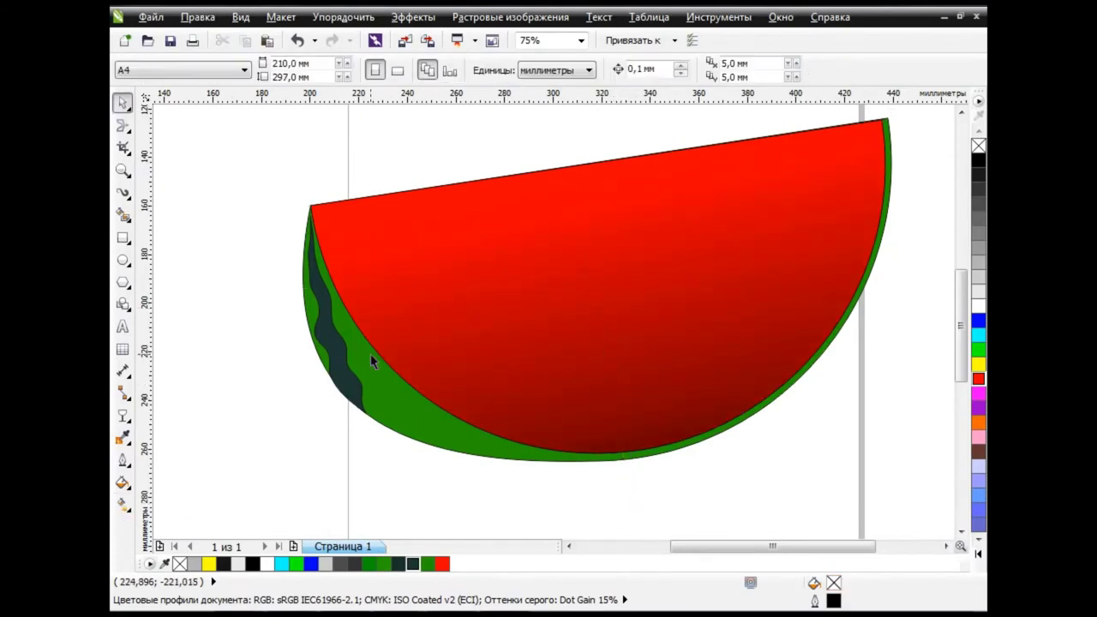
{"action": "left_click", "coordinate": [524, 314]}
Pull the inner flesh's top corners and bottom curve inward with the Shape tool
{"action": "left_click", "coordinate": [129, 129]}
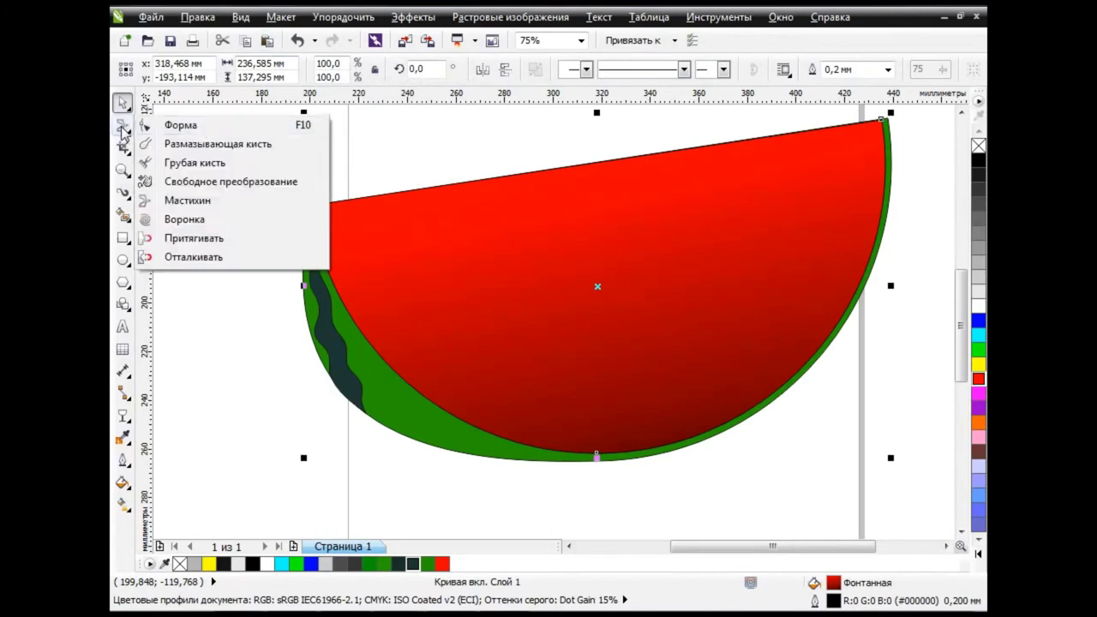
{"action": "left_click", "coordinate": [176, 123]}
{"action": "left_click_drag", "start_coordinate": [310, 205], "coordinate": [343, 198]}
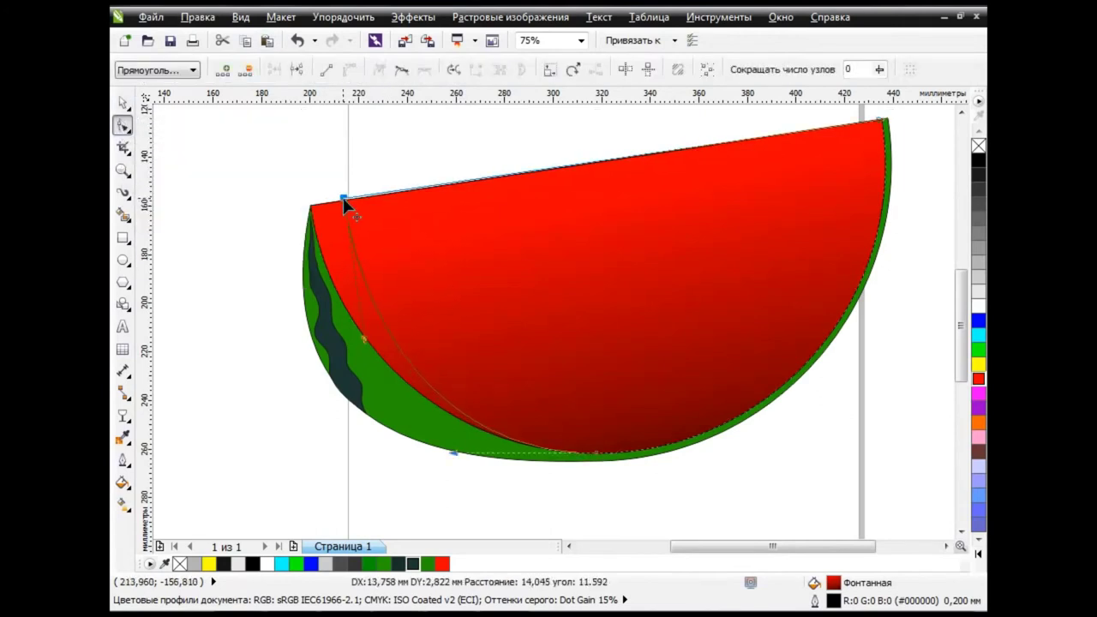
{"action": "left_click_drag", "start_coordinate": [878, 122], "coordinate": [854, 123]}
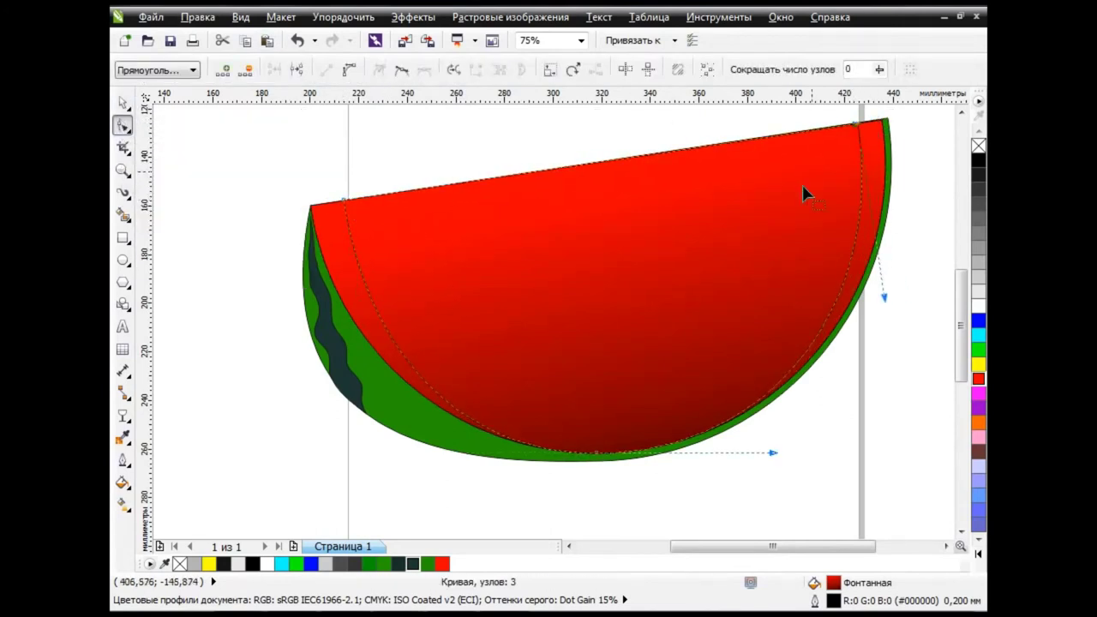
{"action": "left_click_drag", "start_coordinate": [598, 457], "coordinate": [607, 428]}
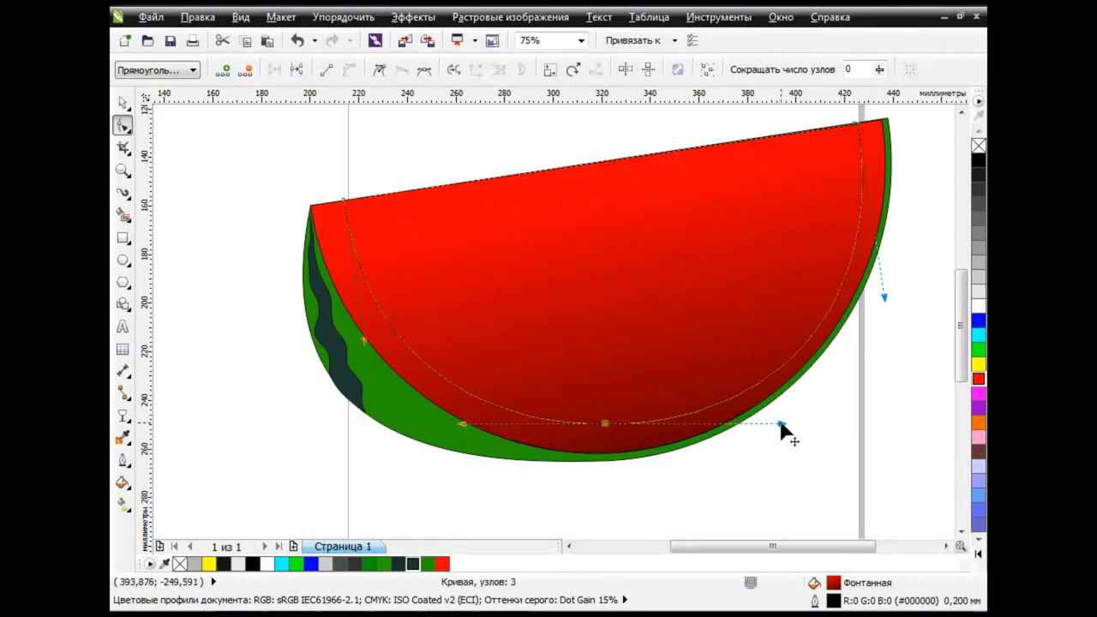
{"action": "left_click_drag", "start_coordinate": [781, 429], "coordinate": [734, 428]}
{"action": "key", "text": "space"}
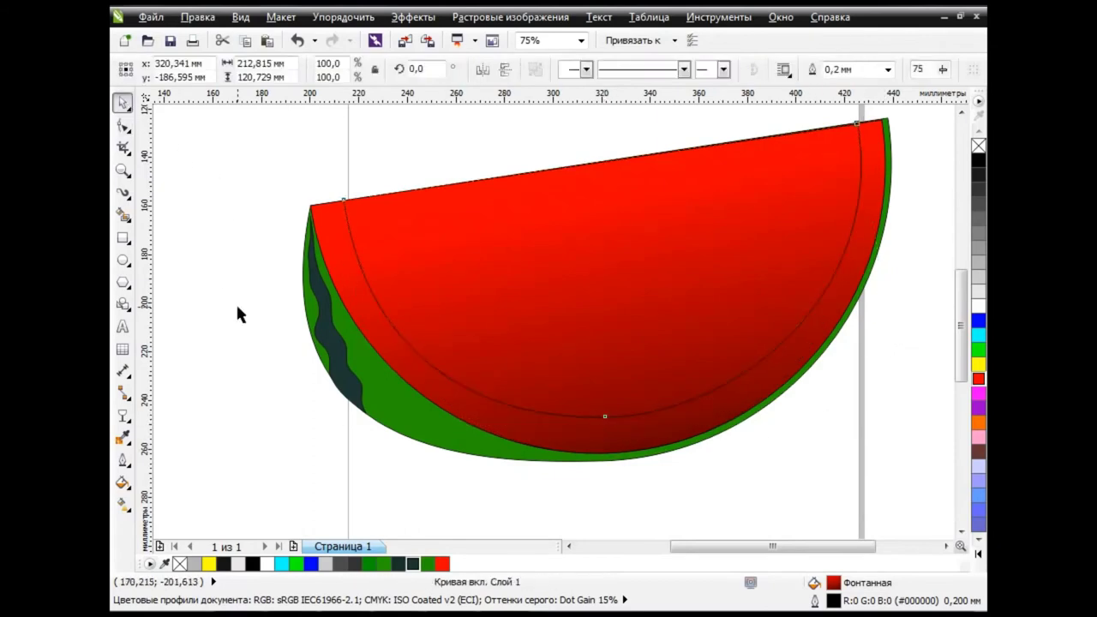
{"action": "left_click", "coordinate": [185, 265]}
Fill the outer flesh shape with uniform peach RGB 255,190,125
{"action": "left_click", "coordinate": [317, 221]}
{"action": "left_click", "coordinate": [123, 483]}
{"action": "left_click", "coordinate": [227, 360]}
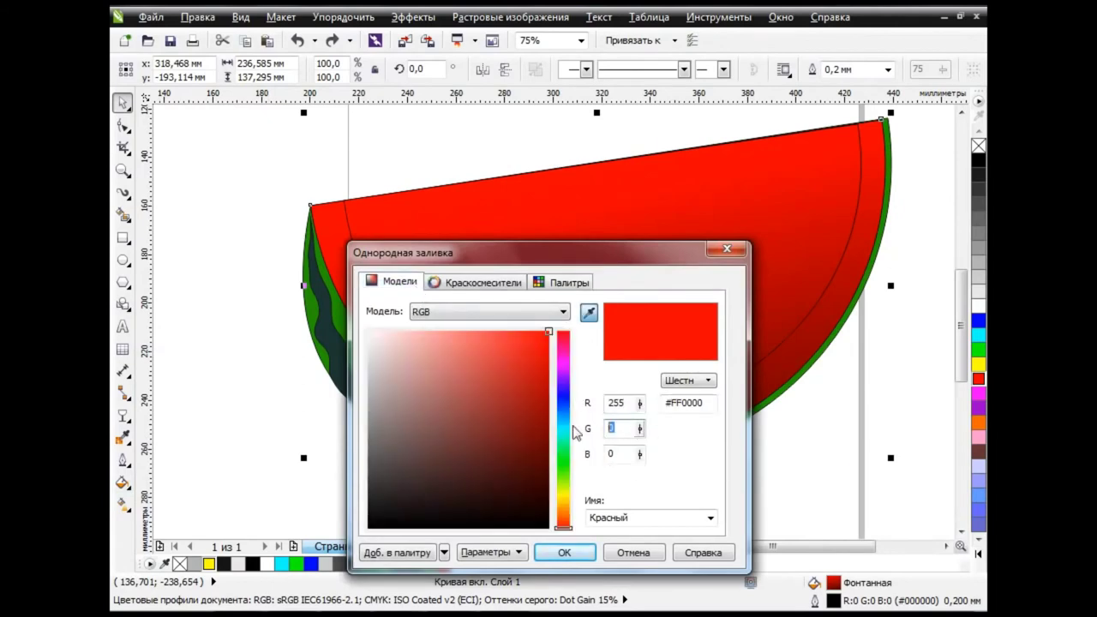
{"action": "type", "text": "190"}
{"action": "key", "text": "Tab"}
{"action": "type", "text": "125"}
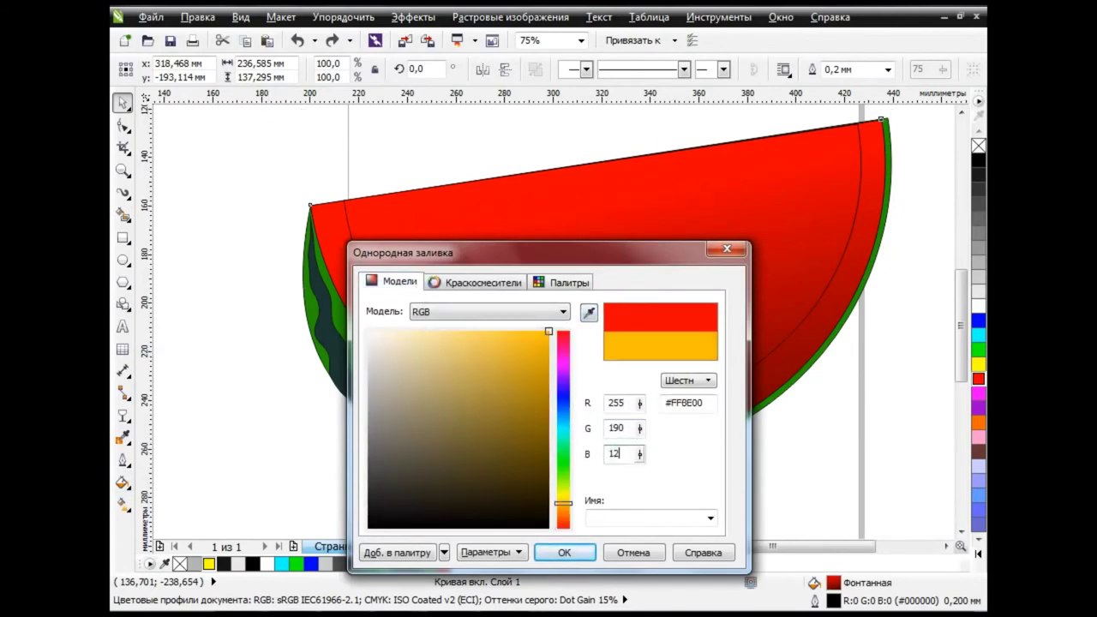
{"action": "key", "text": "Tab"}
{"action": "key", "text": "Return"}
{"action": "left_click", "coordinate": [611, 526]}
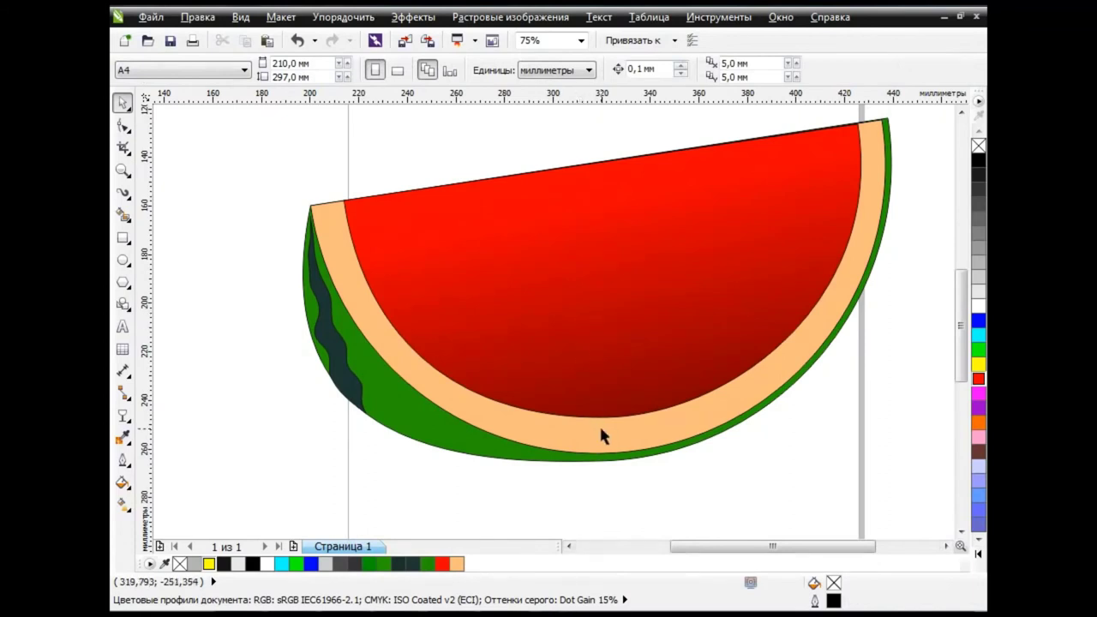
{"action": "left_click_drag", "start_coordinate": [600, 429], "coordinate": [403, 217]}
Place a white-filled copy of the rim shape on top of the slice
{"action": "left_click", "coordinate": [297, 42]}
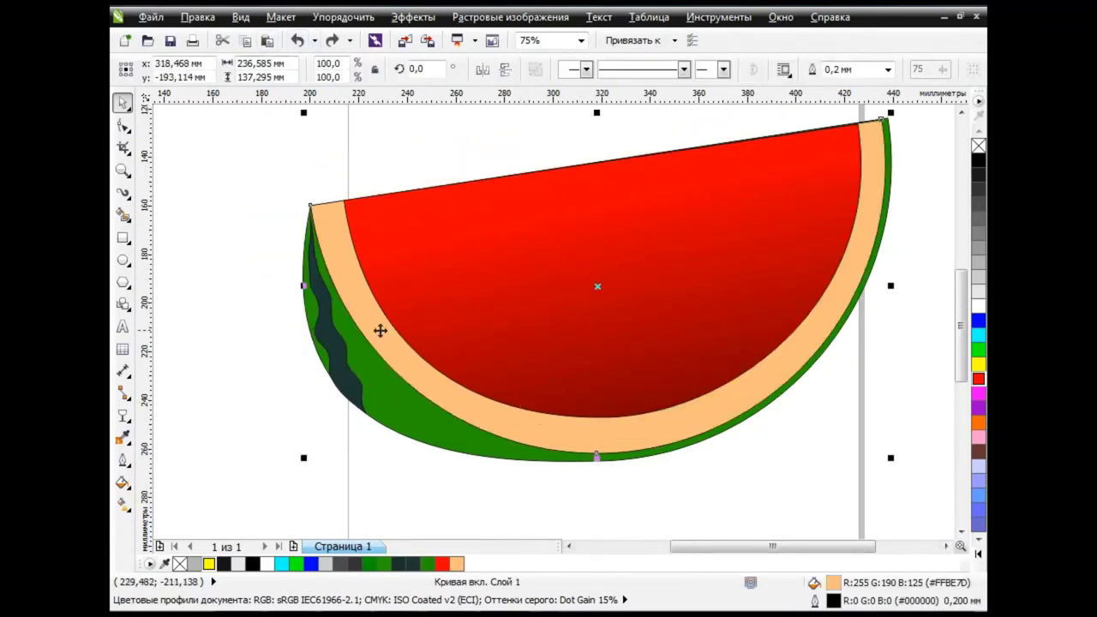
{"action": "scroll", "coordinate": [959, 323], "scroll_direction": "up", "scroll_amount": 1}
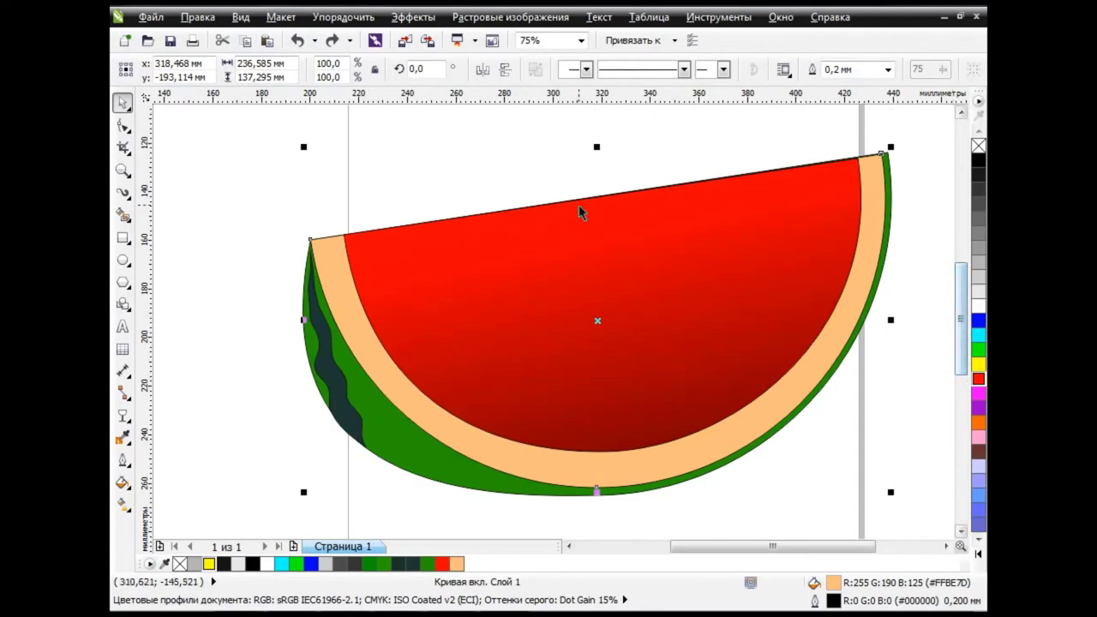
{"action": "left_click", "coordinate": [267, 41]}
{"action": "left_click", "coordinate": [977, 306]}
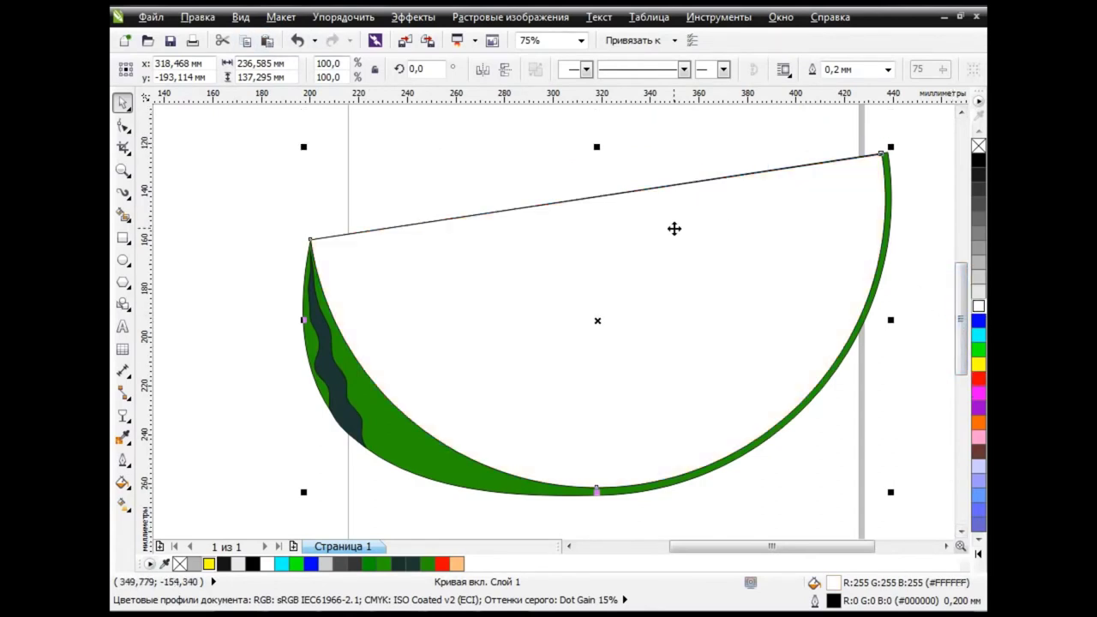
Raise the white shape's bottom edge into a hump over the red flesh
{"action": "left_click", "coordinate": [123, 126]}
{"action": "left_click_drag", "start_coordinate": [597, 491], "coordinate": [609, 247]}
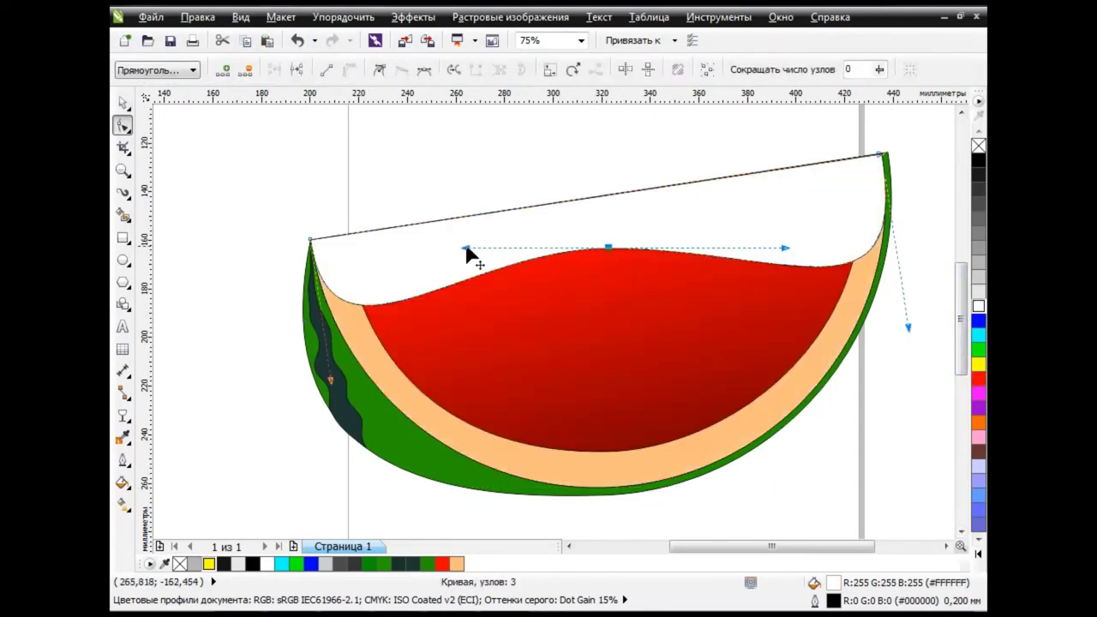
{"action": "mouse_move", "coordinate": [472, 251]}
{"action": "left_mouse_down"}
{"action": "mouse_move", "coordinate": [518, 269]}
{"action": "mouse_move", "coordinate": [587, 248]}
{"action": "left_mouse_up"}
{"action": "mouse_move", "coordinate": [779, 262]}
{"action": "left_mouse_down"}
{"action": "mouse_move", "coordinate": [636, 245]}
{"action": "mouse_move", "coordinate": [715, 237]}
{"action": "left_mouse_up"}
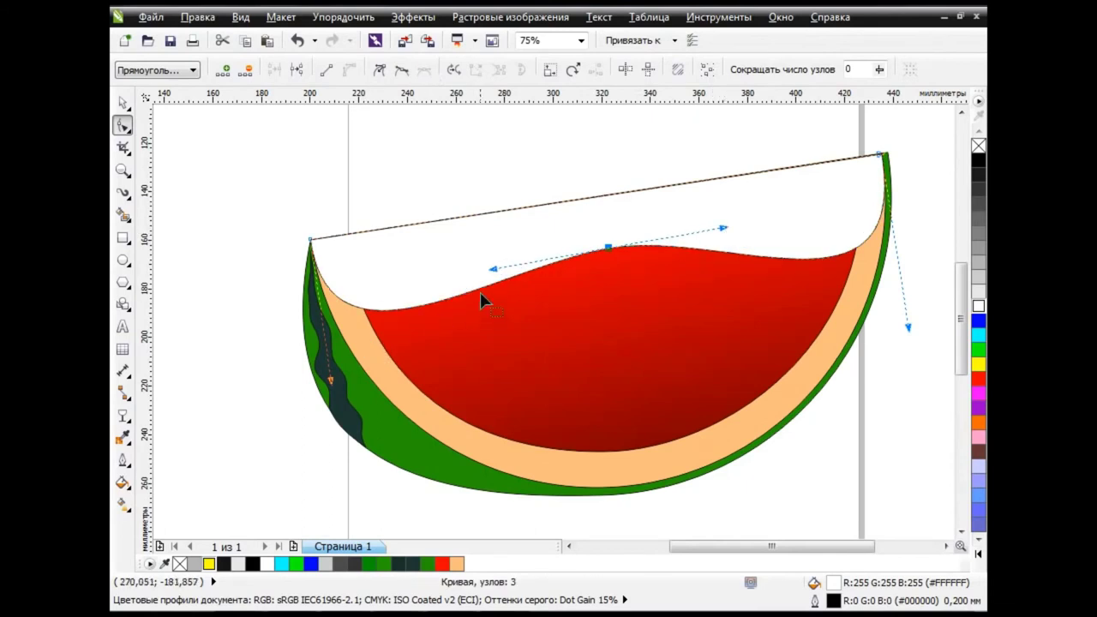
{"action": "left_click_drag", "start_coordinate": [481, 290], "coordinate": [548, 302]}
{"action": "left_click_drag", "start_coordinate": [772, 254], "coordinate": [774, 293]}
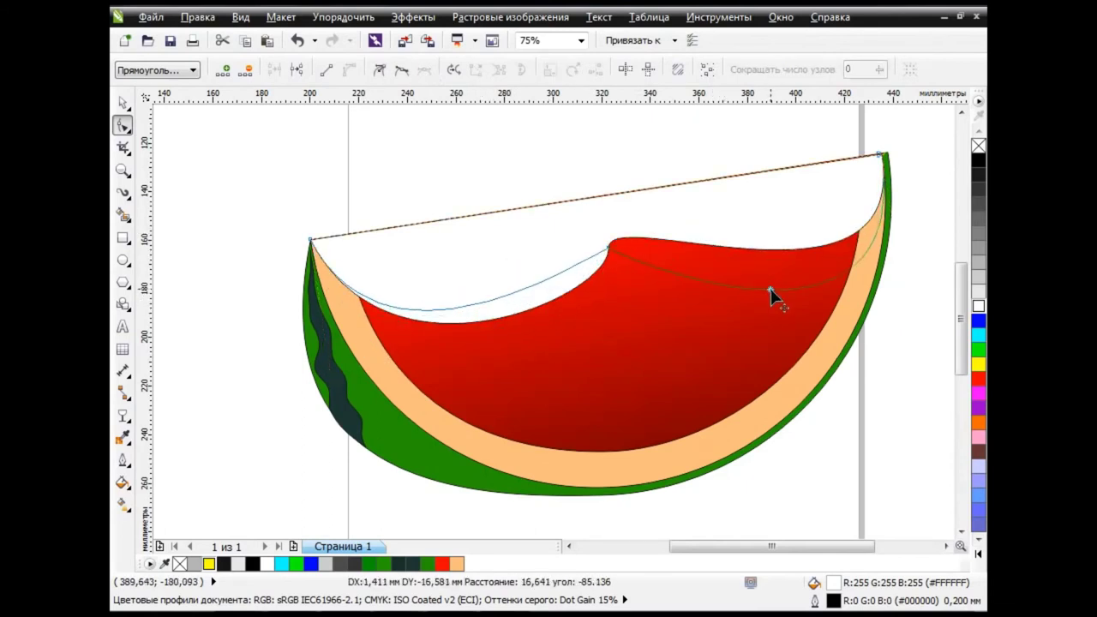
{"action": "left_click", "coordinate": [608, 248]}
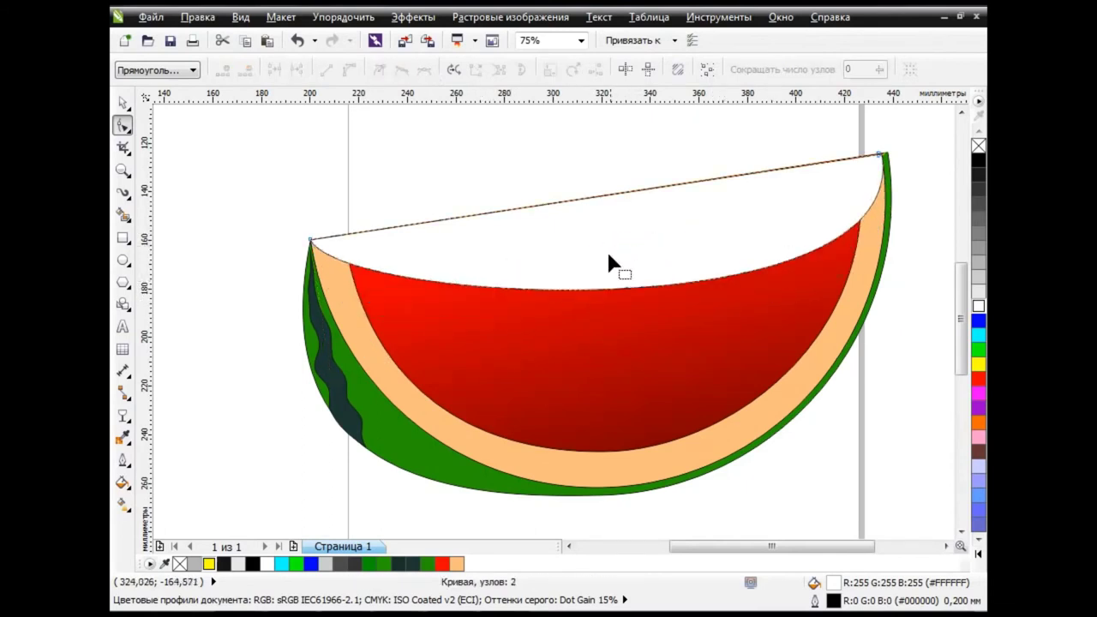
{"action": "left_click", "coordinate": [297, 40]}
Add a node and shape the white shape's lower edge into a steeper wave
{"action": "double_click", "coordinate": [685, 264]}
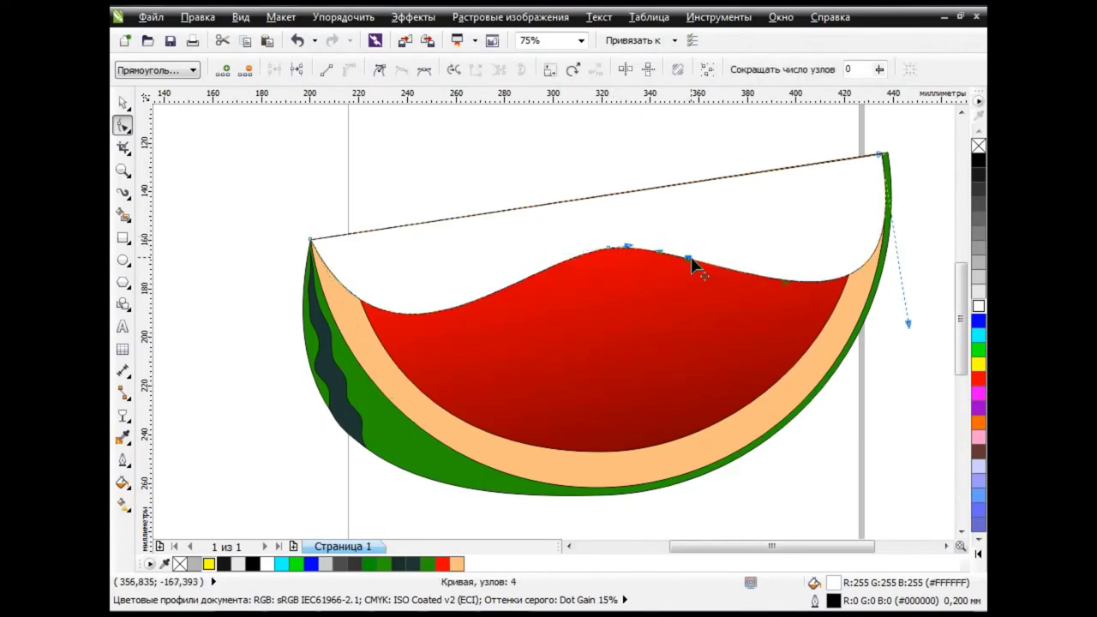
{"action": "left_click_drag", "start_coordinate": [692, 264], "coordinate": [753, 320]}
{"action": "left_click_drag", "start_coordinate": [673, 289], "coordinate": [611, 247]}
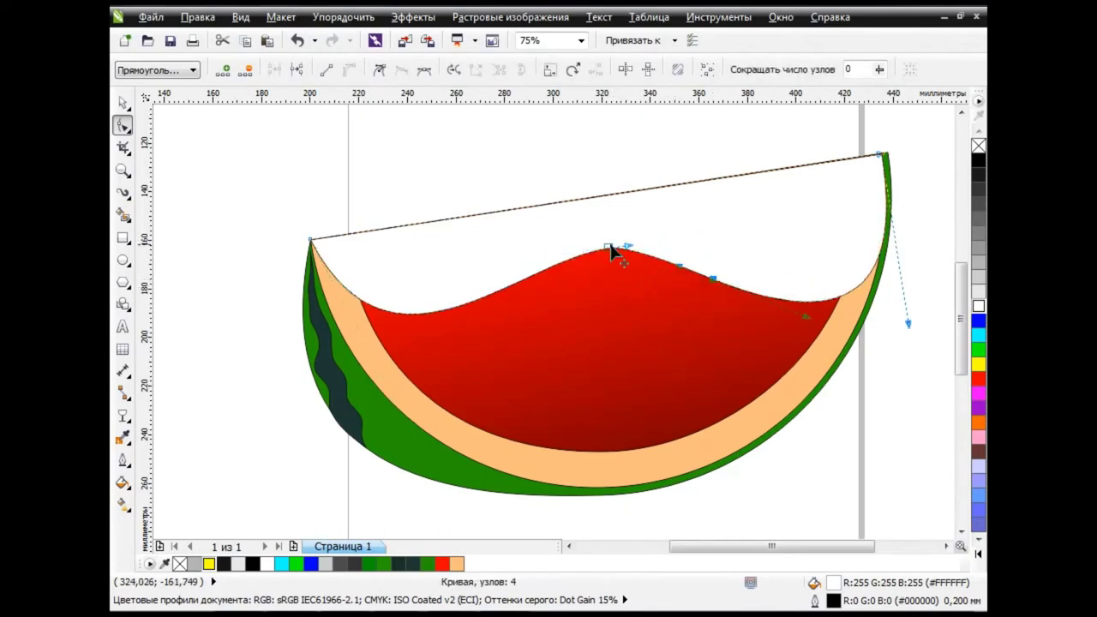
{"action": "left_click_drag", "start_coordinate": [468, 310], "coordinate": [471, 315]}
{"action": "left_click", "coordinate": [514, 304]}
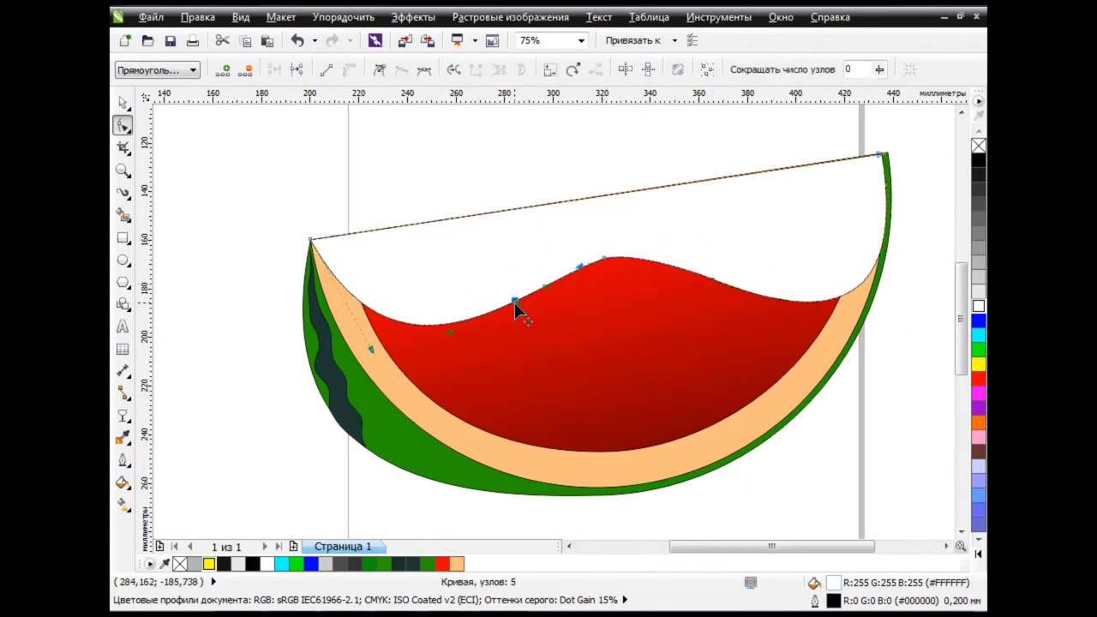
{"action": "mouse_move", "coordinate": [553, 304]}
{"action": "left_mouse_down"}
{"action": "mouse_move", "coordinate": [557, 312]}
{"action": "mouse_move", "coordinate": [482, 340]}
{"action": "mouse_move", "coordinate": [492, 341]}
{"action": "left_mouse_up"}
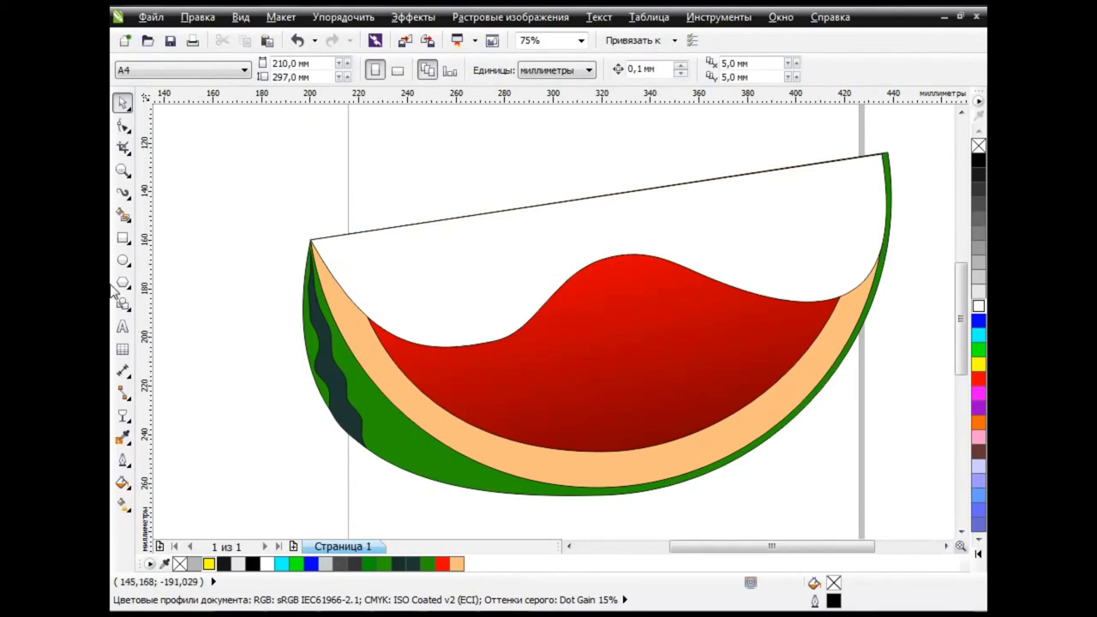
{"action": "left_click", "coordinate": [122, 415]}
Fade the white shape with a linear transparency angled over the flesh
{"action": "mouse_move", "coordinate": [368, 115]}
{"action": "left_mouse_down"}
{"action": "mouse_move", "coordinate": [685, 367]}
{"action": "mouse_move", "coordinate": [656, 319]}
{"action": "left_mouse_up"}
{"action": "scroll", "coordinate": [702, 355], "scroll_direction": "down", "scroll_amount": 1}
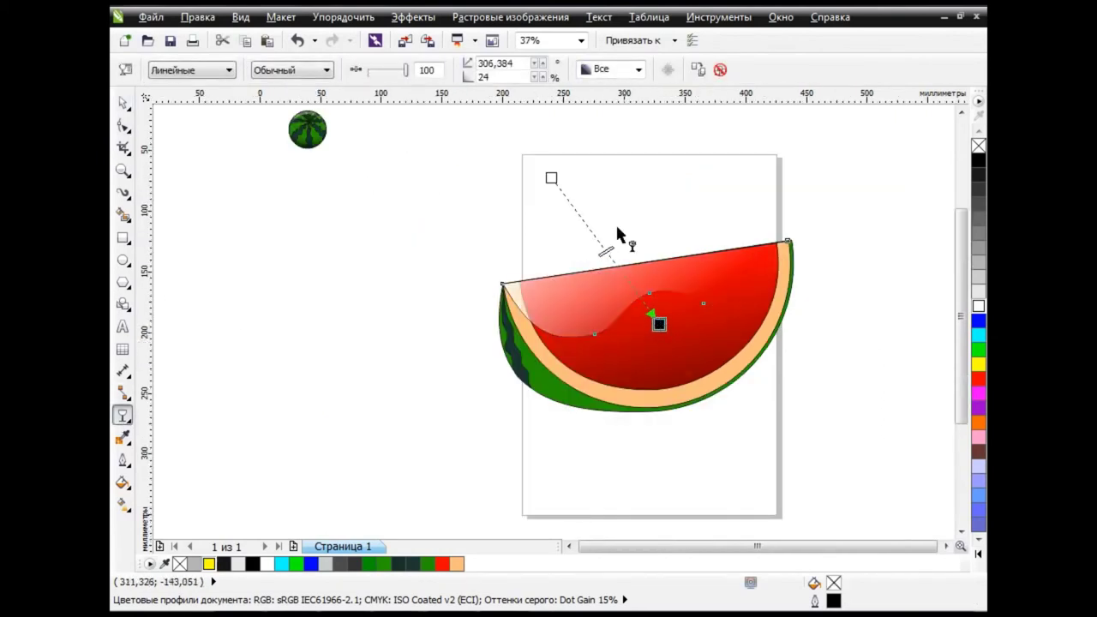
{"action": "left_click_drag", "start_coordinate": [550, 177], "coordinate": [545, 117]}
{"action": "mouse_move", "coordinate": [657, 318]}
{"action": "left_mouse_down"}
{"action": "mouse_move", "coordinate": [649, 363]}
{"action": "mouse_move", "coordinate": [627, 364]}
{"action": "left_mouse_up"}
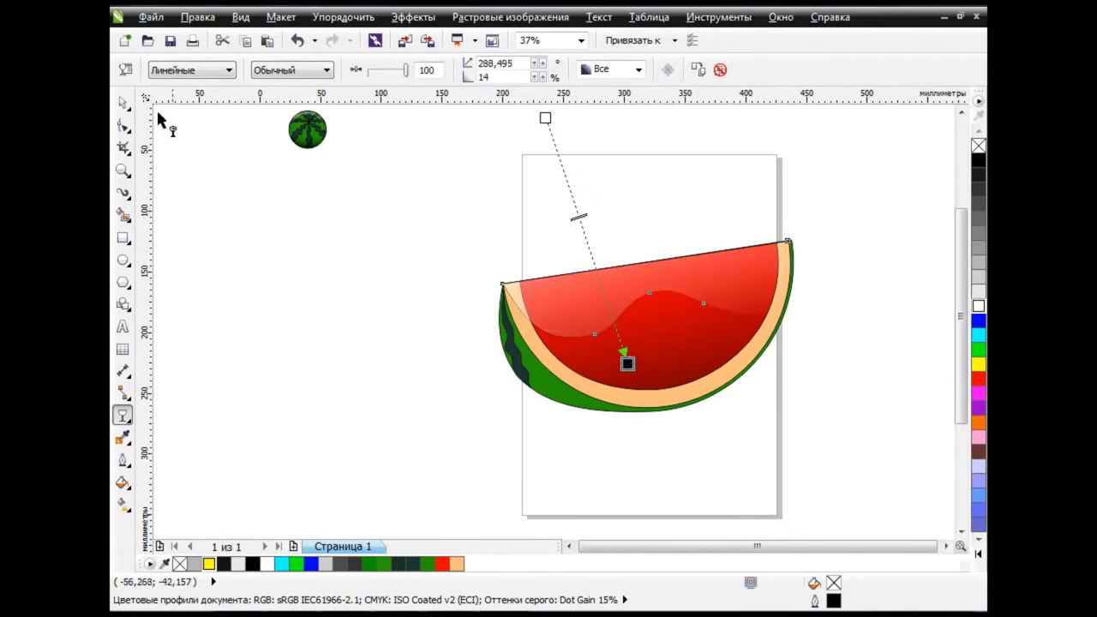
{"action": "left_click", "coordinate": [123, 102]}
Bring the green rind shape to the front with Shift+PgUp
{"action": "left_click", "coordinate": [447, 398]}
{"action": "scroll", "coordinate": [747, 387], "scroll_direction": "up", "scroll_amount": 1}
{"action": "left_click", "coordinate": [577, 408]}
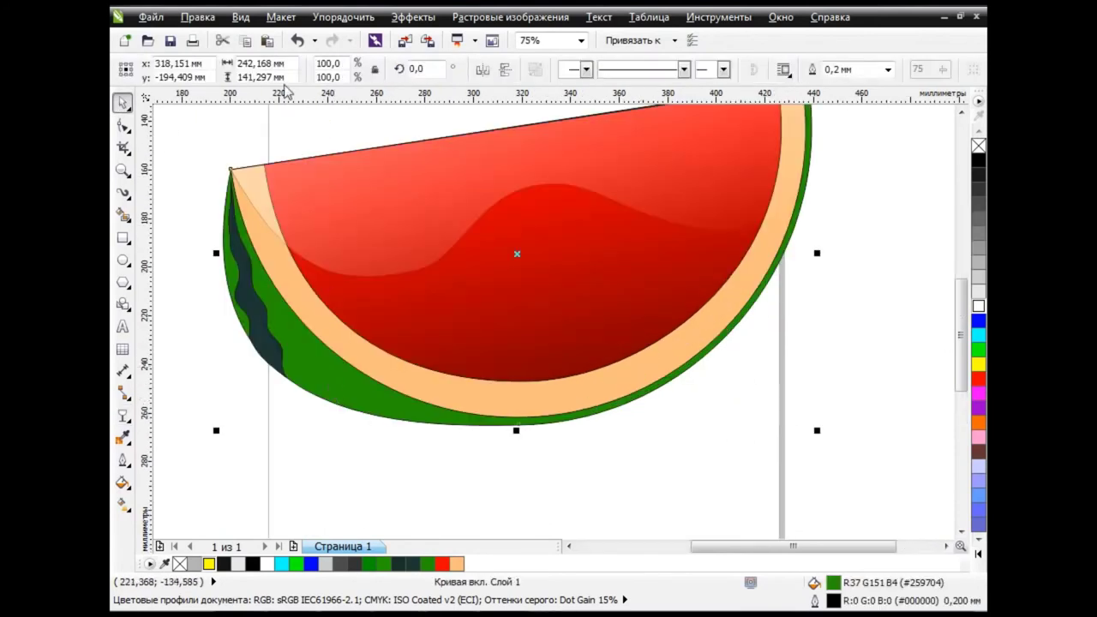
{"action": "key", "text": "shift+Page_Up"}
Remove the rind's fill and bend its curve through the flesh to the lower-left rind
{"action": "left_click", "coordinate": [978, 147]}
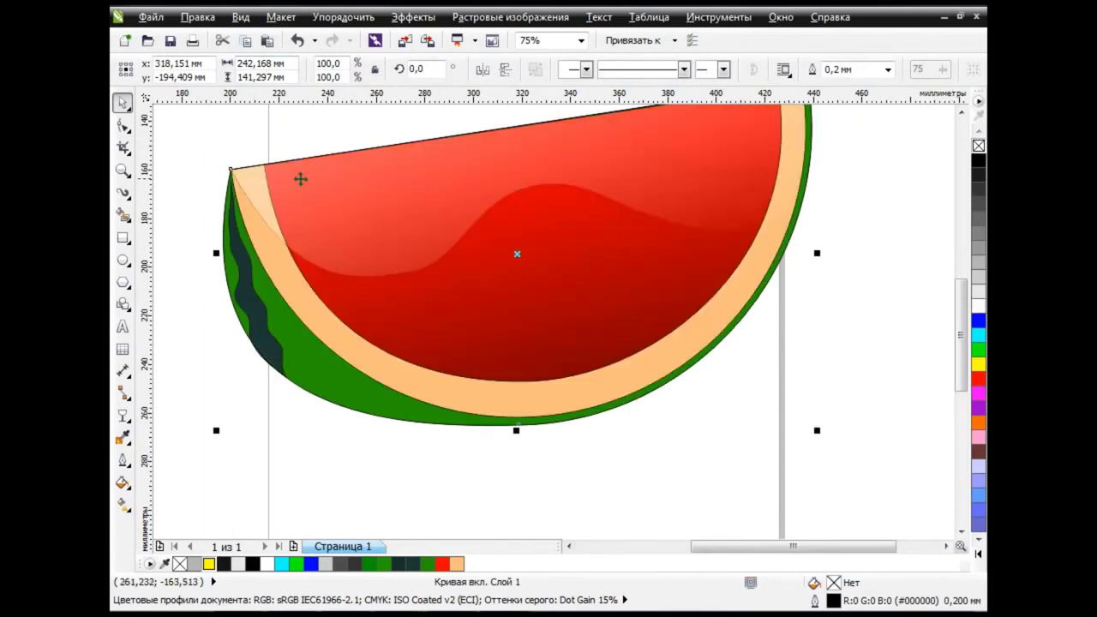
{"action": "left_click", "coordinate": [124, 127]}
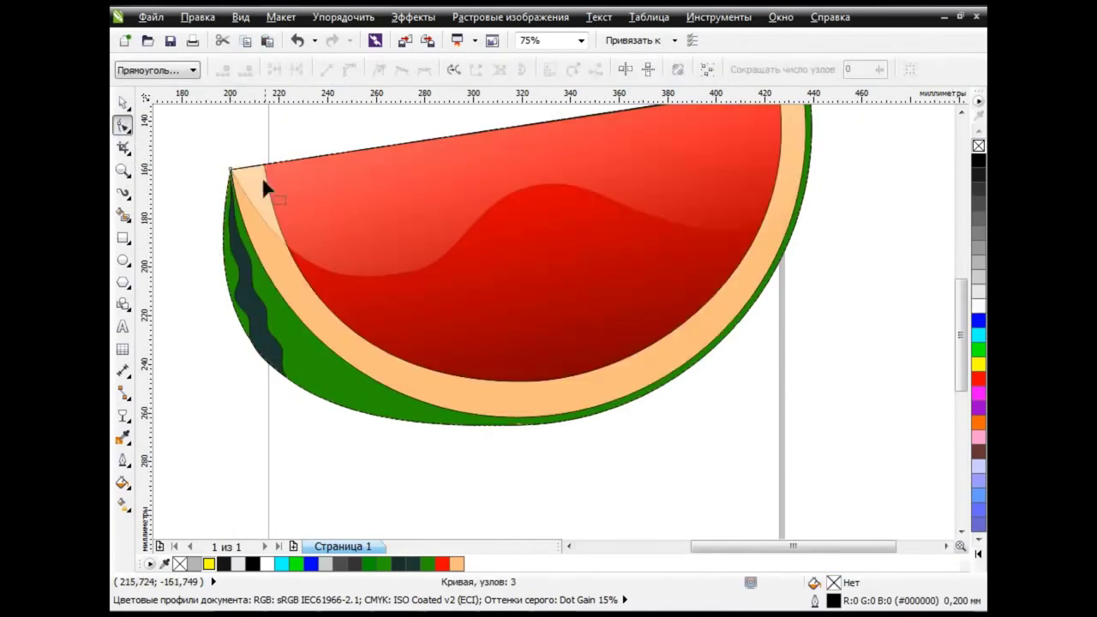
{"action": "mouse_move", "coordinate": [231, 171]}
{"action": "left_mouse_down"}
{"action": "mouse_move", "coordinate": [283, 277]}
{"action": "mouse_move", "coordinate": [231, 170]}
{"action": "left_mouse_up"}
{"action": "left_click_drag", "start_coordinate": [210, 267], "coordinate": [270, 343]}
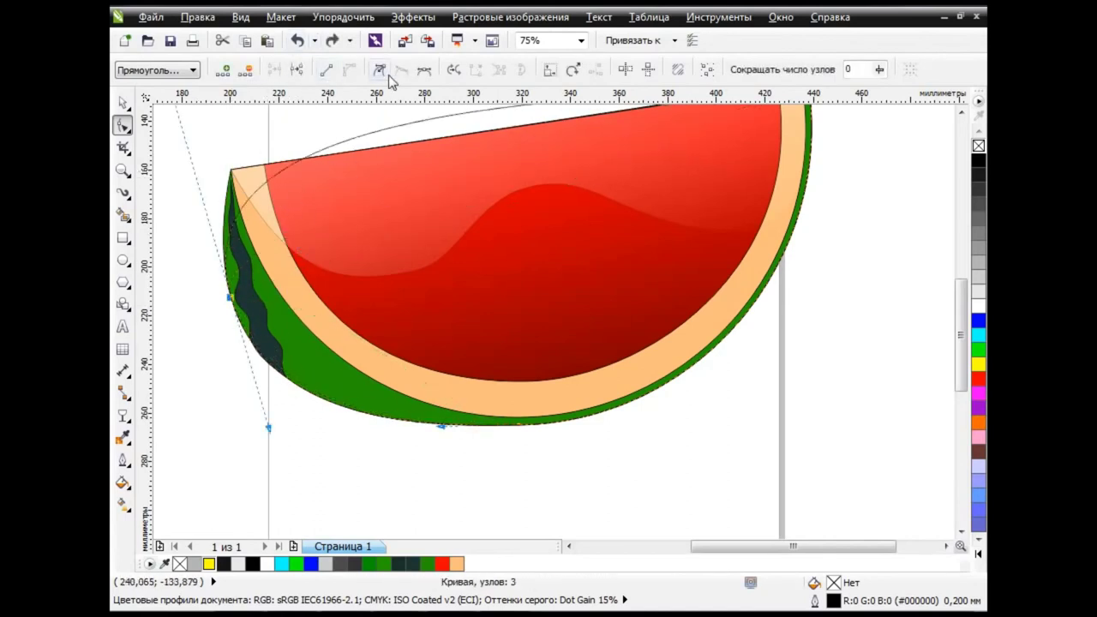
{"action": "double_click", "coordinate": [251, 197]}
{"action": "left_click_drag", "start_coordinate": [295, 153], "coordinate": [287, 298]}
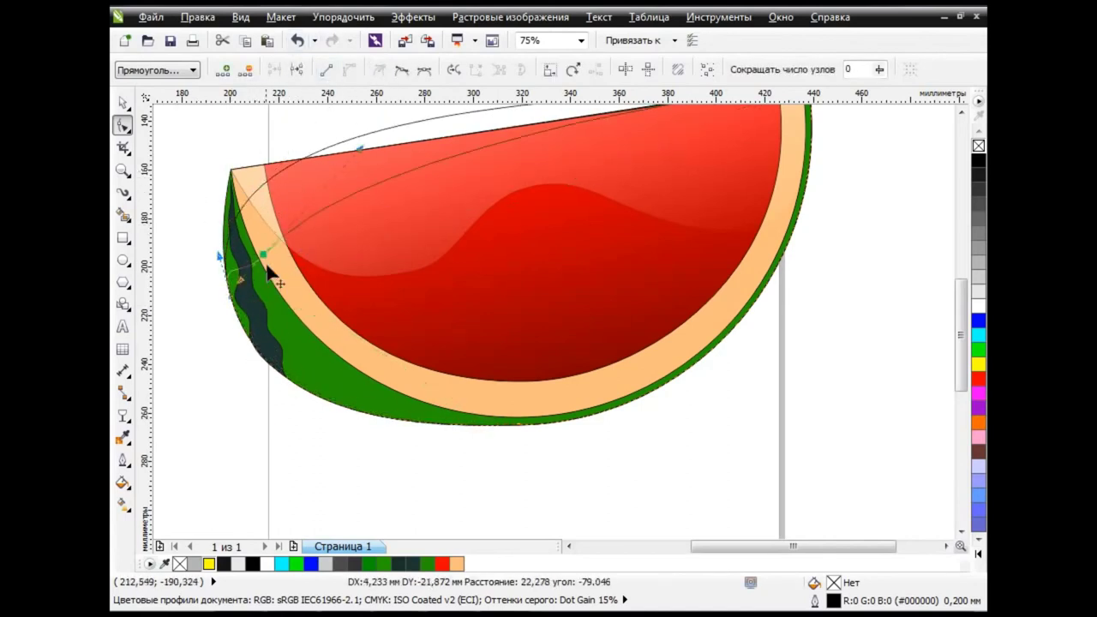
{"action": "mouse_move", "coordinate": [218, 257]}
{"action": "left_mouse_down"}
{"action": "mouse_move", "coordinate": [256, 322]}
{"action": "mouse_move", "coordinate": [420, 313]}
{"action": "left_mouse_up"}
Reshape the curve near the top corner and bend it lower across the flesh
{"action": "scroll", "coordinate": [788, 306], "scroll_direction": "up", "scroll_amount": 2}
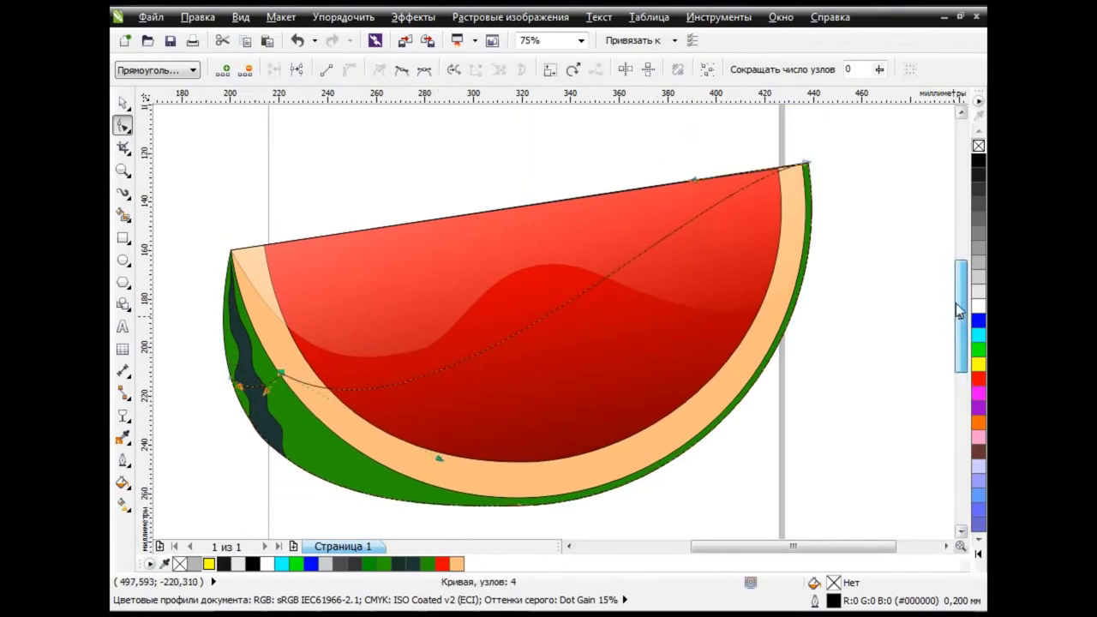
{"action": "double_click", "coordinate": [796, 303]}
{"action": "double_click", "coordinate": [806, 160]}
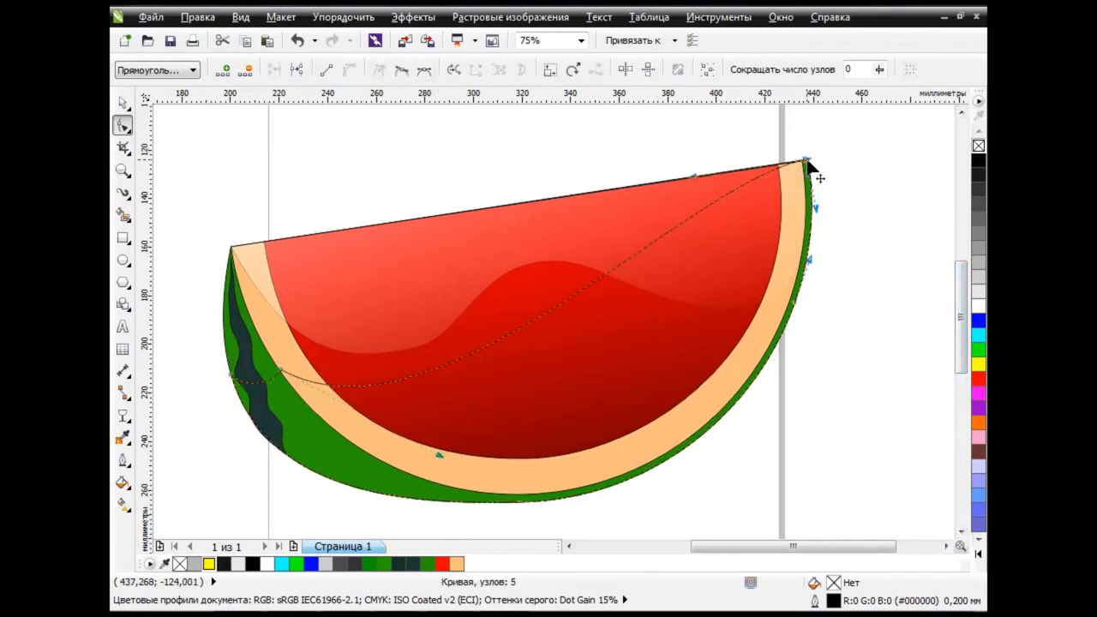
{"action": "left_click_drag", "start_coordinate": [962, 289], "coordinate": [961, 244]}
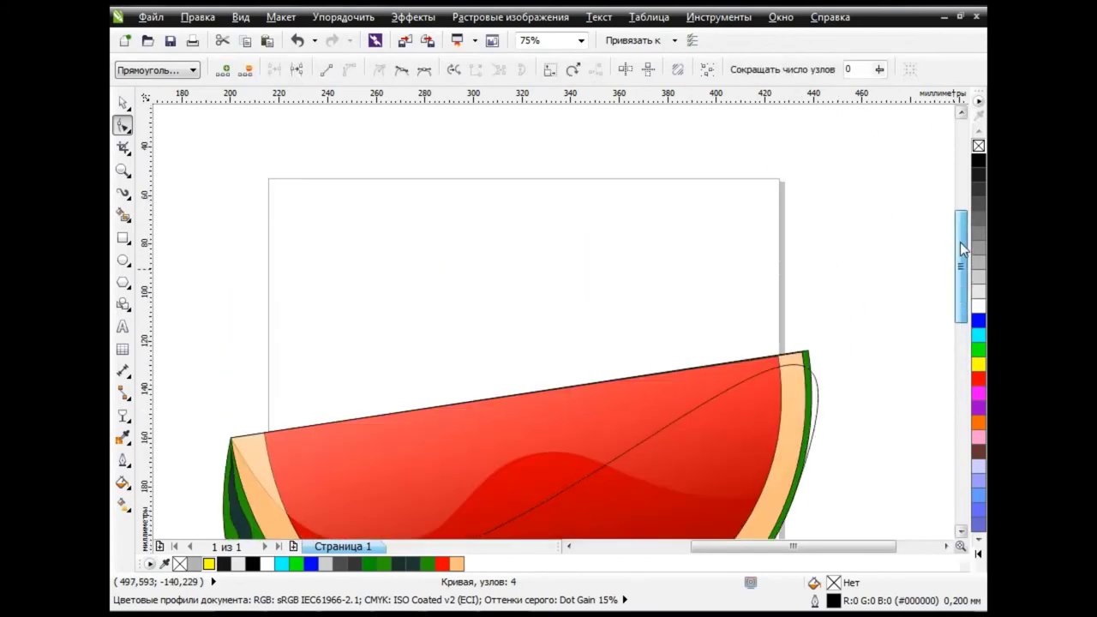
{"action": "scroll", "coordinate": [801, 264], "scroll_direction": "down", "scroll_amount": 5}
{"action": "left_click_drag", "start_coordinate": [702, 184], "coordinate": [698, 292]}
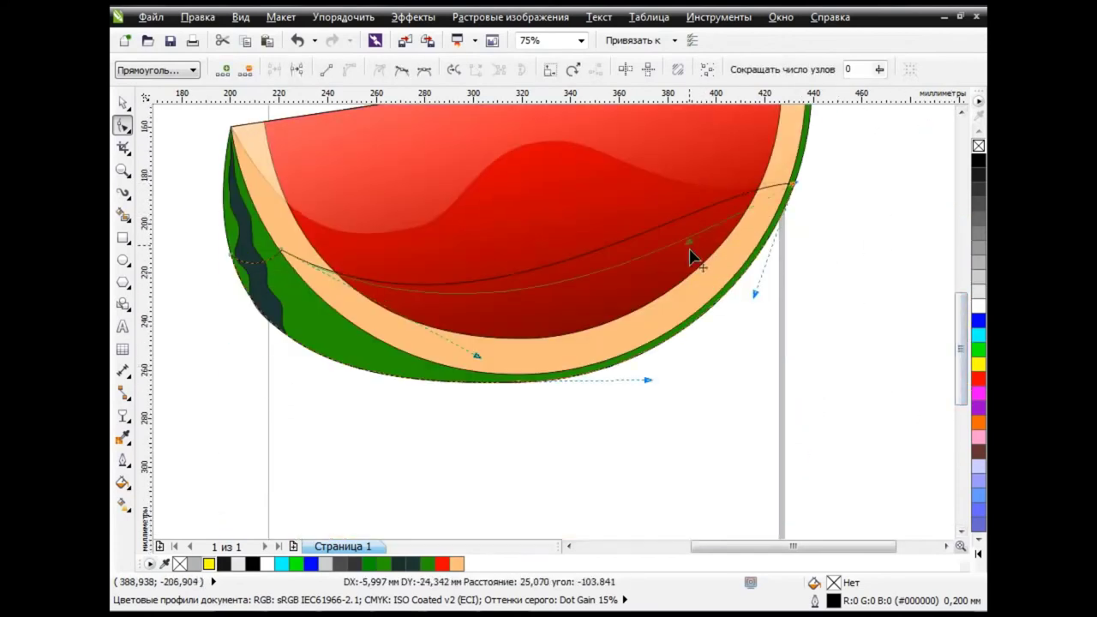
Fill the reshaped curve shape solid black
{"action": "left_click", "coordinate": [257, 265]}
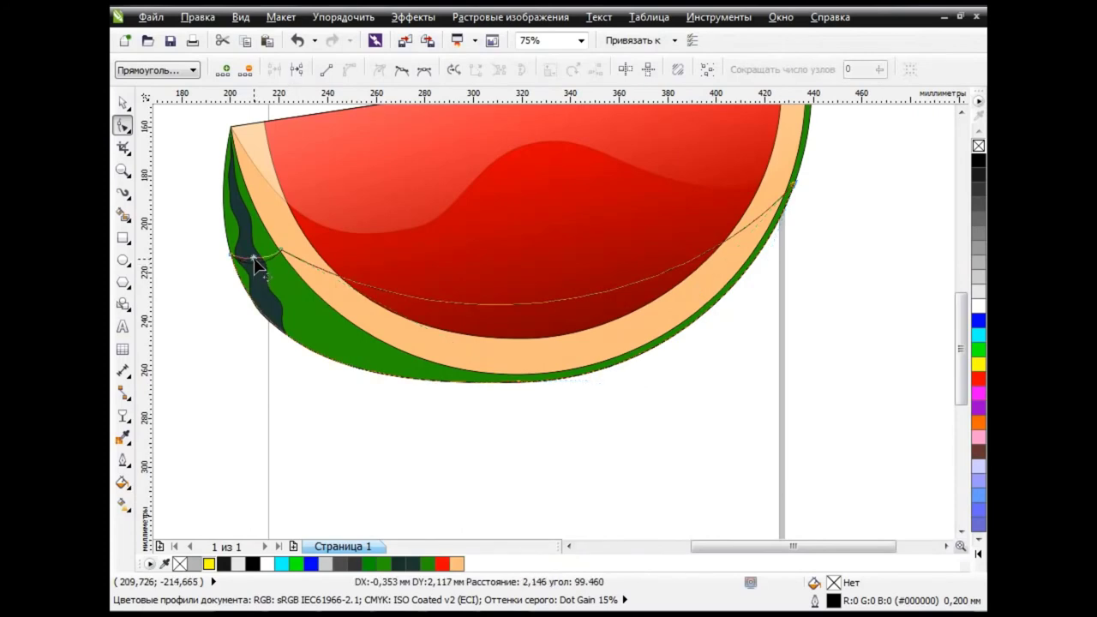
{"action": "key", "text": "space"}
{"action": "left_click", "coordinate": [664, 461]}
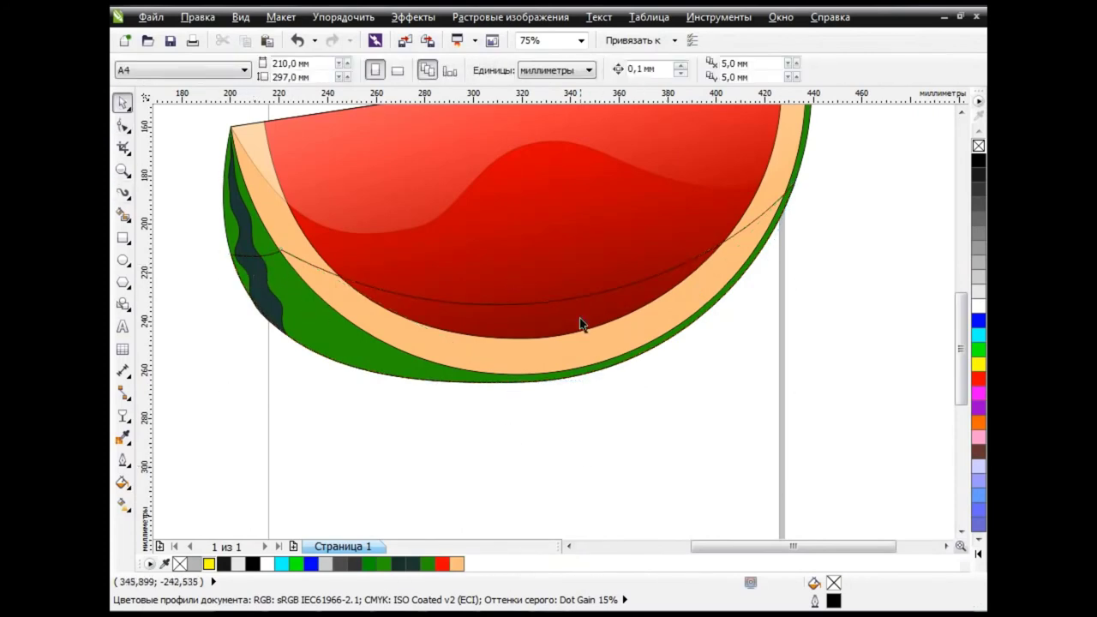
{"action": "left_click", "coordinate": [580, 320]}
{"action": "left_click", "coordinate": [978, 161]}
{"action": "scroll", "coordinate": [708, 325], "scroll_direction": "down", "scroll_amount": 2}
Fade the black shape with a linear transparency dragged upward across the melon
{"action": "left_click", "coordinate": [122, 415]}
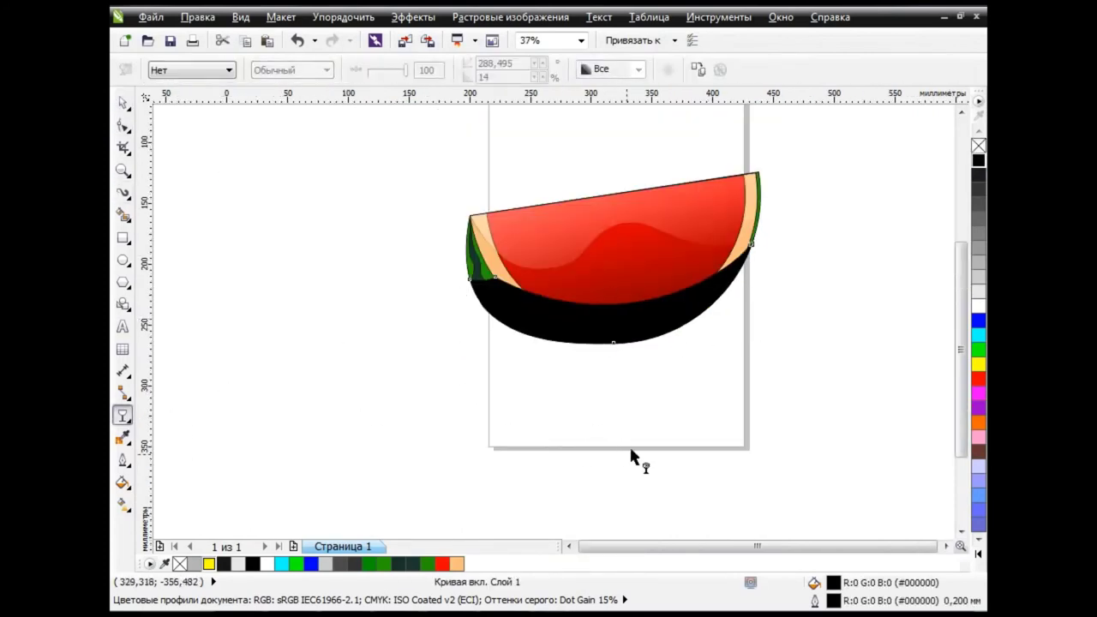
{"action": "mouse_move", "coordinate": [625, 453]}
{"action": "left_mouse_down"}
{"action": "mouse_move", "coordinate": [616, 274]}
{"action": "mouse_move", "coordinate": [563, 286]}
{"action": "mouse_move", "coordinate": [604, 262]}
{"action": "left_mouse_up"}
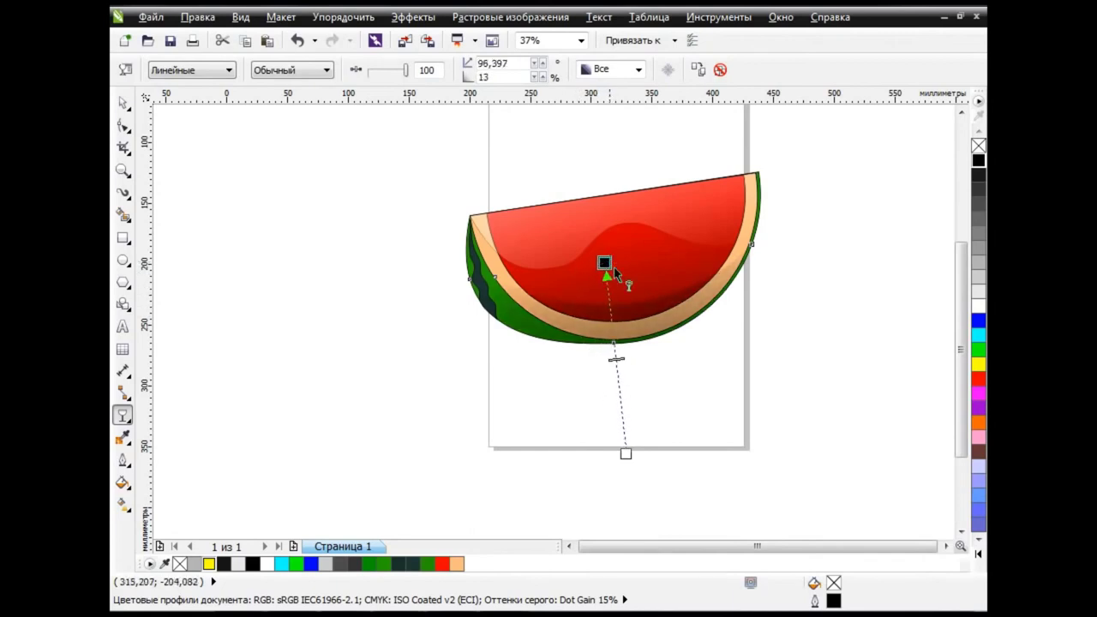
{"action": "key", "text": "space"}
{"action": "scroll", "coordinate": [694, 286], "scroll_direction": "up", "scroll_amount": 2}
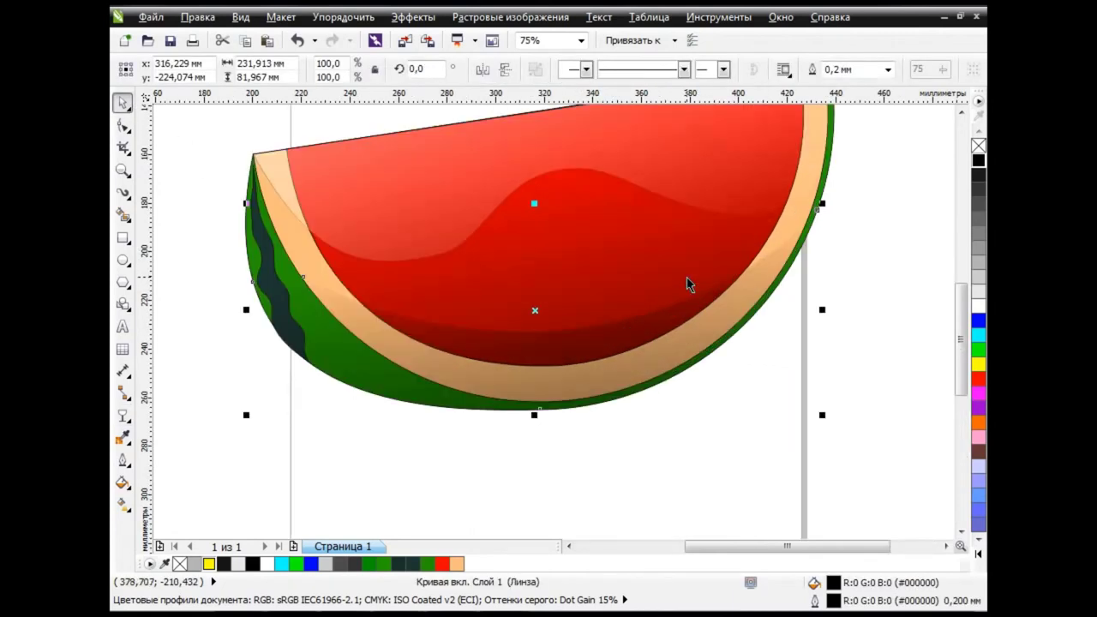
{"action": "left_click", "coordinate": [684, 466]}
{"action": "left_click", "coordinate": [497, 350]}
Straighten the black shape's transparency fade to run nearly vertical
{"action": "left_click", "coordinate": [122, 415]}
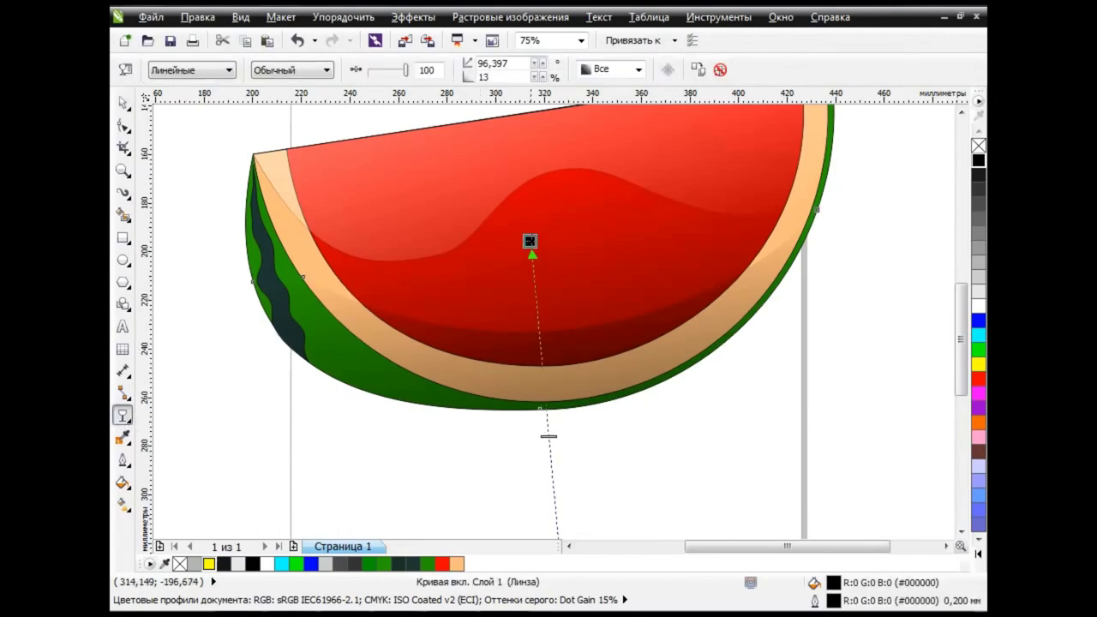
{"action": "left_click_drag", "start_coordinate": [529, 241], "coordinate": [556, 228]}
{"action": "left_click", "coordinate": [132, 108]}
{"action": "scroll", "coordinate": [568, 151], "scroll_direction": "down", "scroll_amount": 2}
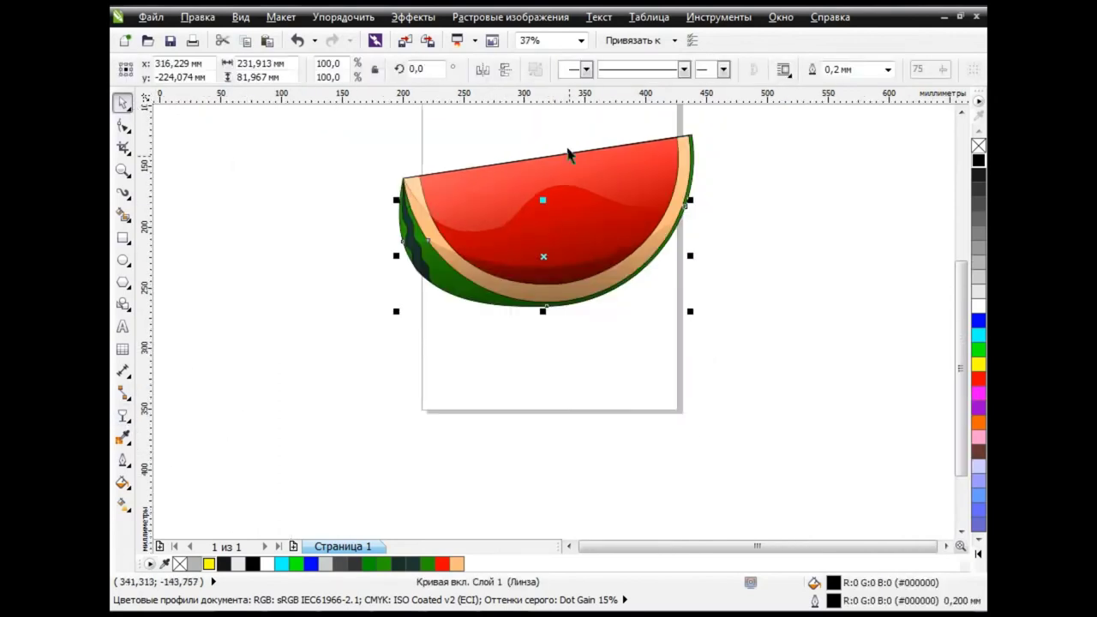
{"action": "scroll", "coordinate": [588, 179], "scroll_direction": "up", "scroll_amount": 2}
{"action": "scroll", "coordinate": [790, 330], "scroll_direction": "down", "scroll_amount": 2}
{"action": "left_click", "coordinate": [790, 330]}
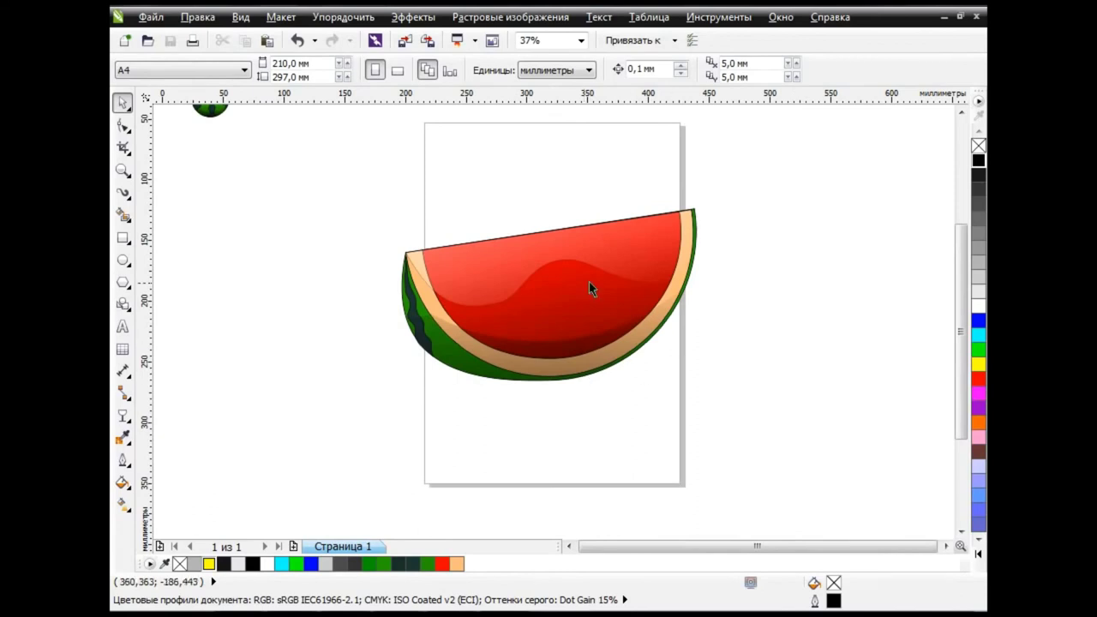
{"action": "scroll", "coordinate": [589, 283], "scroll_direction": "up", "scroll_amount": 2}
{"action": "scroll", "coordinate": [789, 549], "scroll_direction": "right", "scroll_amount": 2}
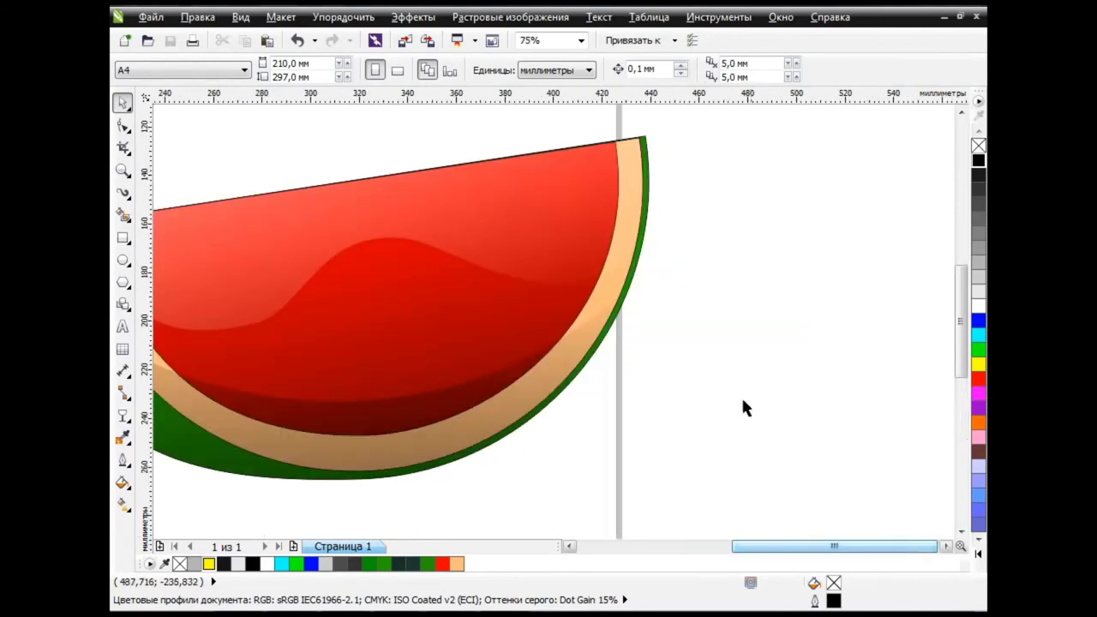
Draw a tall ellipse beside the slice and reshape it into a pointed teardrop
{"action": "scroll", "coordinate": [948, 545], "scroll_direction": "right", "scroll_amount": 4}
{"action": "left_click", "coordinate": [123, 260]}
{"action": "left_click_drag", "start_coordinate": [404, 237], "coordinate": [512, 403]}
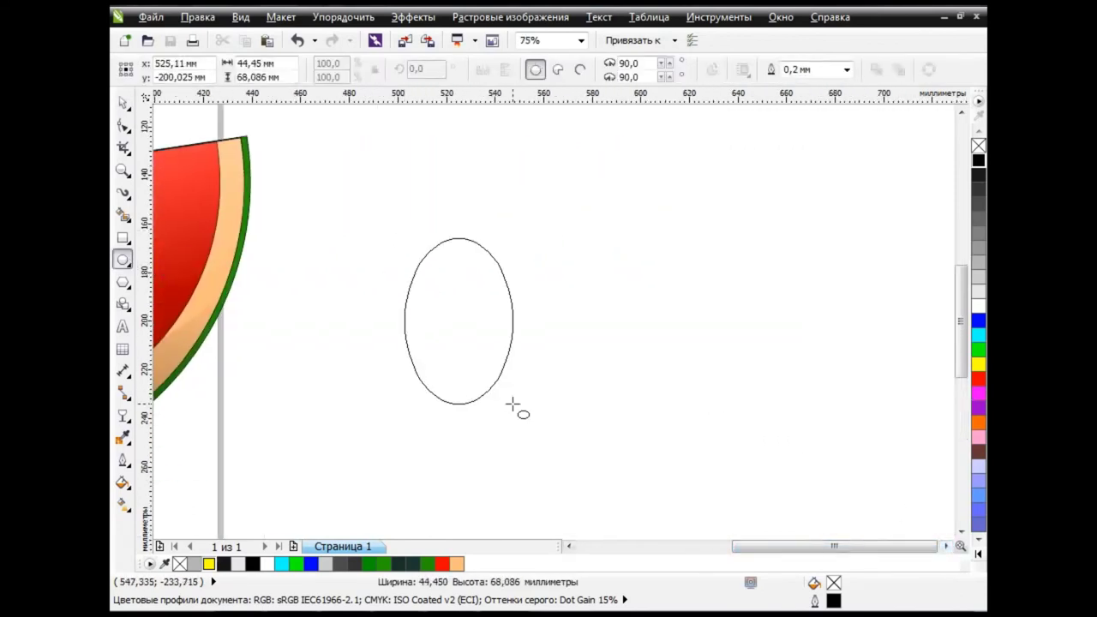
{"action": "key", "text": "ctrl+q"}
{"action": "key", "text": "F10"}
{"action": "mouse_move", "coordinate": [512, 319]}
{"action": "left_mouse_down"}
{"action": "mouse_move", "coordinate": [509, 363]}
{"action": "mouse_move", "coordinate": [510, 346]}
{"action": "left_mouse_up"}
{"action": "left_click_drag", "start_coordinate": [459, 403], "coordinate": [458, 412]}
{"action": "left_click", "coordinate": [423, 214]}
{"action": "left_click", "coordinate": [457, 238]}
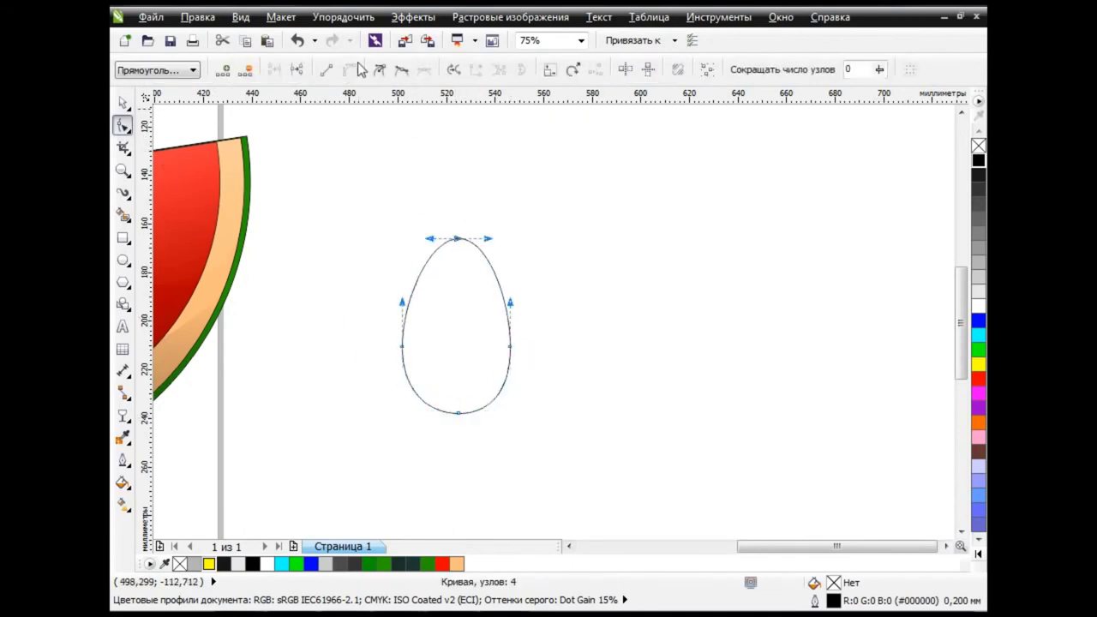
{"action": "left_click_drag", "start_coordinate": [490, 236], "coordinate": [491, 266]}
{"action": "left_click_drag", "start_coordinate": [429, 236], "coordinate": [426, 281]}
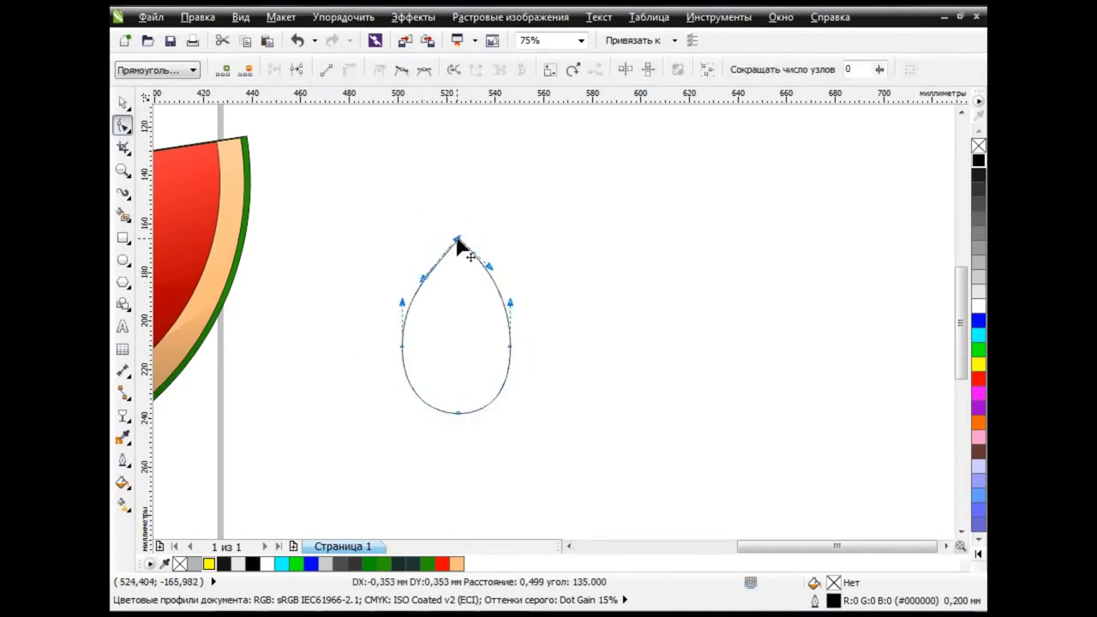
Paste a duplicate of the teardrop and pull its bottom and right nodes inward into an inner facet
{"action": "scroll", "coordinate": [763, 548], "scroll_direction": "left", "scroll_amount": 5}
{"action": "left_click", "coordinate": [946, 546]}
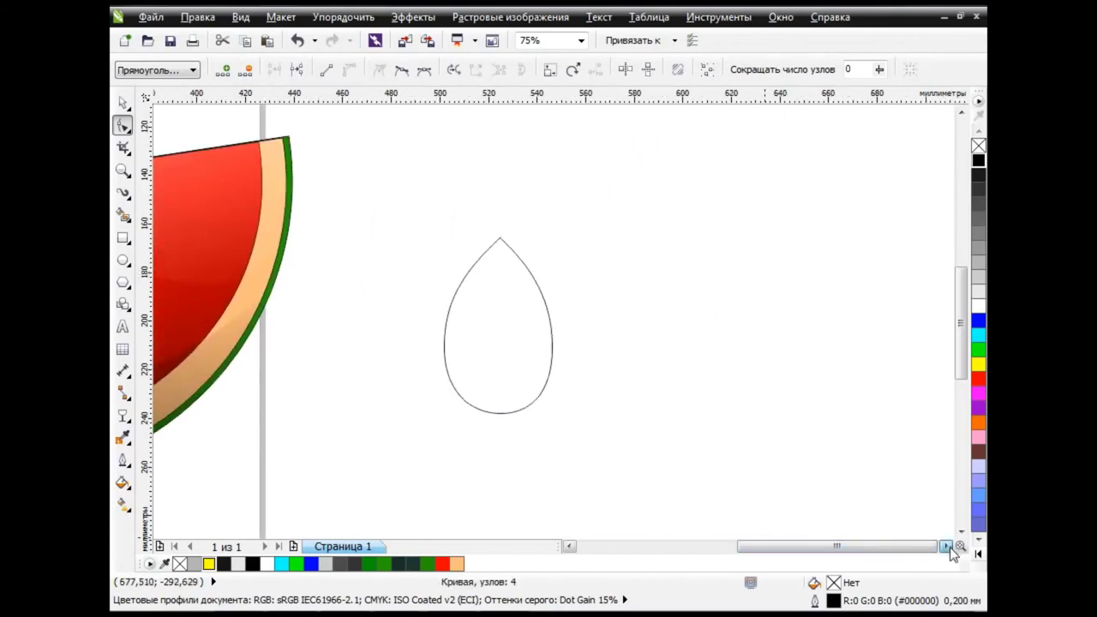
{"action": "left_click", "coordinate": [122, 103]}
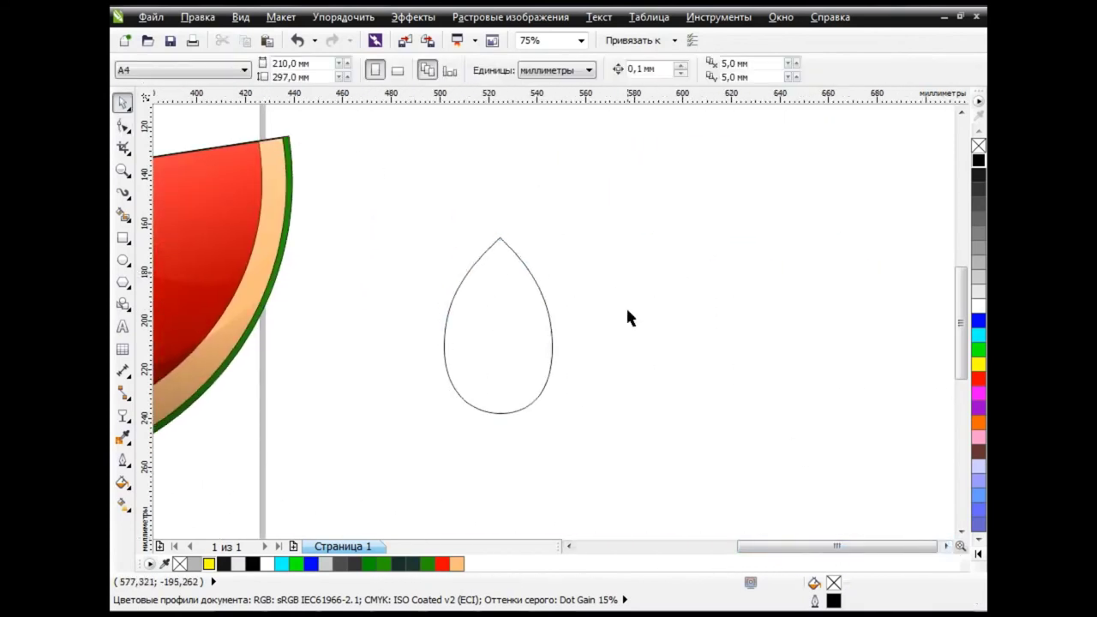
{"action": "left_click", "coordinate": [267, 42]}
{"action": "key", "text": "F10"}
{"action": "left_click_drag", "start_coordinate": [499, 415], "coordinate": [496, 388]}
{"action": "left_click_drag", "start_coordinate": [551, 345], "coordinate": [536, 344]}
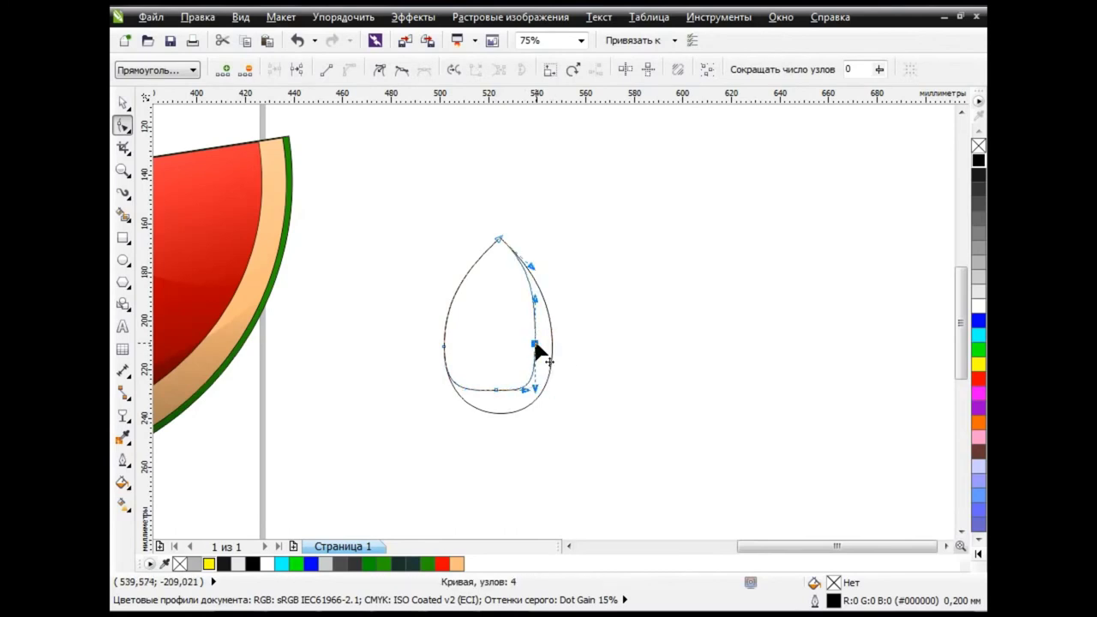
{"action": "left_click_drag", "start_coordinate": [507, 391], "coordinate": [489, 397]}
{"action": "left_click", "coordinate": [533, 384]}
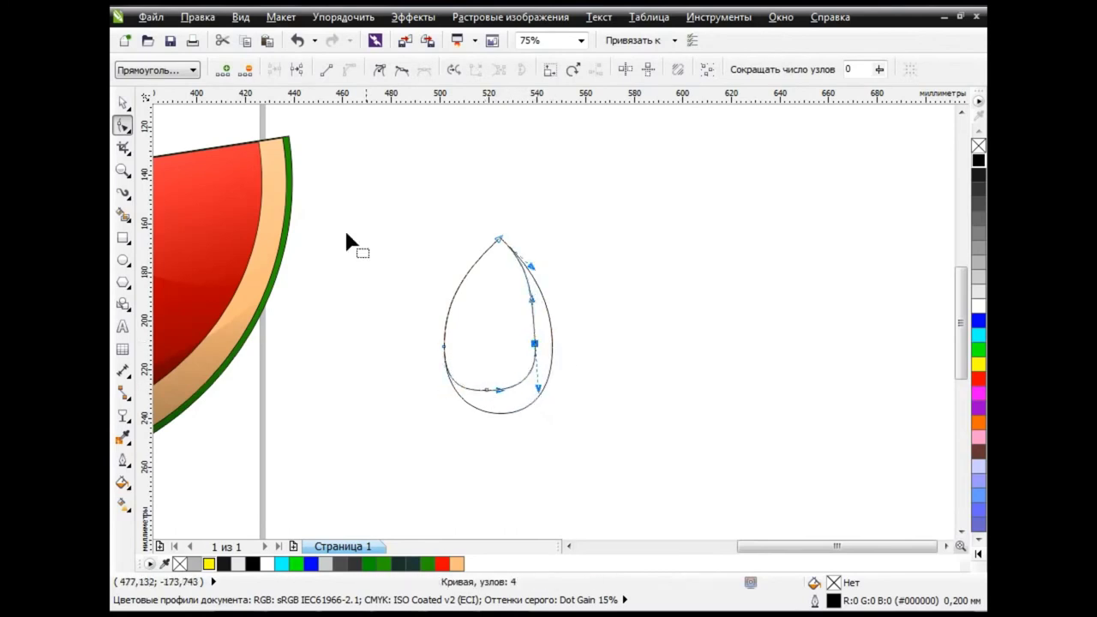
Fill the outer teardrop with mid grey
{"action": "key", "text": "space"}
{"action": "left_click", "coordinate": [649, 327]}
{"action": "left_click", "coordinate": [551, 374]}
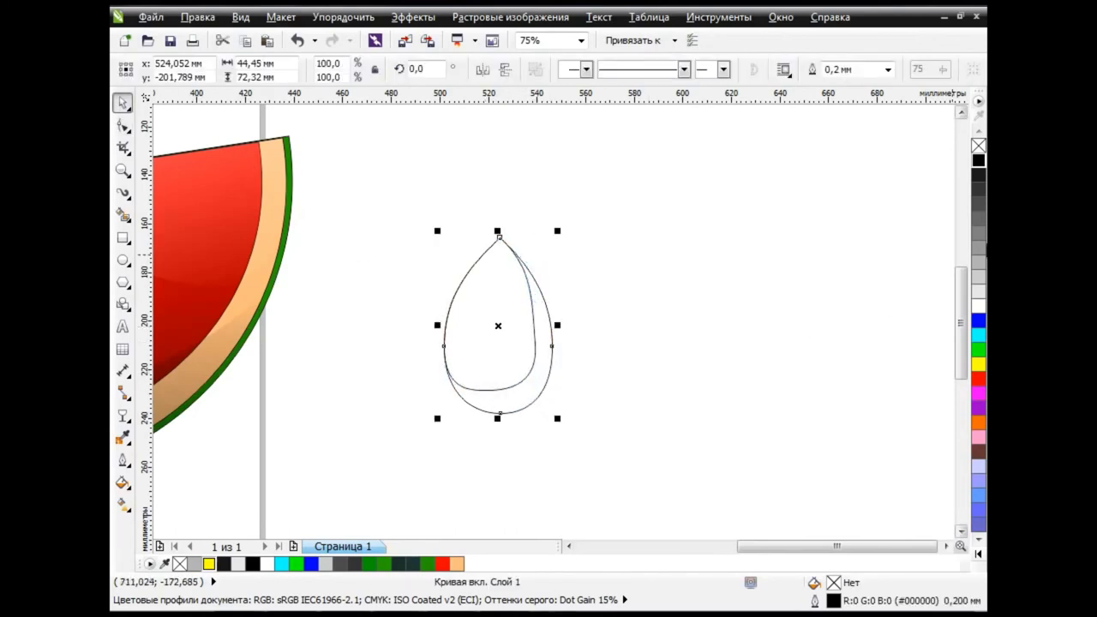
{"action": "left_click", "coordinate": [982, 239]}
Fill the inner shape with a custom gradient from dark grey to grey
{"action": "left_click", "coordinate": [497, 329]}
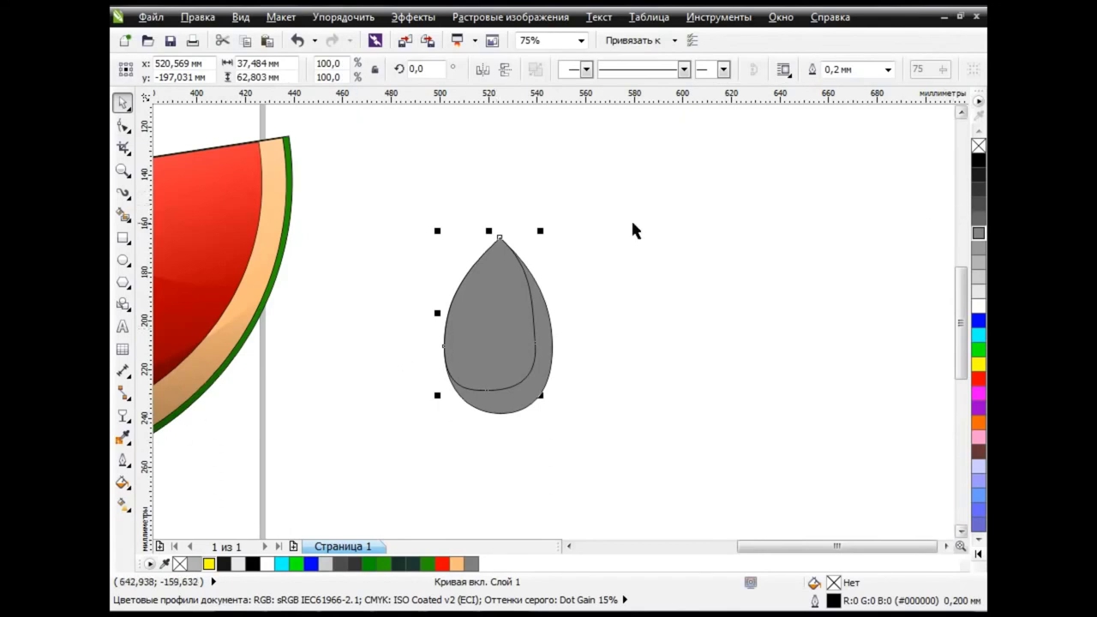
{"action": "left_click", "coordinate": [123, 483]}
{"action": "left_click", "coordinate": [215, 374]}
{"action": "left_click", "coordinate": [474, 289]}
{"action": "left_click", "coordinate": [581, 340]}
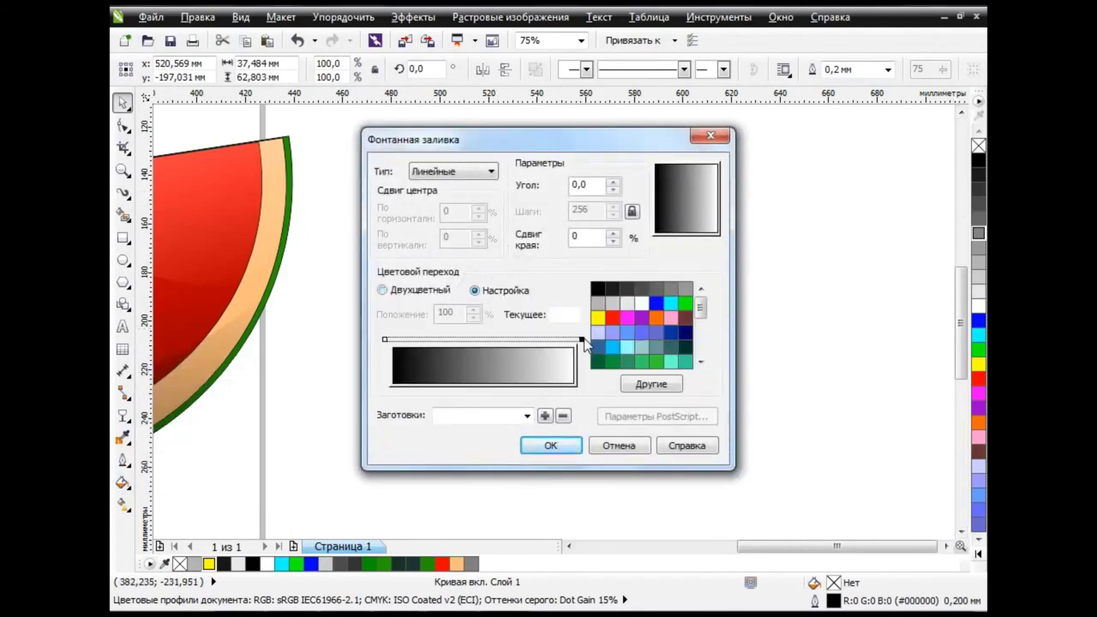
{"action": "left_click", "coordinate": [600, 305]}
{"action": "left_click", "coordinate": [384, 340]}
{"action": "left_click", "coordinate": [685, 289]}
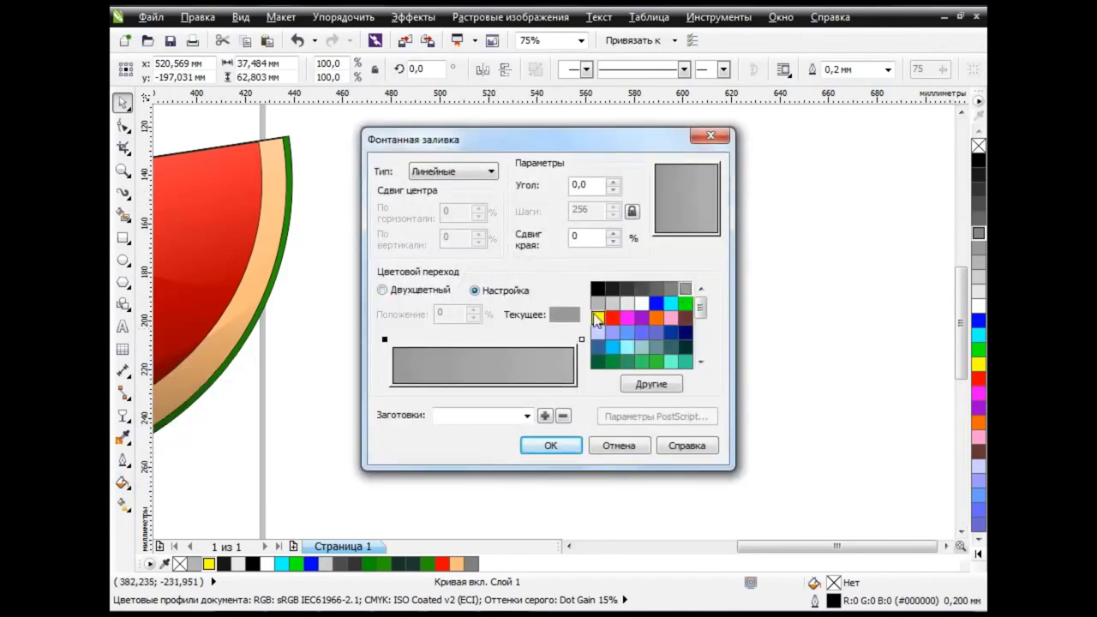
{"action": "left_click", "coordinate": [651, 292]}
{"action": "left_click", "coordinate": [550, 446]}
Angle the gradient toward the seed's tip and lighten its second colour
{"action": "left_click", "coordinate": [122, 503]}
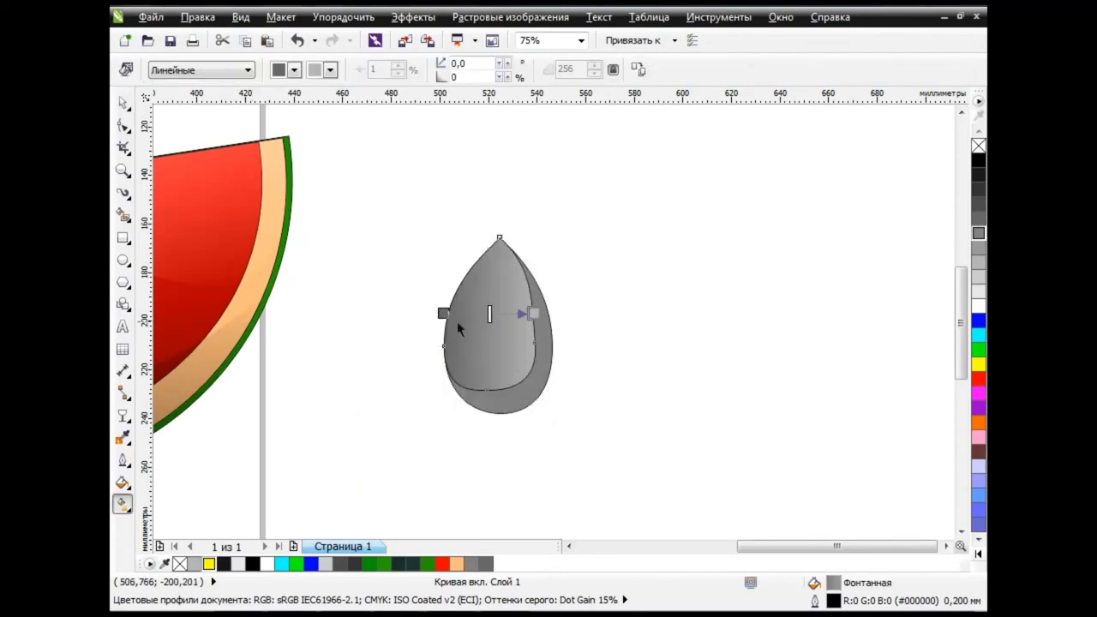
{"action": "left_click_drag", "start_coordinate": [533, 312], "coordinate": [482, 259]}
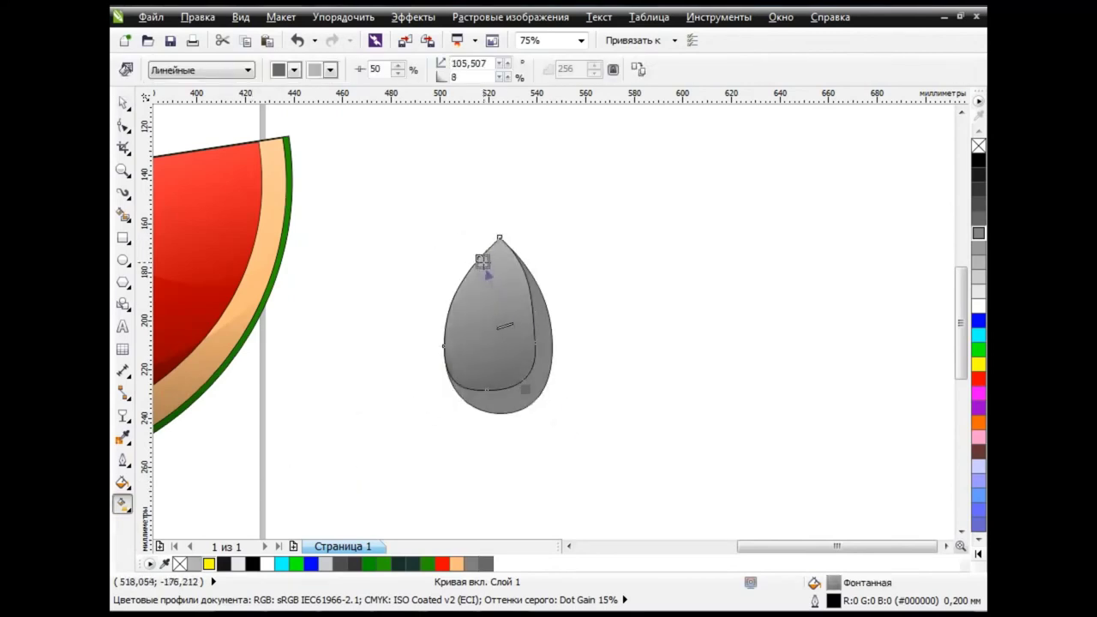
{"action": "left_click", "coordinate": [331, 70]}
{"action": "left_click", "coordinate": [354, 87]}
Group the two seed shapes, keeping their outlines after undoing their removal
{"action": "key", "text": "space"}
{"action": "left_click_drag", "start_coordinate": [380, 196], "coordinate": [566, 424]}
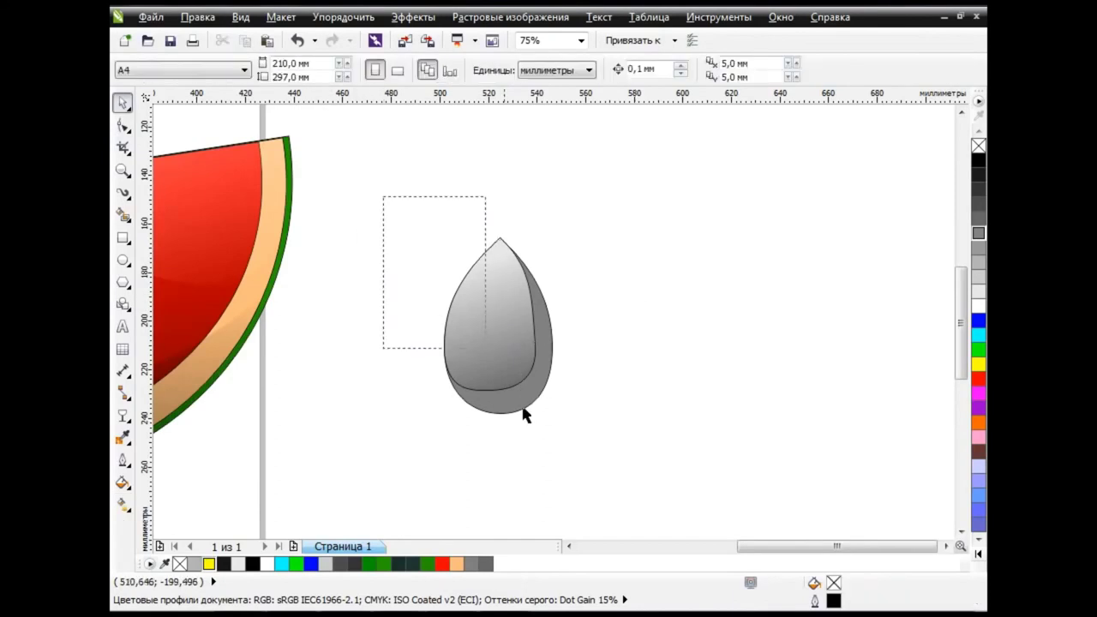
{"action": "key", "text": "ctrl+g"}
{"action": "right_click", "coordinate": [977, 145]}
{"action": "left_click", "coordinate": [708, 269]}
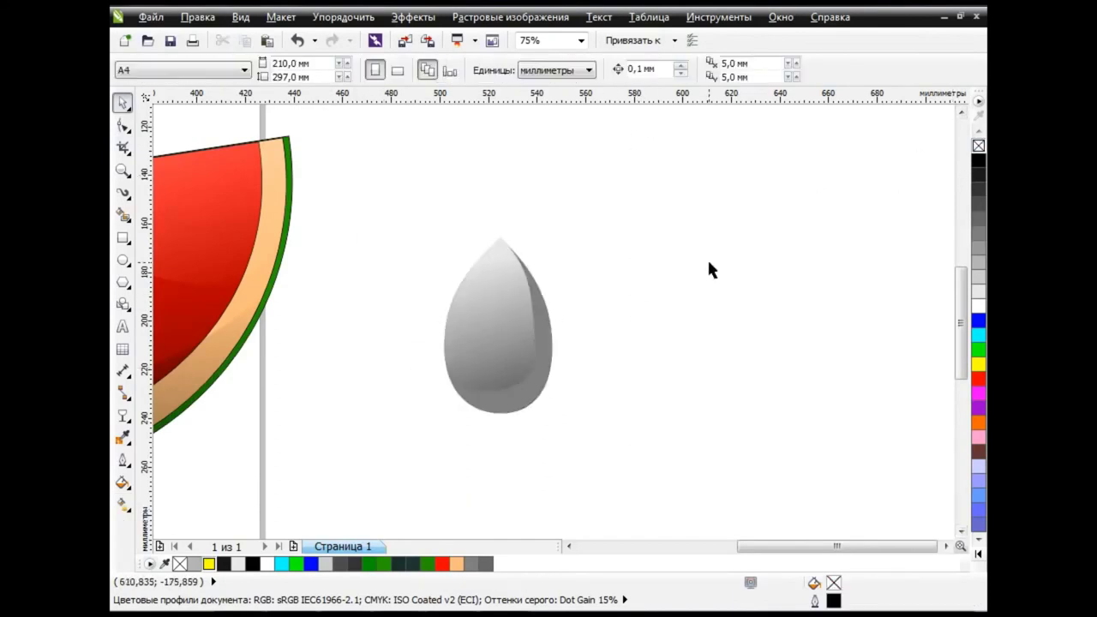
{"action": "key", "text": "ctrl+z"}
Test-move the seed onto the slice, then undo the moves to keep it beside the slice
{"action": "left_click", "coordinate": [641, 282]}
{"action": "scroll", "coordinate": [641, 282], "scroll_direction": "left", "scroll_amount": 5}
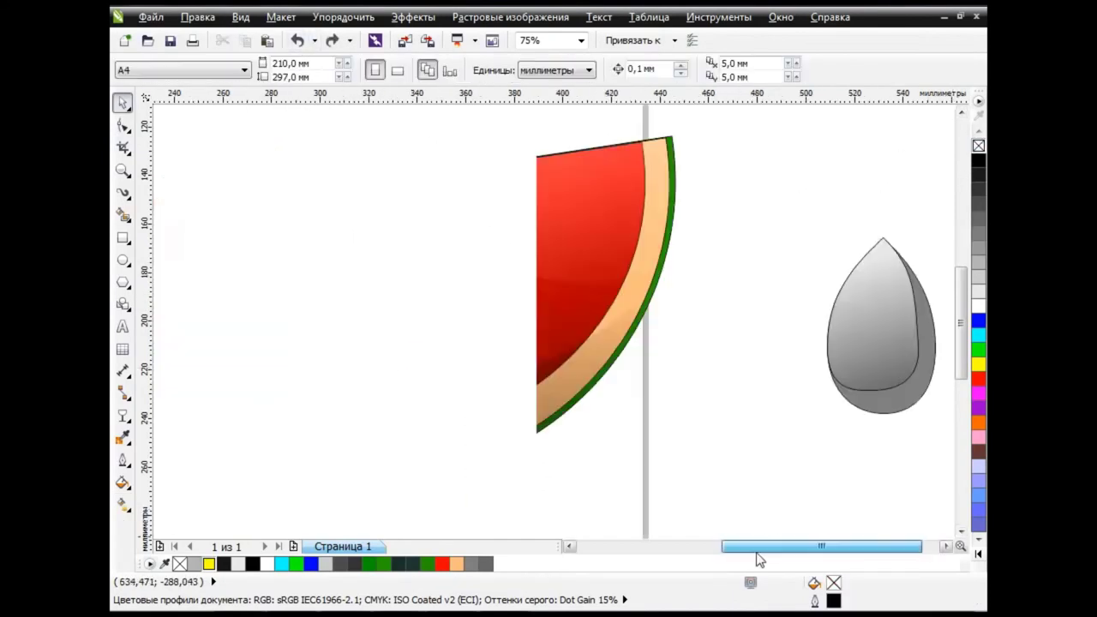
{"action": "left_click_drag", "start_coordinate": [849, 394], "coordinate": [527, 345]}
{"action": "left_click_drag", "start_coordinate": [559, 275], "coordinate": [774, 317]}
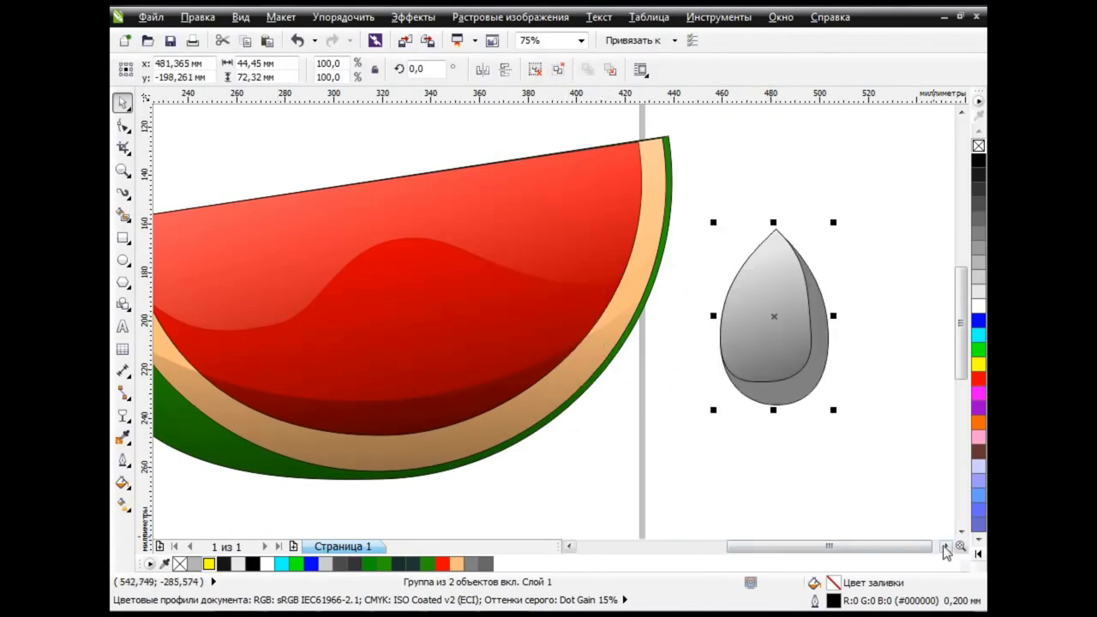
{"action": "scroll", "coordinate": [655, 381], "scroll_direction": "right", "scroll_amount": 5}
{"action": "left_click", "coordinate": [655, 381]}
{"action": "left_click", "coordinate": [296, 40]}
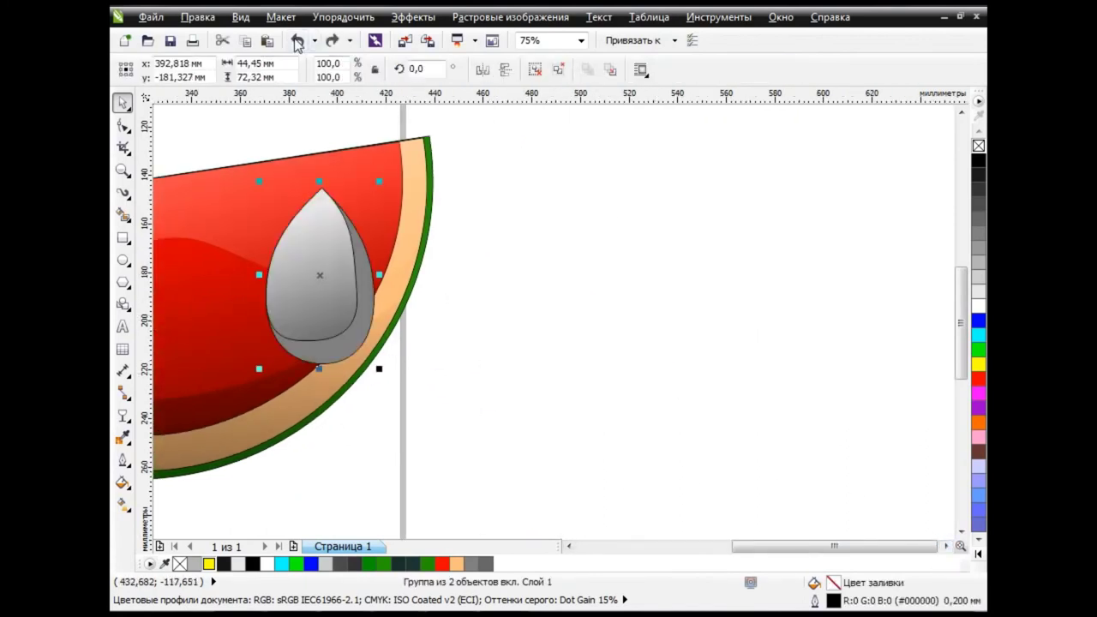
{"action": "left_click", "coordinate": [296, 40]}
Add a slightly enlarged copy of the drop filled dark red #9A0000 behind it as a rim
{"action": "left_click", "coordinate": [269, 41]}
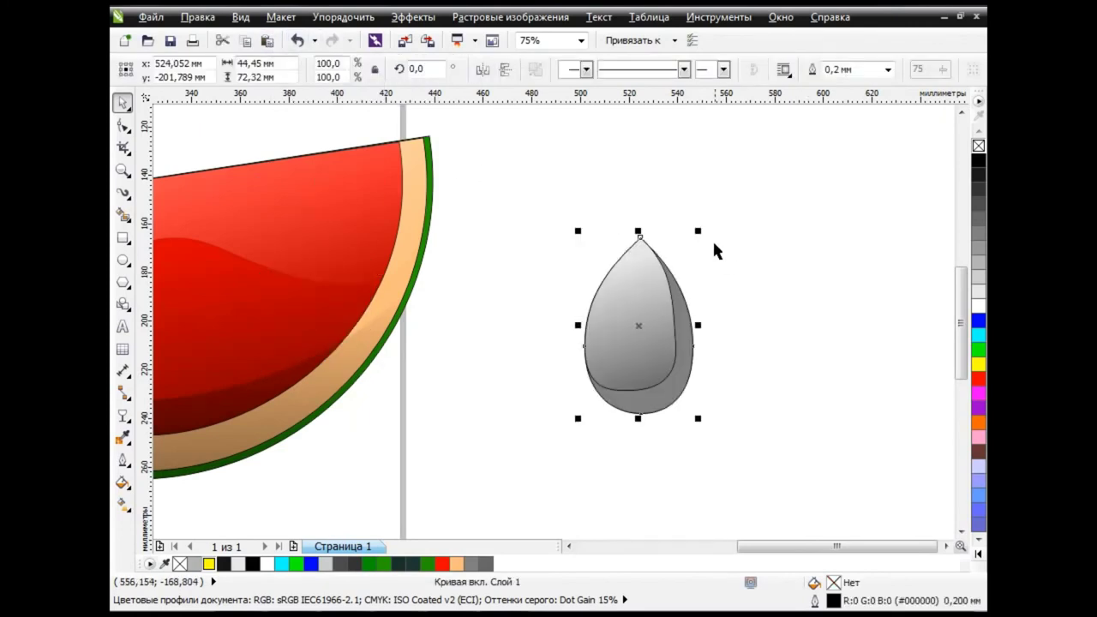
{"action": "left_click_drag", "start_coordinate": [698, 230], "coordinate": [709, 220]}
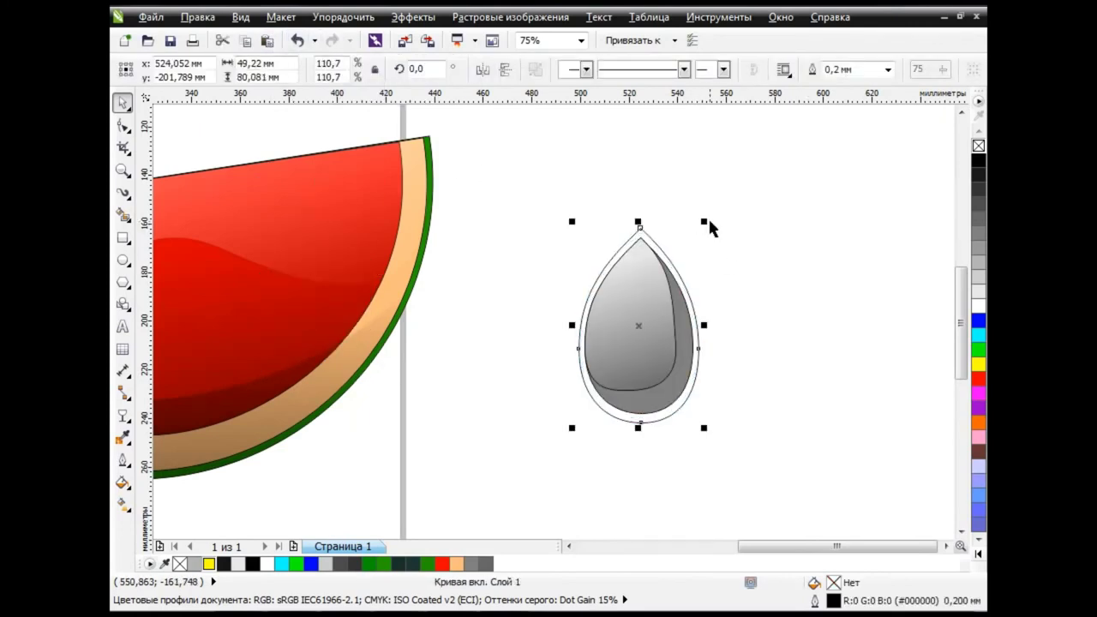
{"action": "left_click", "coordinate": [978, 378]}
{"action": "left_click", "coordinate": [951, 428]}
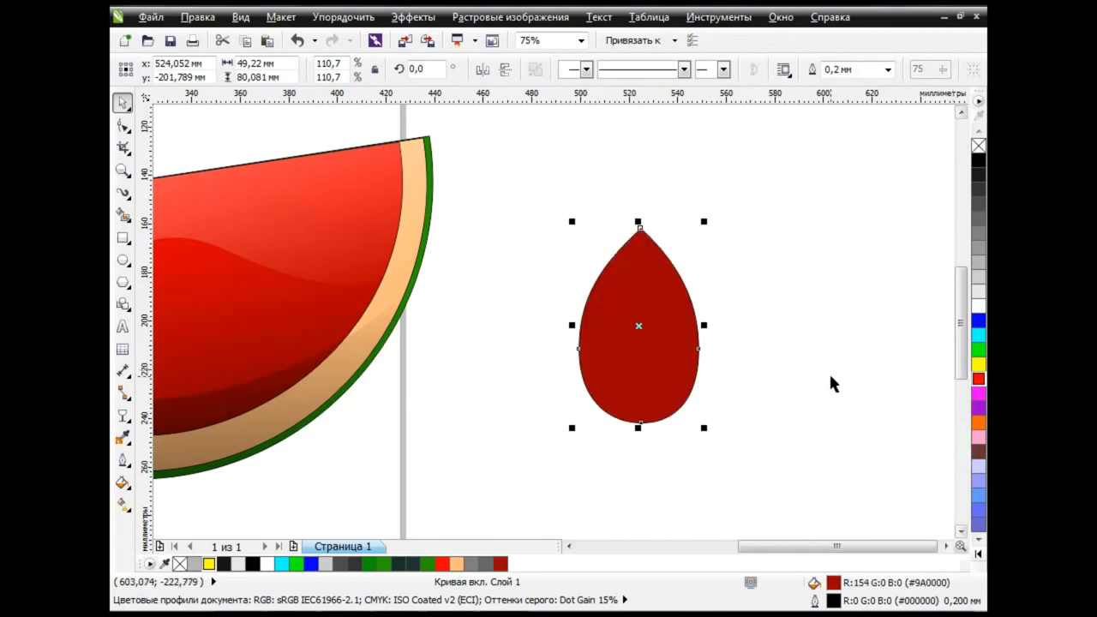
{"action": "key", "text": "shift+Page_Down"}
{"action": "left_click", "coordinate": [830, 377]}
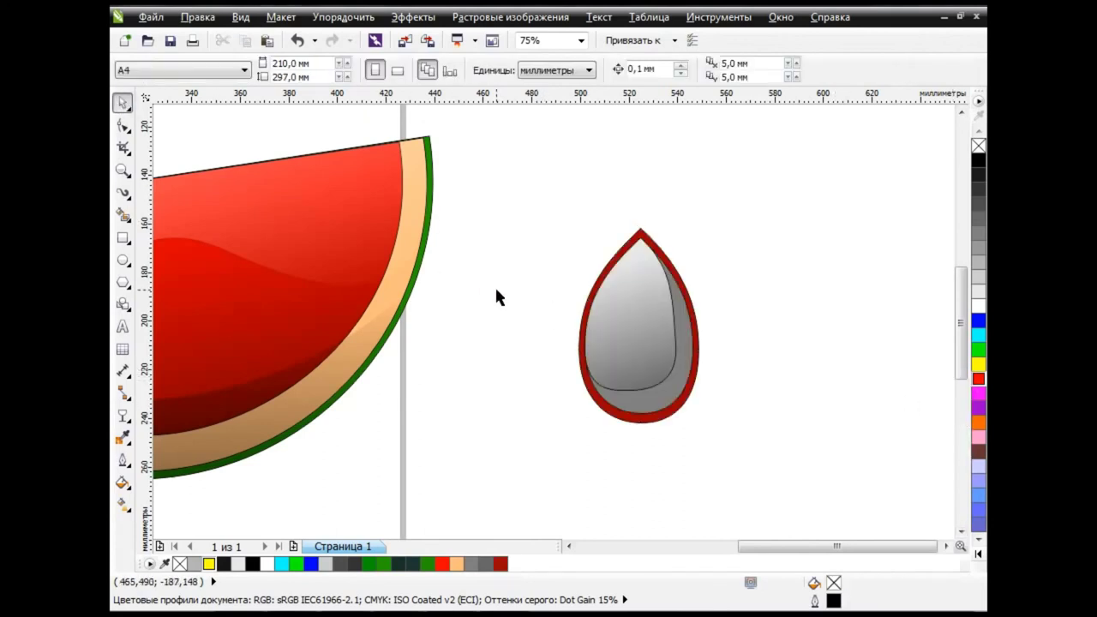
Move both seed parts onto the red flesh, shrink them and tilt them along the rind
{"action": "left_click_drag", "start_coordinate": [529, 197], "coordinate": [761, 489]}
{"action": "scroll", "coordinate": [526, 408], "scroll_direction": "left", "scroll_amount": 3}
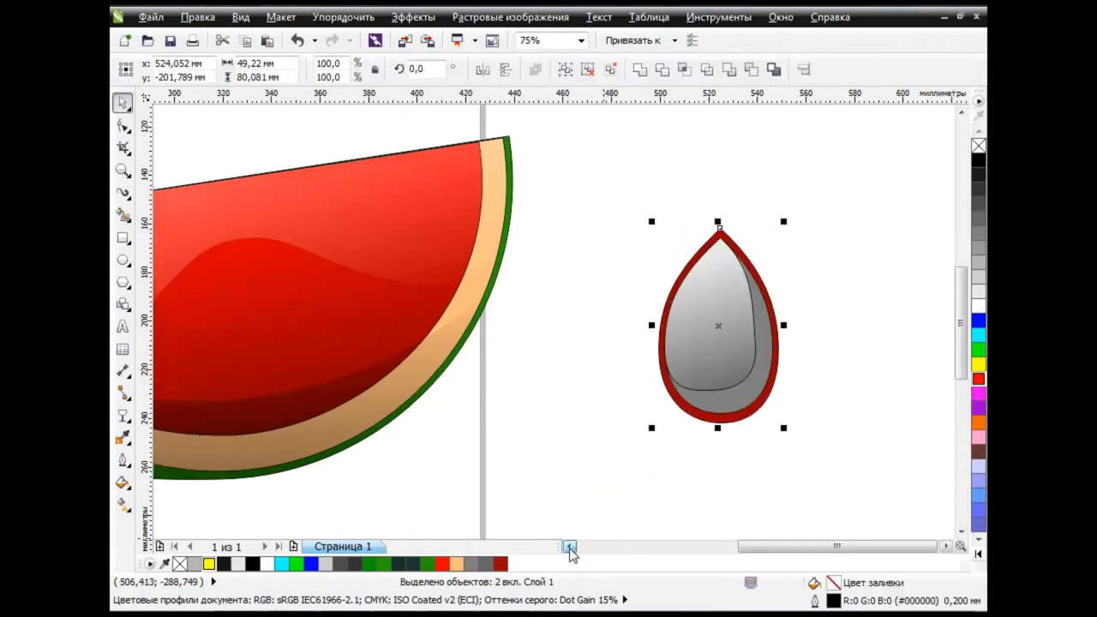
{"action": "left_click_drag", "start_coordinate": [864, 313], "coordinate": [653, 306]}
{"action": "left_click_drag", "start_coordinate": [732, 421], "coordinate": [660, 306]}
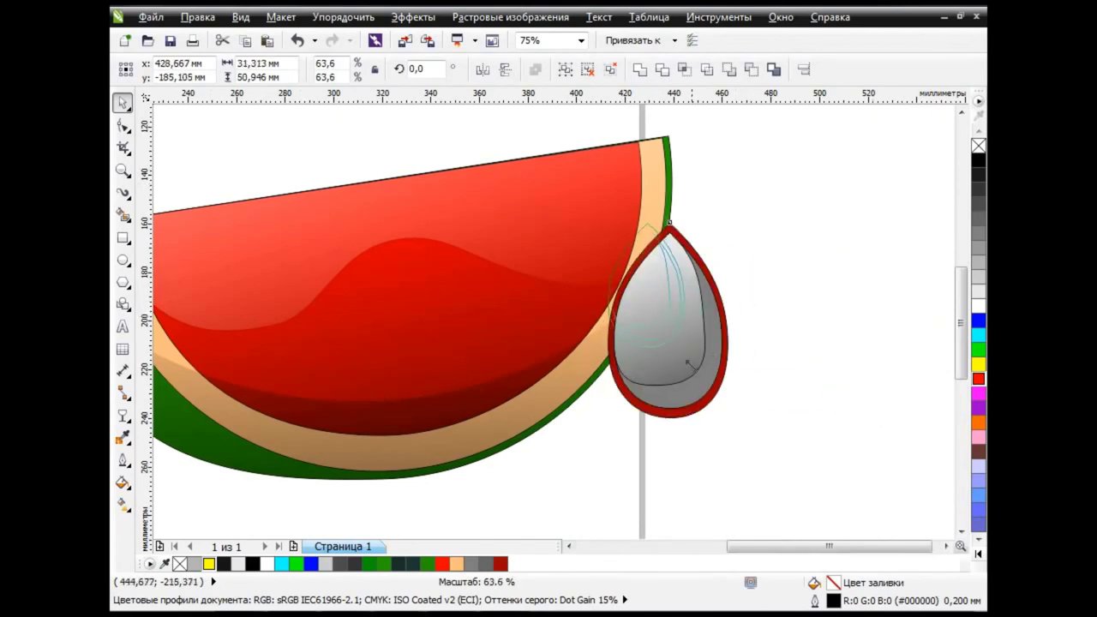
{"action": "left_click_drag", "start_coordinate": [637, 257], "coordinate": [580, 233]}
{"action": "left_click_drag", "start_coordinate": [609, 293], "coordinate": [587, 270]}
{"action": "mouse_move", "coordinate": [561, 218]}
{"action": "left_mouse_down"}
{"action": "mouse_move", "coordinate": [582, 251]}
{"action": "mouse_move", "coordinate": [546, 249]}
{"action": "left_mouse_up"}
Copy the seed, then copy the pair, rotating the copies to follow the slice's curve
{"action": "left_click", "coordinate": [713, 278]}
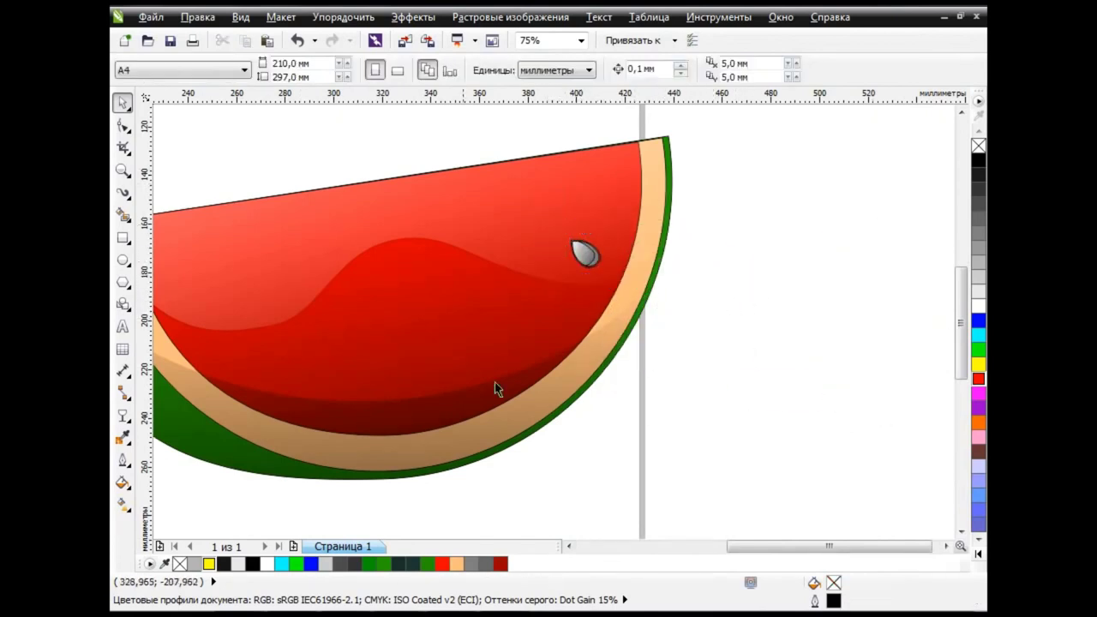
{"action": "scroll", "coordinate": [566, 546], "scroll_direction": "left", "scroll_amount": 2}
{"action": "left_click", "coordinate": [744, 252]}
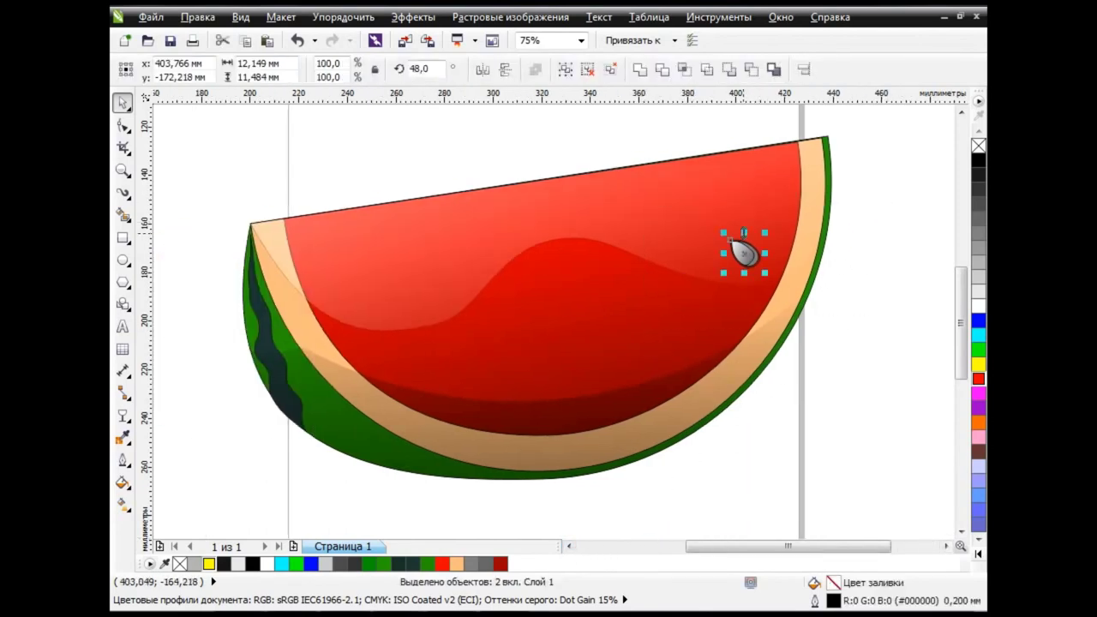
{"action": "left_click_drag", "start_coordinate": [744, 253], "coordinate": [709, 285]}
{"action": "left_click", "coordinate": [729, 300]}
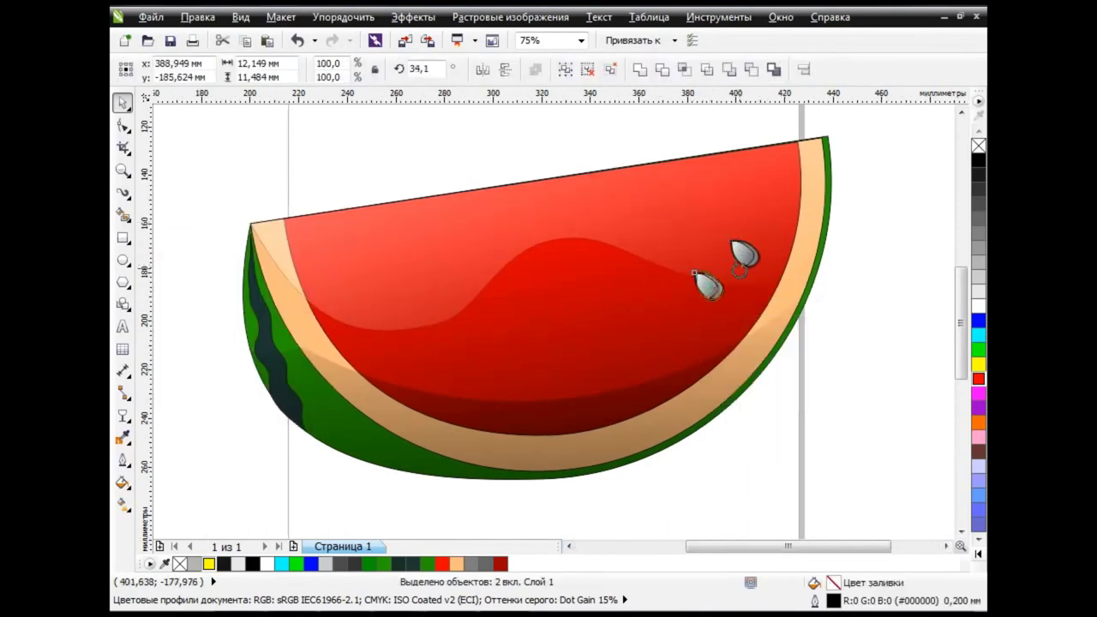
{"action": "left_click", "coordinate": [841, 283]}
{"action": "mouse_move", "coordinate": [911, 211]}
{"action": "left_mouse_down"}
{"action": "mouse_move", "coordinate": [685, 310]}
{"action": "mouse_move", "coordinate": [580, 318]}
{"action": "left_mouse_up"}
{"action": "left_click", "coordinate": [599, 357]}
{"action": "left_click_drag", "start_coordinate": [641, 266], "coordinate": [656, 303]}
{"action": "key", "text": "Escape"}
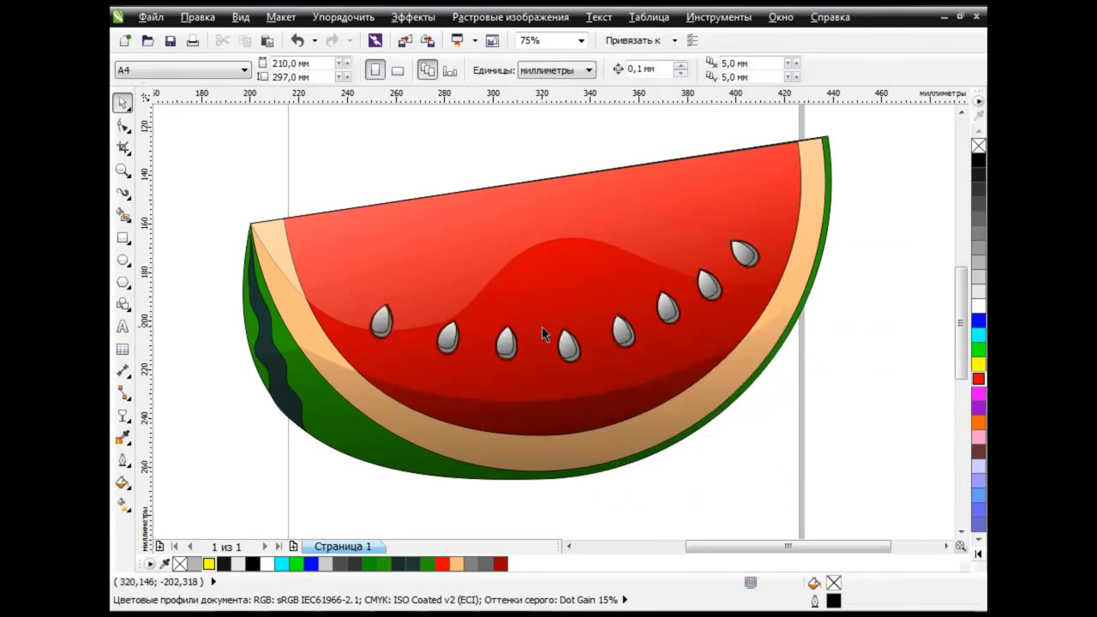
Select the glossy lens overlay over the seeds, restoring it after an accidental delete
{"action": "scroll", "coordinate": [888, 245], "scroll_direction": "up", "scroll_amount": 1}
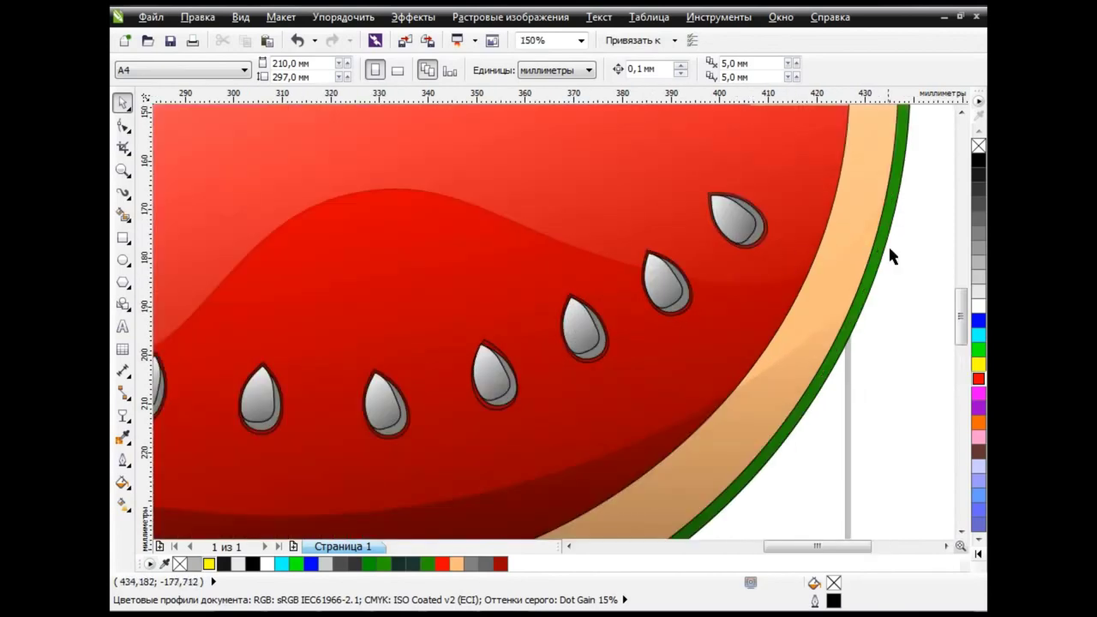
{"action": "scroll", "coordinate": [903, 252], "scroll_direction": "up", "scroll_amount": 1}
{"action": "left_click_drag", "start_coordinate": [960, 323], "coordinate": [960, 312]}
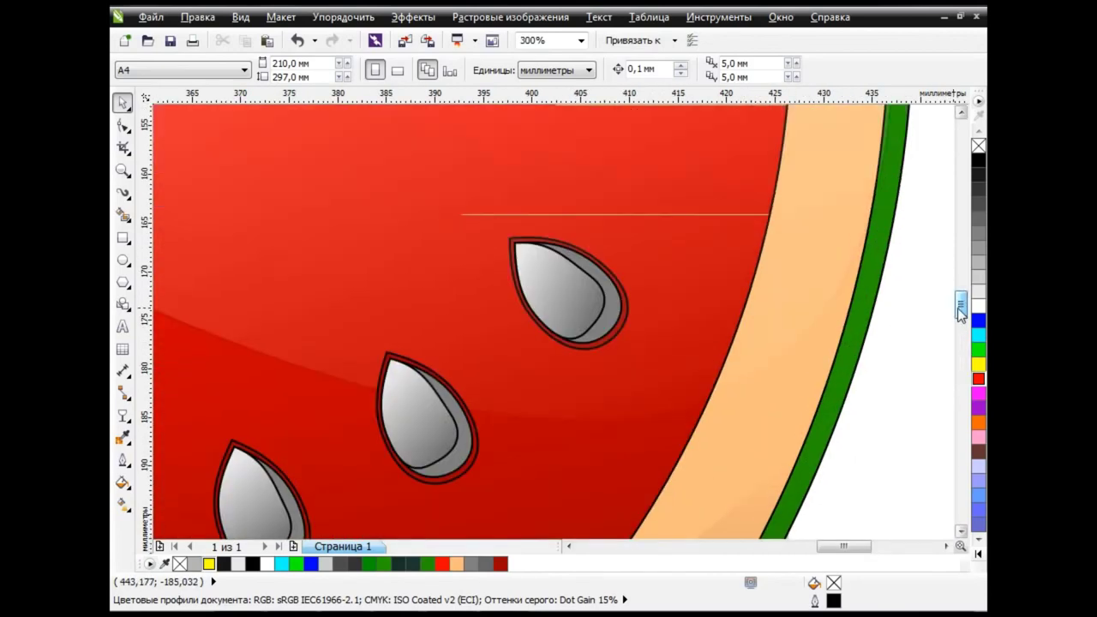
{"action": "left_click", "coordinate": [621, 293]}
{"action": "key", "text": "Escape"}
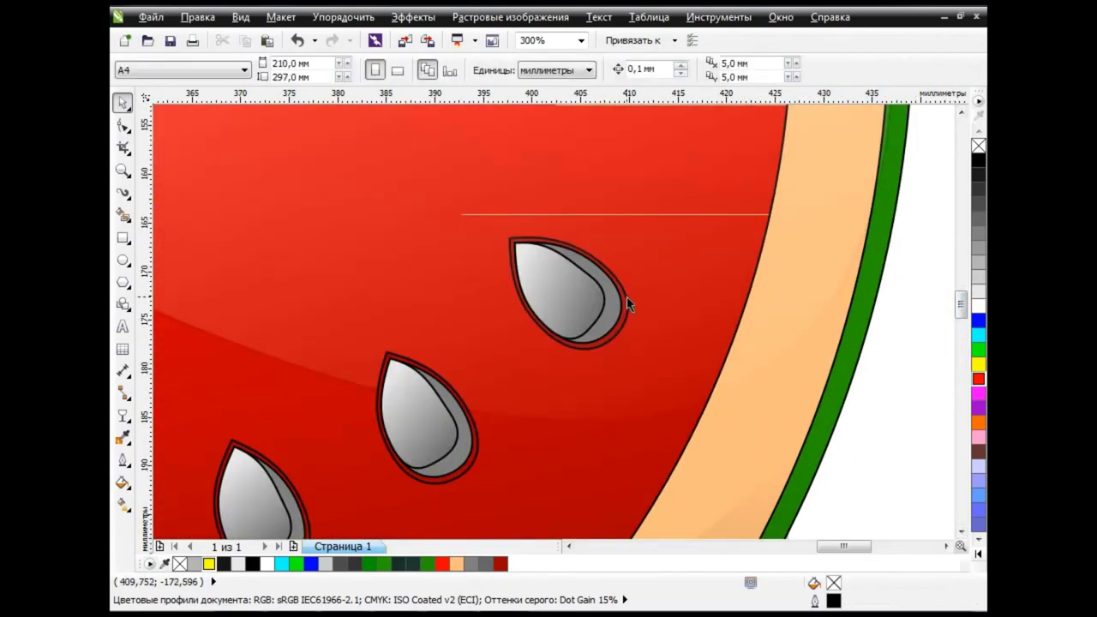
{"action": "left_click", "coordinate": [627, 297]}
{"action": "key", "text": "Delete"}
{"action": "key", "text": "ctrl+z"}
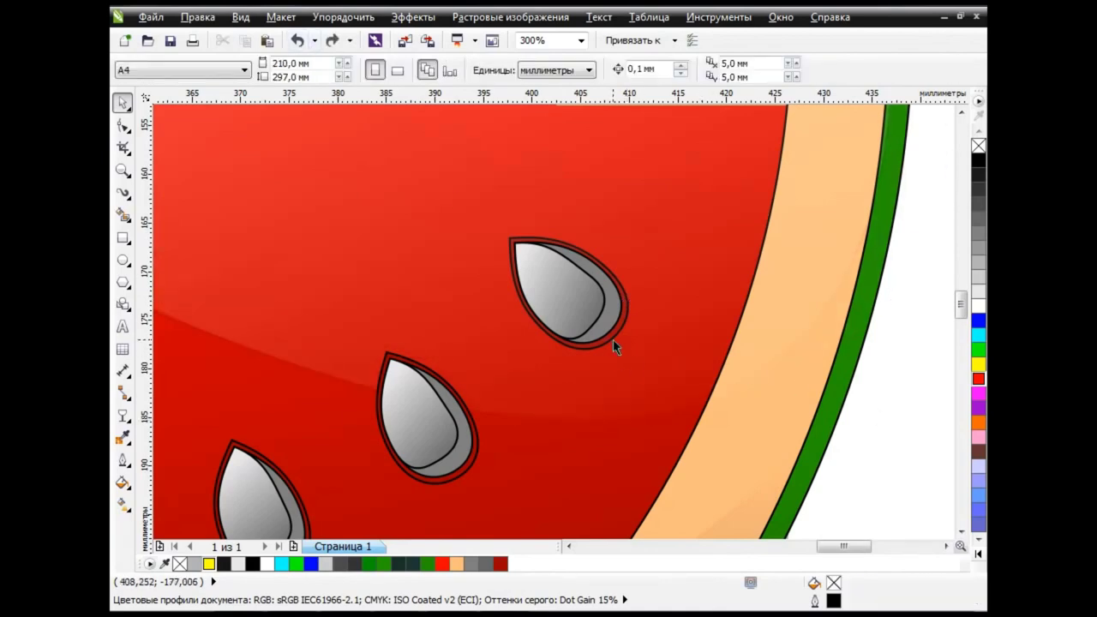
{"action": "scroll", "coordinate": [810, 383], "scroll_direction": "down", "scroll_amount": 3}
Trim the overlay around the top seed with Back Minus Front
{"action": "left_click", "coordinate": [588, 306]}
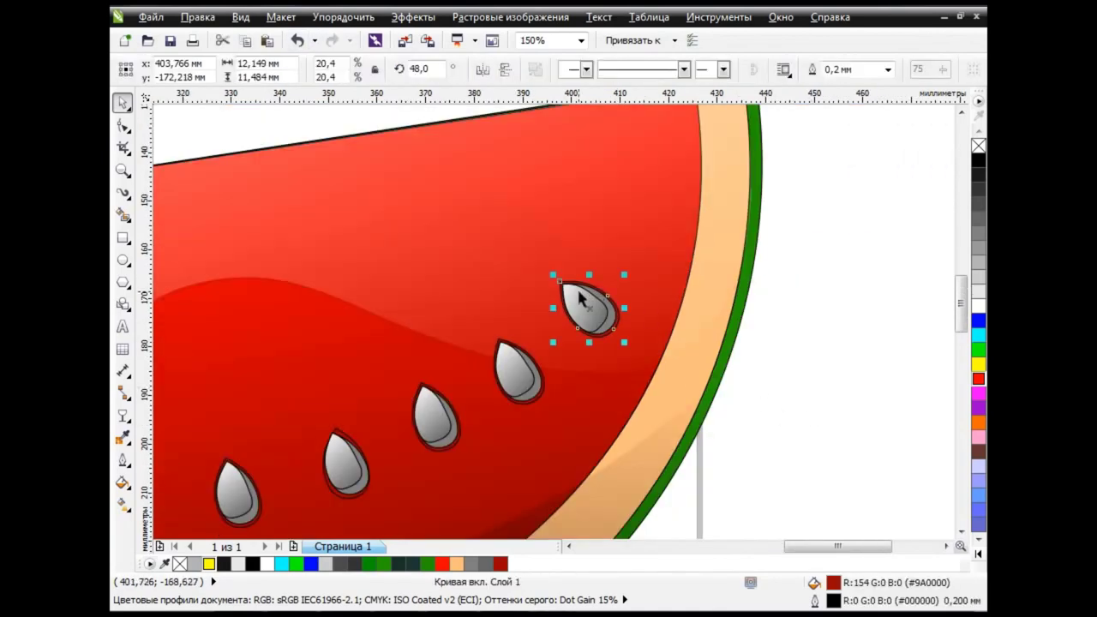
{"action": "key", "text": "shift+F2"}
{"action": "scroll", "coordinate": [565, 304], "scroll_direction": "down", "scroll_amount": 3}
{"action": "left_click", "coordinate": [576, 199], "text": "shift"}
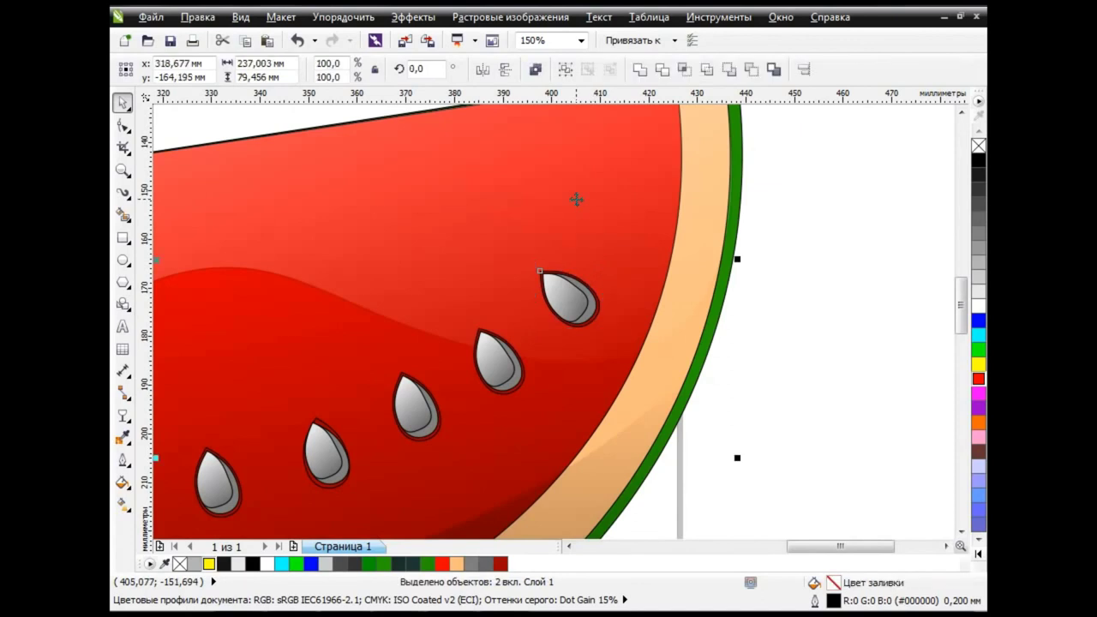
{"action": "left_click", "coordinate": [751, 76]}
{"action": "left_click", "coordinate": [815, 276]}
Trim the overlay around two more seeds with Back Minus Front
{"action": "scroll", "coordinate": [429, 341], "scroll_direction": "up", "scroll_amount": 2}
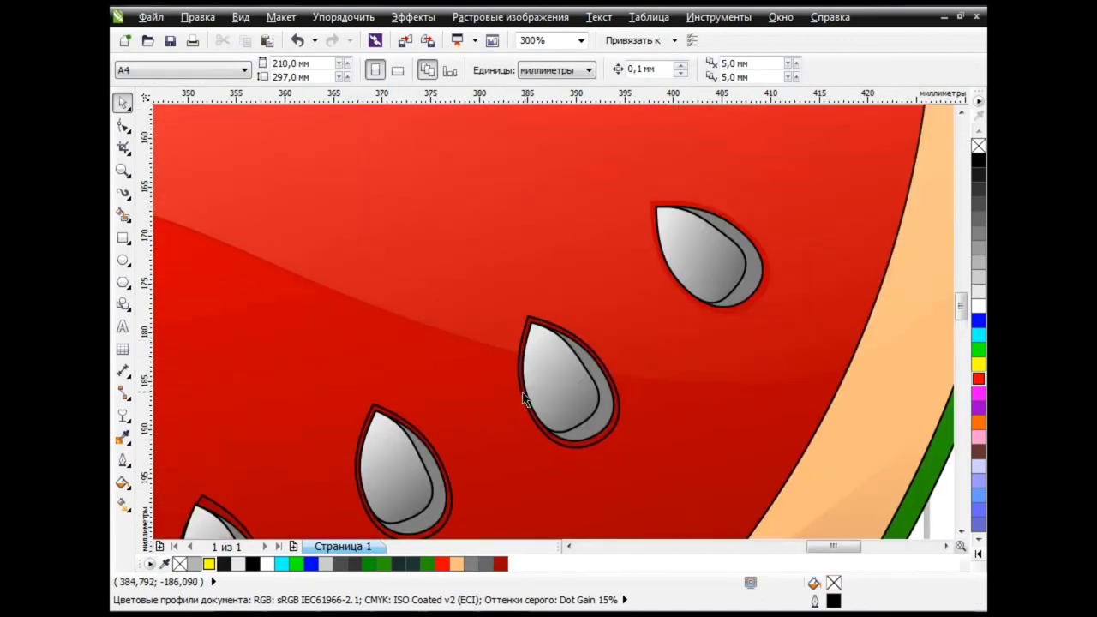
{"action": "left_click", "coordinate": [467, 275]}
{"action": "left_click", "coordinate": [752, 72]}
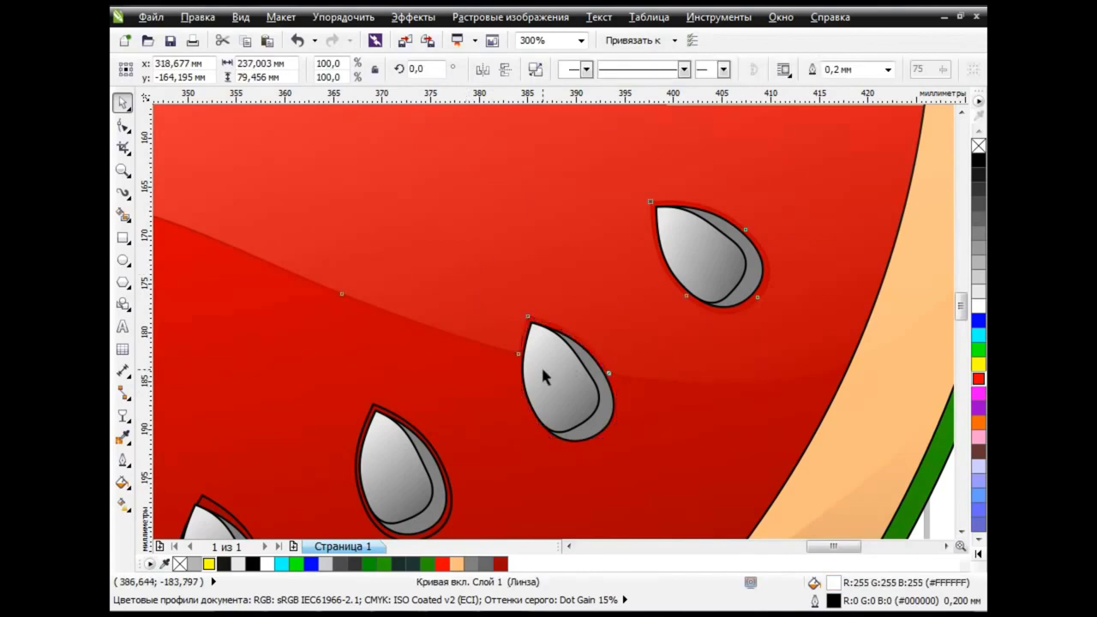
{"action": "scroll", "coordinate": [545, 377], "scroll_direction": "down", "scroll_amount": 3}
{"action": "scroll", "coordinate": [602, 394], "scroll_direction": "up", "scroll_amount": 3}
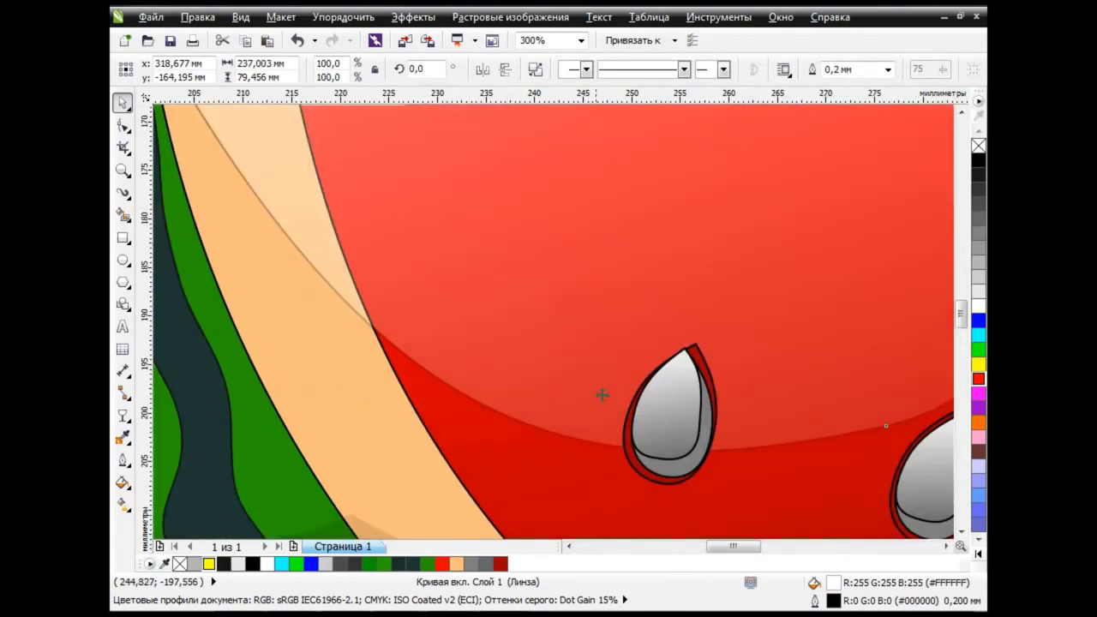
{"action": "left_click", "coordinate": [707, 376], "text": "shift"}
{"action": "left_click", "coordinate": [751, 72]}
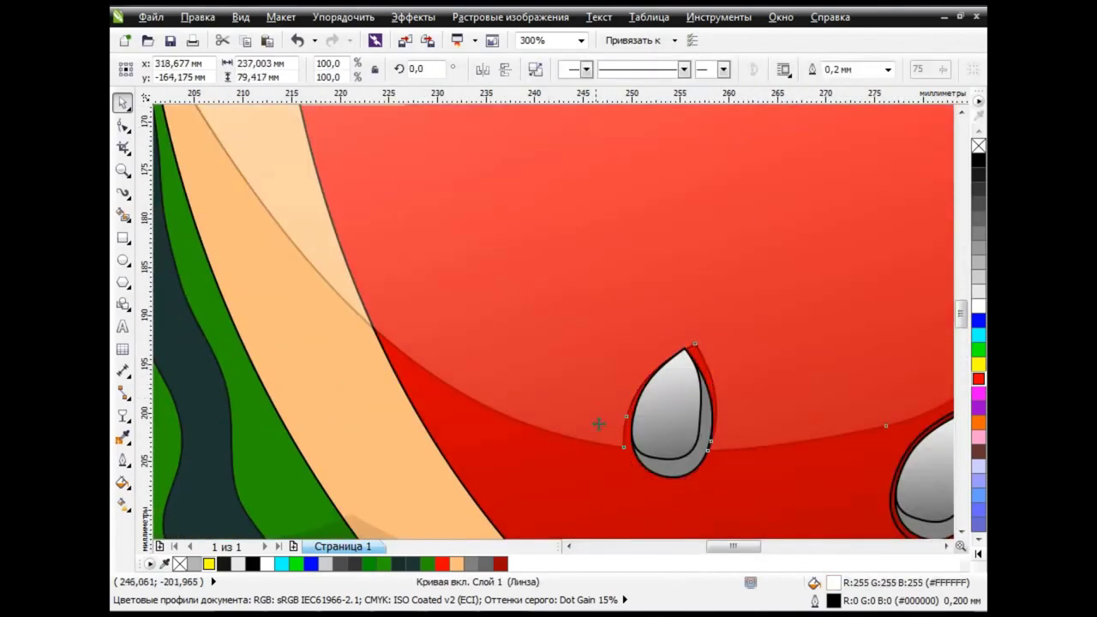
{"action": "scroll", "coordinate": [597, 421], "scroll_direction": "down", "scroll_amount": 1}
{"action": "left_click", "coordinate": [685, 416]}
{"action": "left_click", "coordinate": [685, 417]}
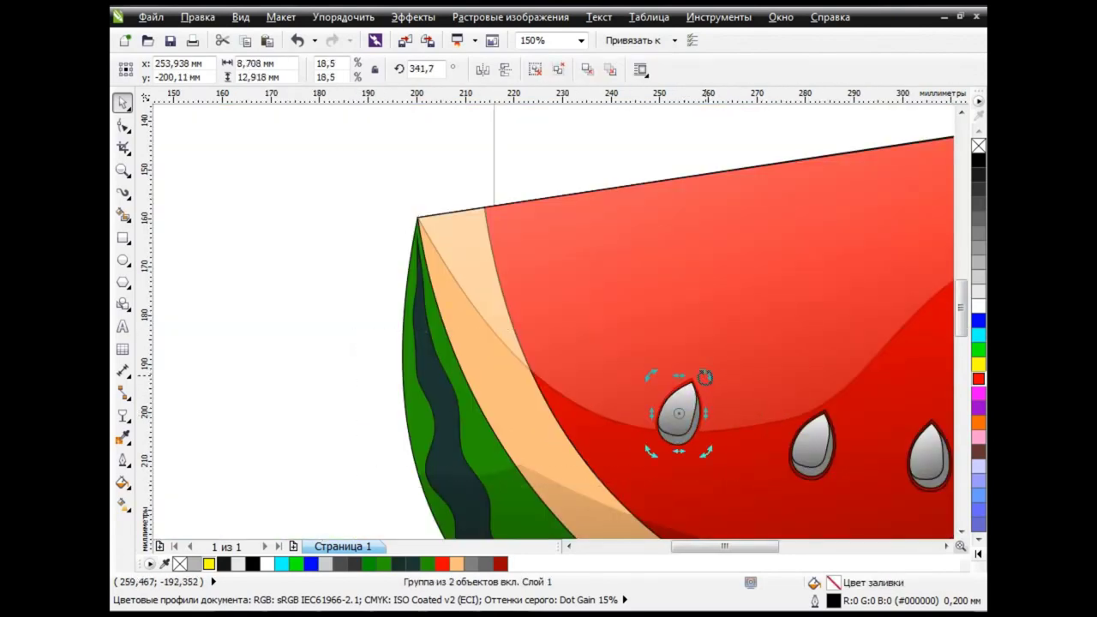
{"action": "key", "text": "Escape"}
{"action": "scroll", "coordinate": [729, 379], "scroll_direction": "down", "scroll_amount": 1}
Enlarge the whole watermelons to about 216 mm and move them up behind the slice
{"action": "scroll", "coordinate": [894, 430], "scroll_direction": "down", "scroll_amount": 1}
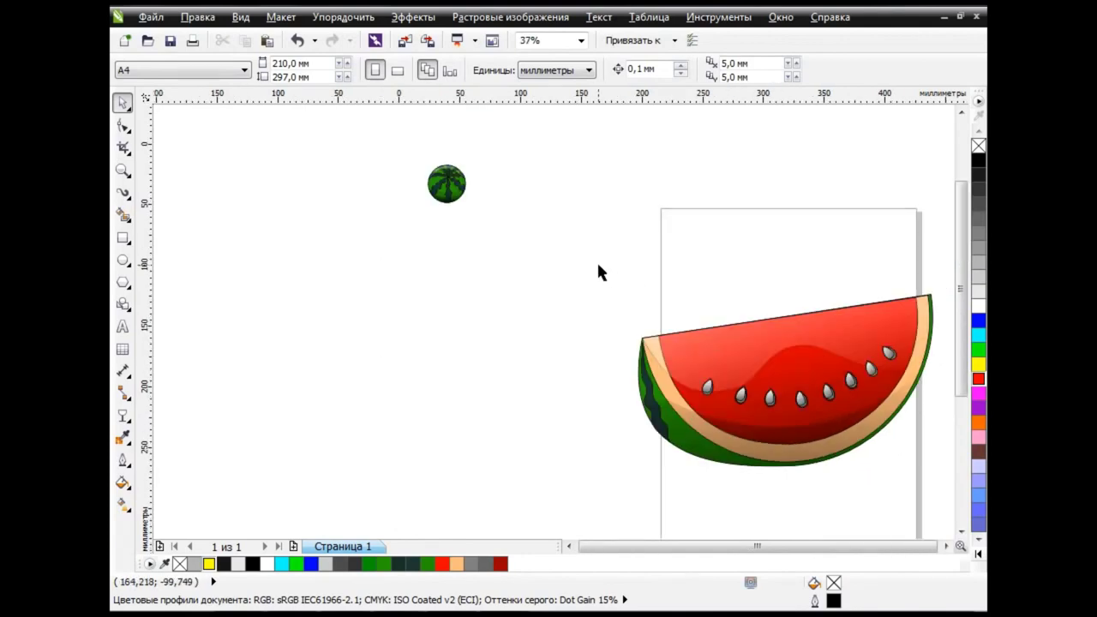
{"action": "left_click", "coordinate": [946, 547]}
{"action": "left_click_drag", "start_coordinate": [335, 252], "coordinate": [772, 469]}
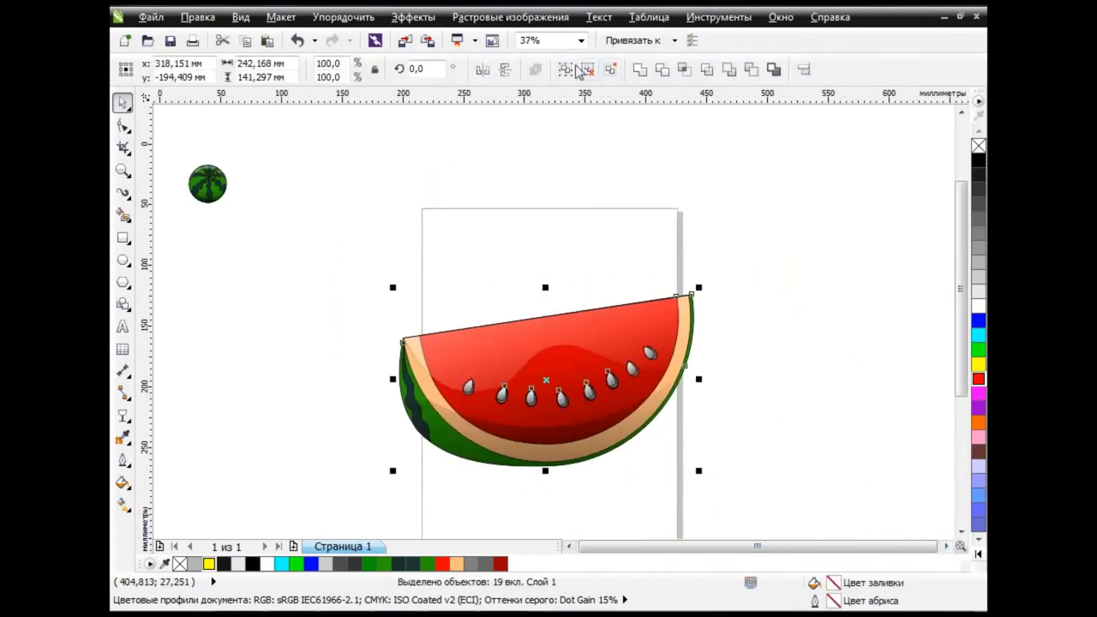
{"action": "left_click", "coordinate": [207, 184]}
{"action": "left_click_drag", "start_coordinate": [235, 211], "coordinate": [456, 433]}
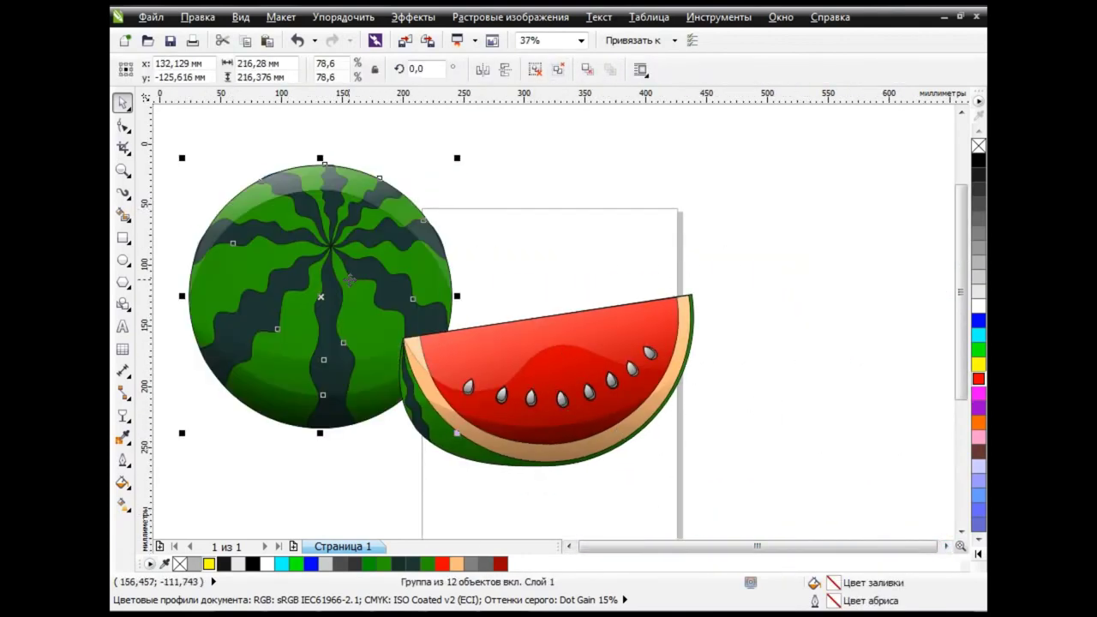
{"action": "left_click_drag", "start_coordinate": [349, 279], "coordinate": [429, 246]}
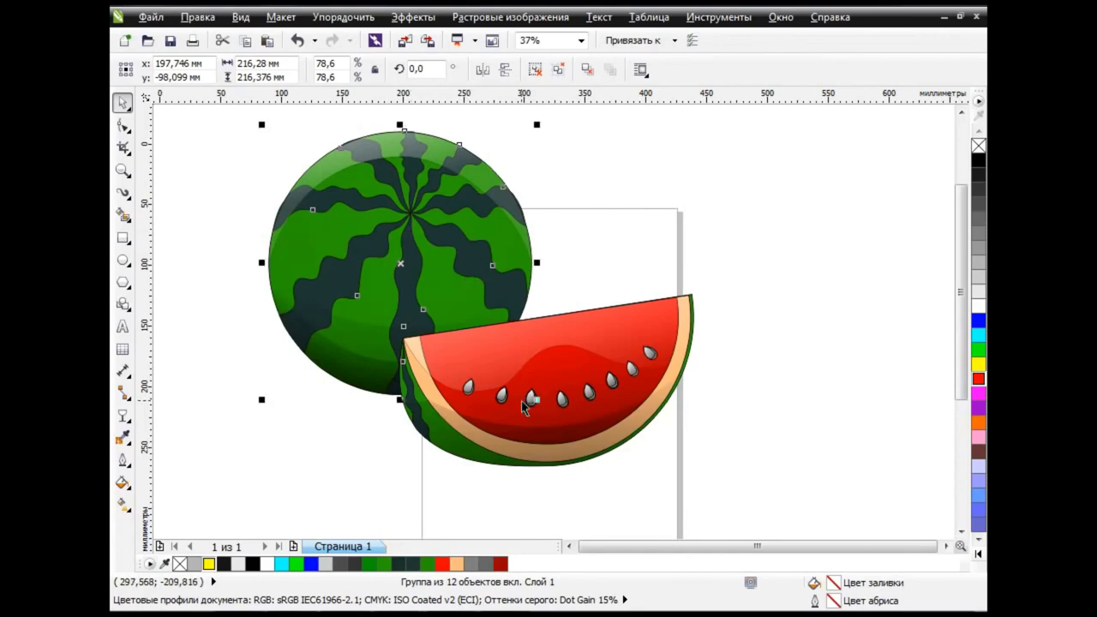
{"action": "left_click_drag", "start_coordinate": [531, 399], "coordinate": [646, 461]}
Lower the slice, group all four watermelon pieces and move them onto the red radial background
{"action": "left_click", "coordinate": [770, 384]}
{"action": "left_click_drag", "start_coordinate": [651, 360], "coordinate": [647, 389]}
{"action": "left_click", "coordinate": [805, 404]}
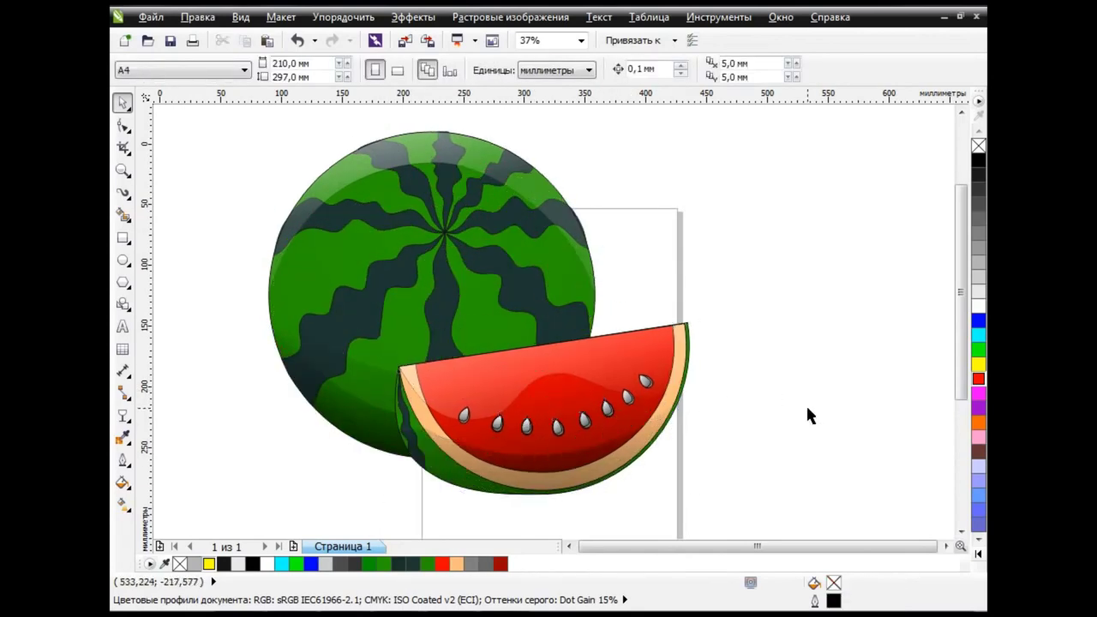
{"action": "key", "text": "F3"}
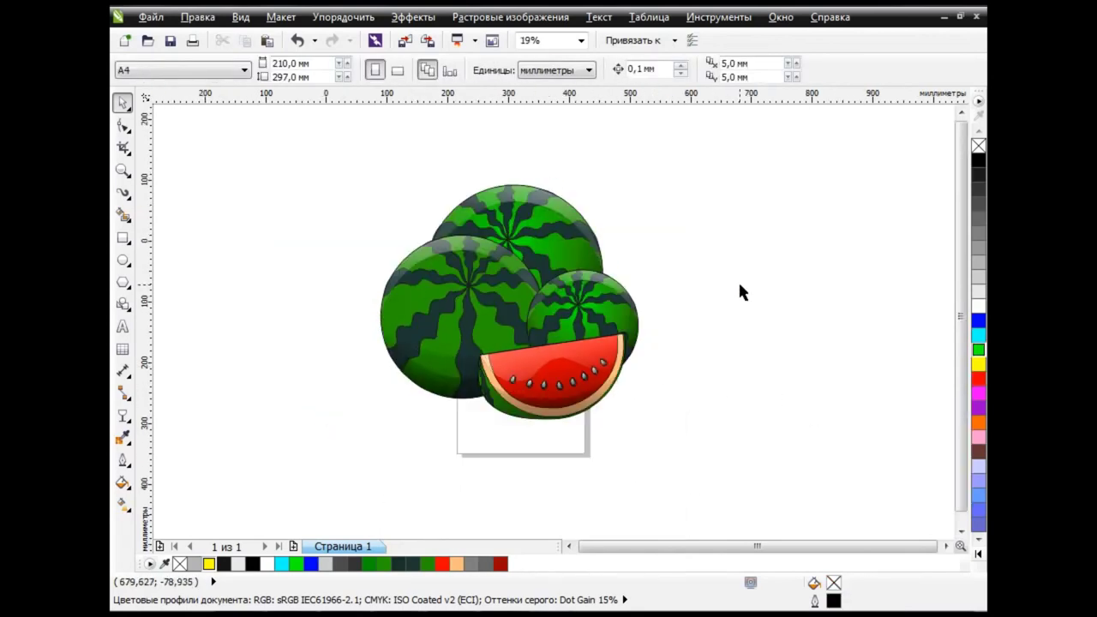
{"action": "mouse_move", "coordinate": [351, 169]}
{"action": "left_mouse_down"}
{"action": "mouse_move", "coordinate": [651, 433]}
{"action": "mouse_move", "coordinate": [497, 324]}
{"action": "left_mouse_up"}
{"action": "left_click", "coordinate": [565, 69]}
{"action": "left_click_drag", "start_coordinate": [443, 281], "coordinate": [504, 337]}
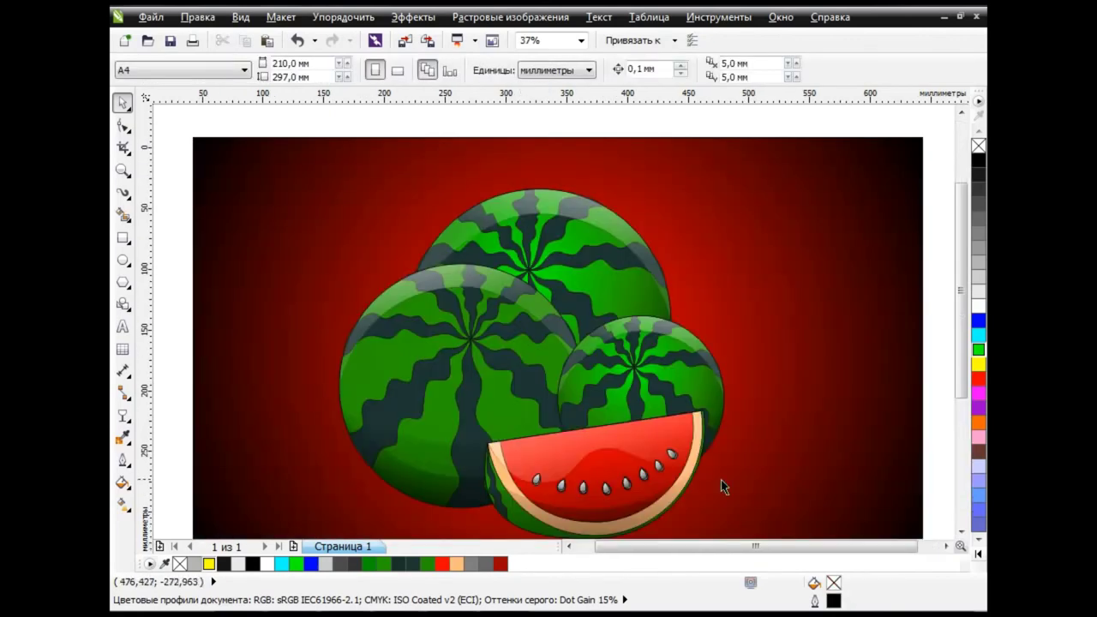
{"action": "left_click", "coordinate": [590, 315]}
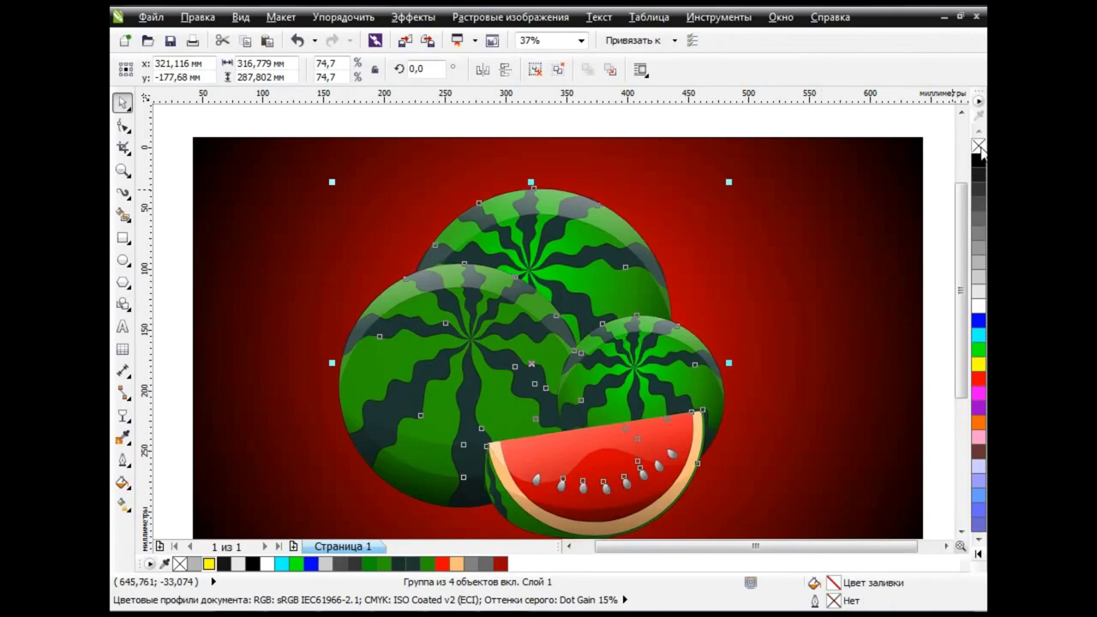
{"action": "left_click", "coordinate": [774, 129]}
{"action": "mouse_move", "coordinate": [962, 288]}
{"action": "left_mouse_down"}
{"action": "mouse_move", "coordinate": [962, 298]}
{"action": "mouse_move", "coordinate": [797, 307]}
{"action": "left_mouse_up"}
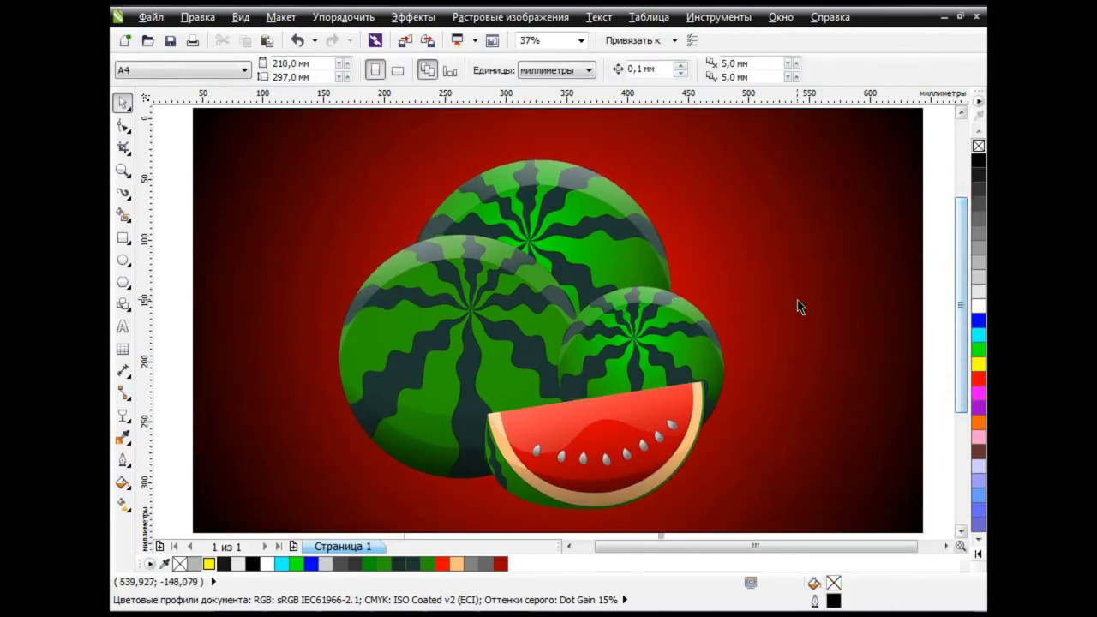